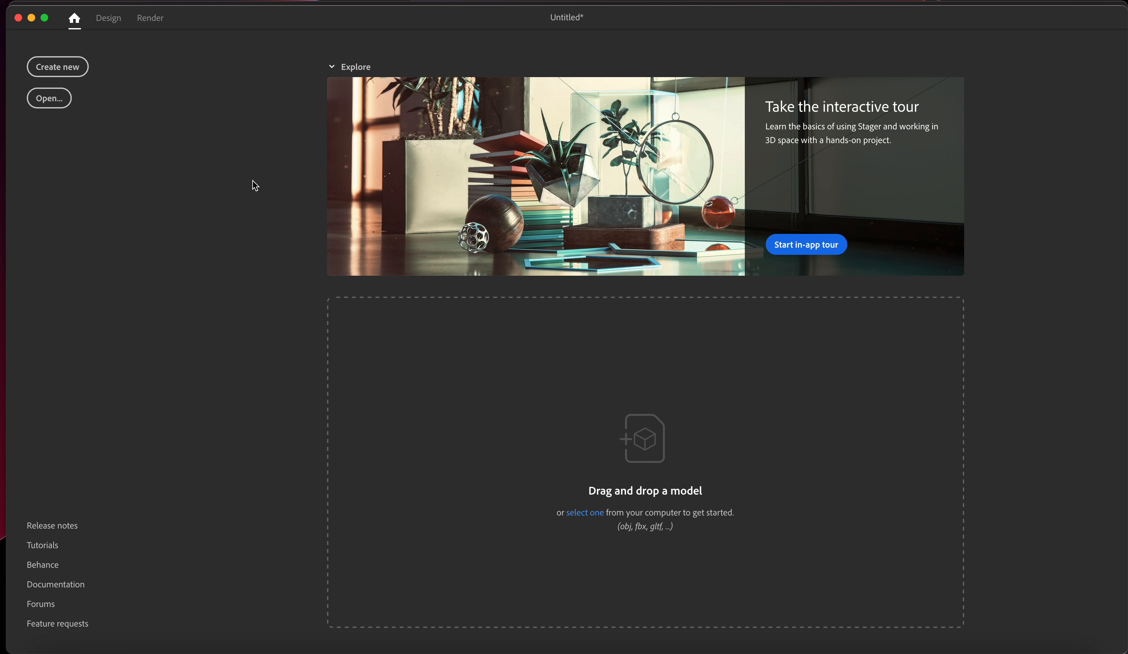
Create a new document without saving the current one, and select the scene's environment.
{"action": "left_click", "coordinate": [69, 72]}
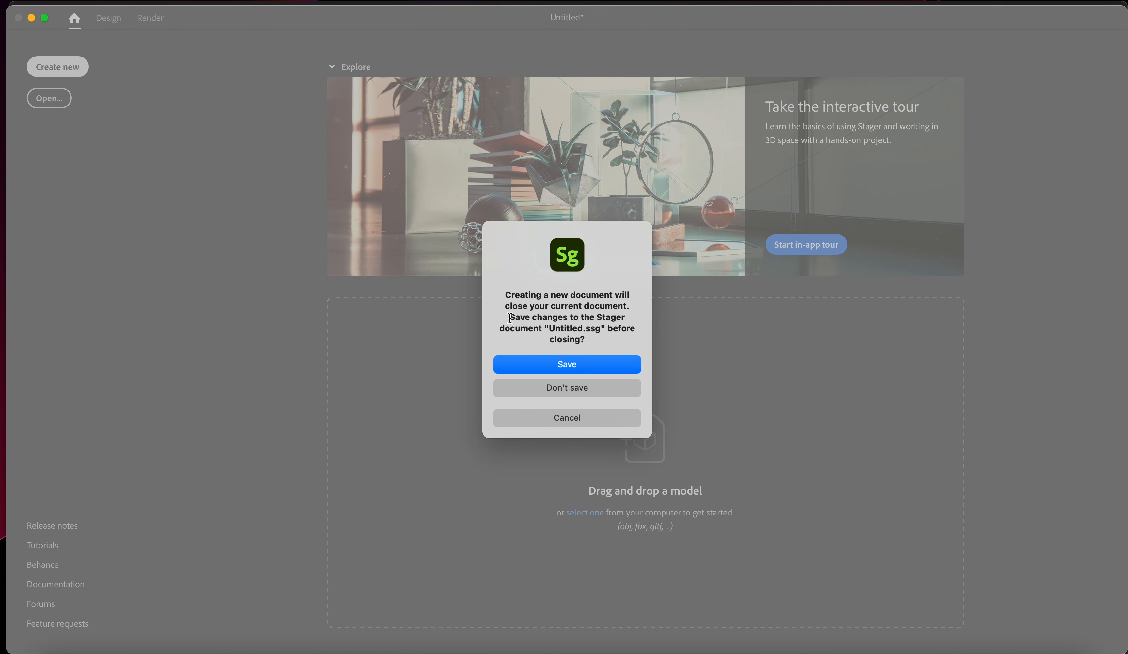
{"action": "left_click", "coordinate": [589, 391]}
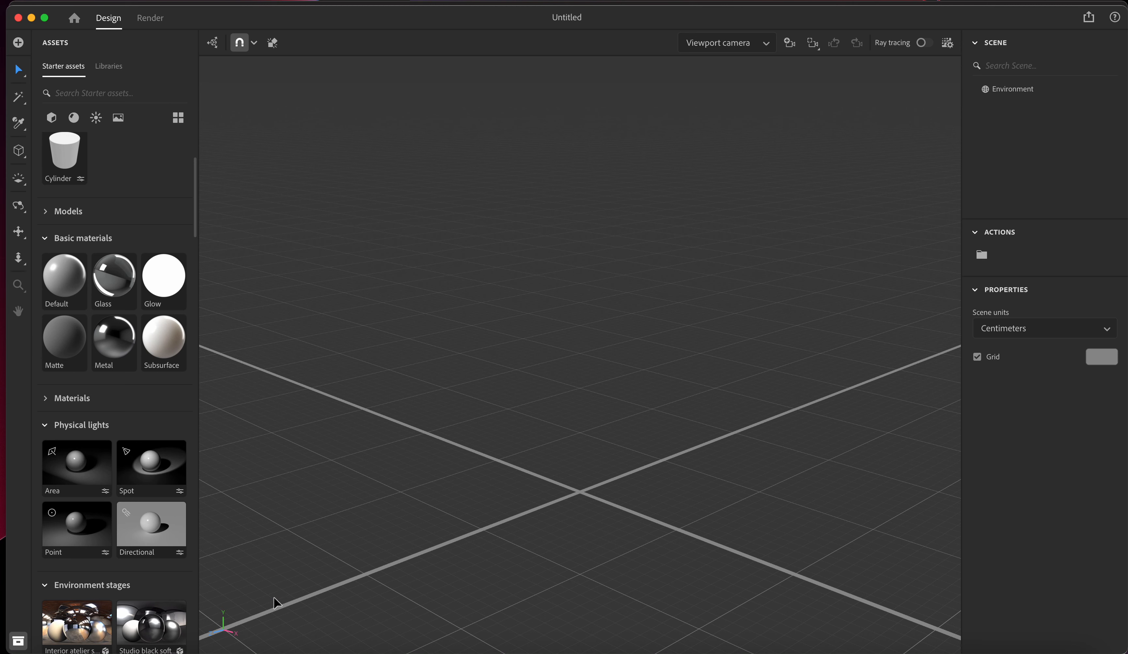
{"action": "left_click", "coordinate": [332, 607]}
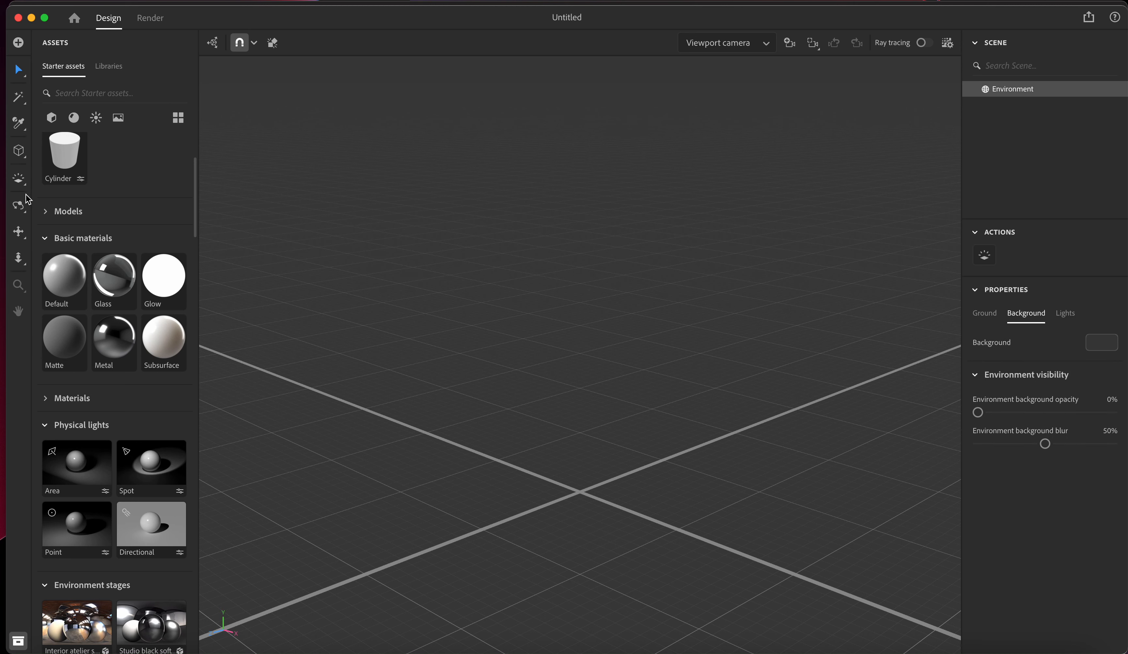
Orbit, pan and dolly the camera around the empty scene grid to examine it from different angles.
{"action": "left_click", "coordinate": [18, 205]}
{"action": "left_click_drag", "start_coordinate": [315, 454], "coordinate": [331, 543]}
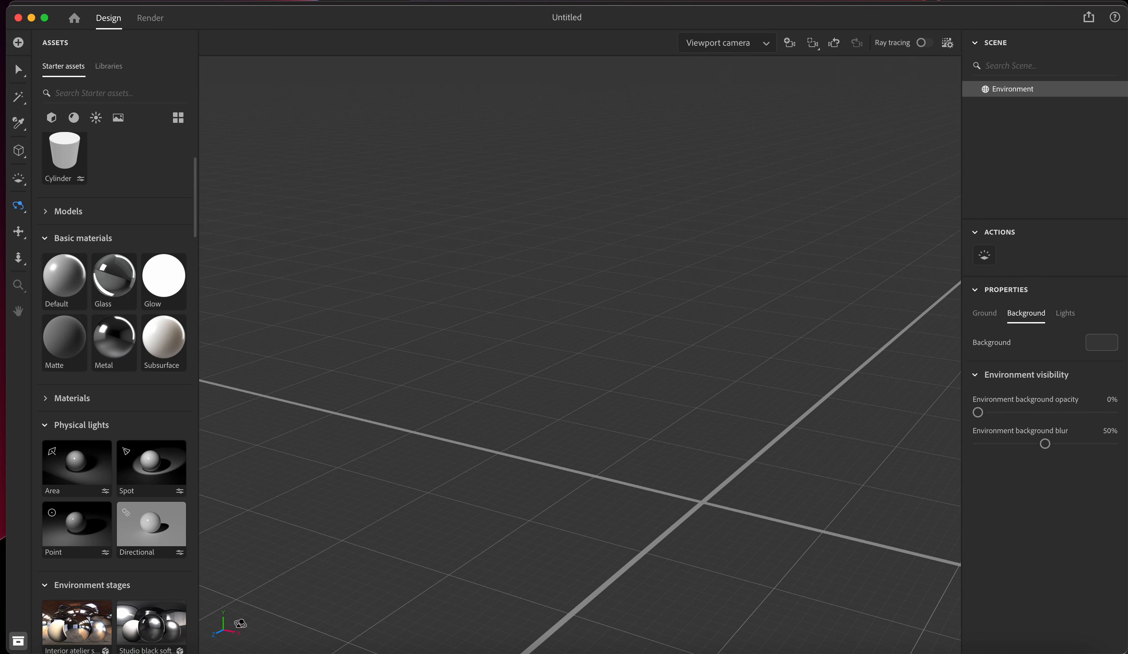
{"action": "left_click_drag", "start_coordinate": [345, 593], "coordinate": [385, 551]}
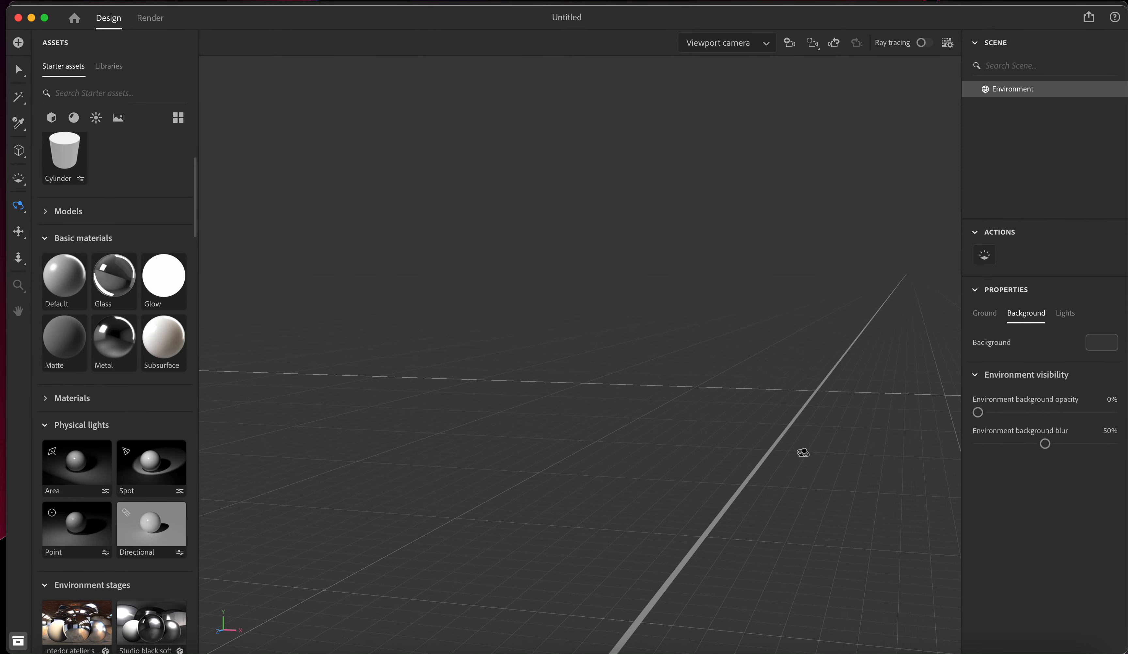
{"action": "mouse_move", "coordinate": [804, 453]}
{"action": "left_mouse_down"}
{"action": "mouse_move", "coordinate": [785, 454]}
{"action": "mouse_move", "coordinate": [813, 453]}
{"action": "left_mouse_up"}
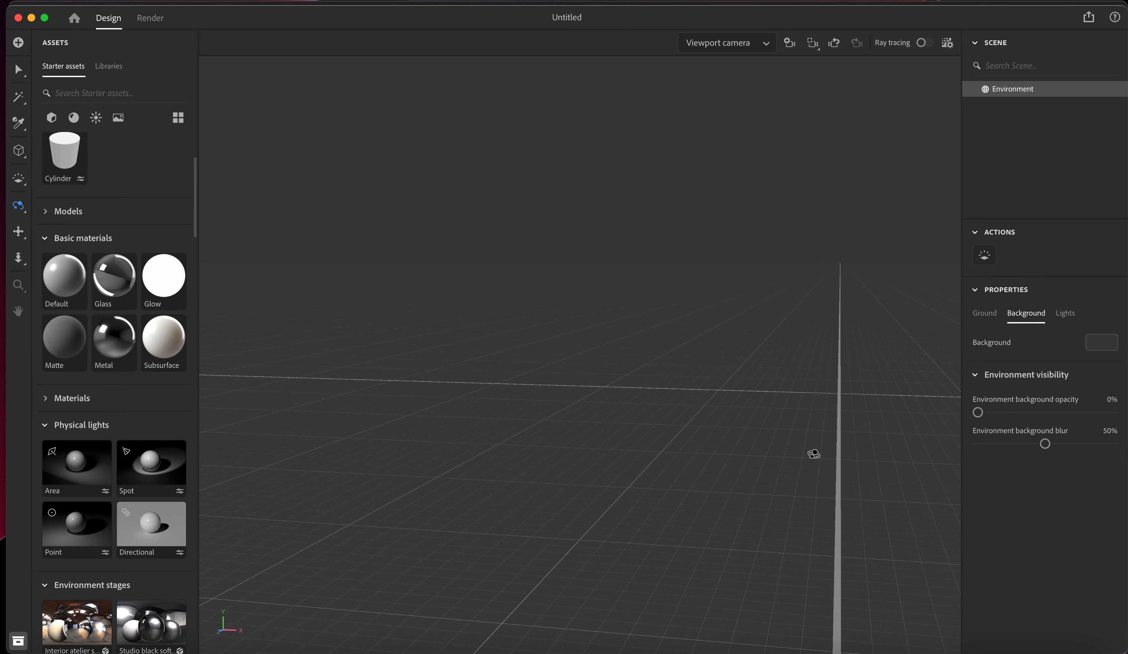
{"action": "left_click_drag", "start_coordinate": [871, 441], "coordinate": [859, 440]}
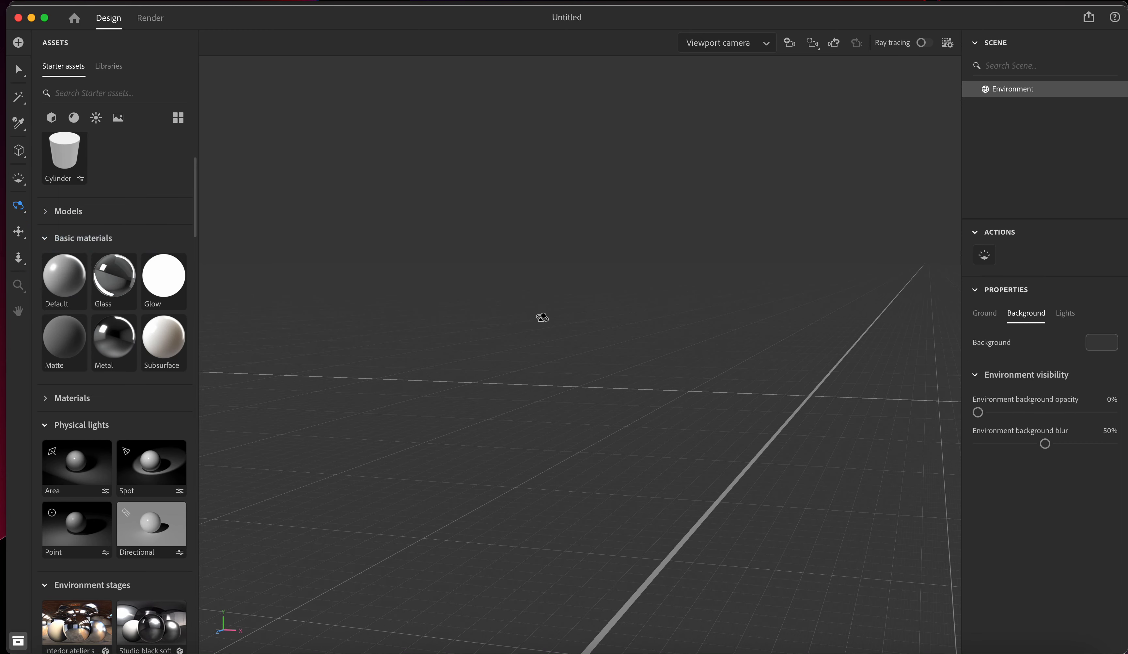
{"action": "left_click_drag", "start_coordinate": [712, 373], "coordinate": [681, 371]}
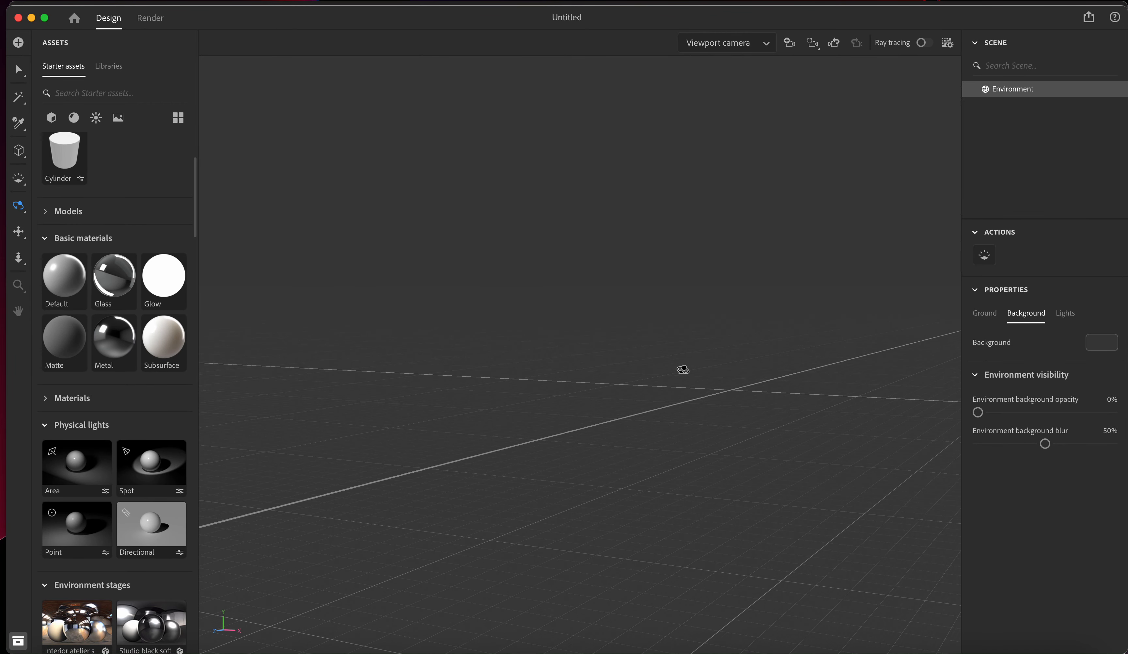
{"action": "left_click", "coordinate": [19, 233]}
{"action": "left_click_drag", "start_coordinate": [579, 391], "coordinate": [576, 423]}
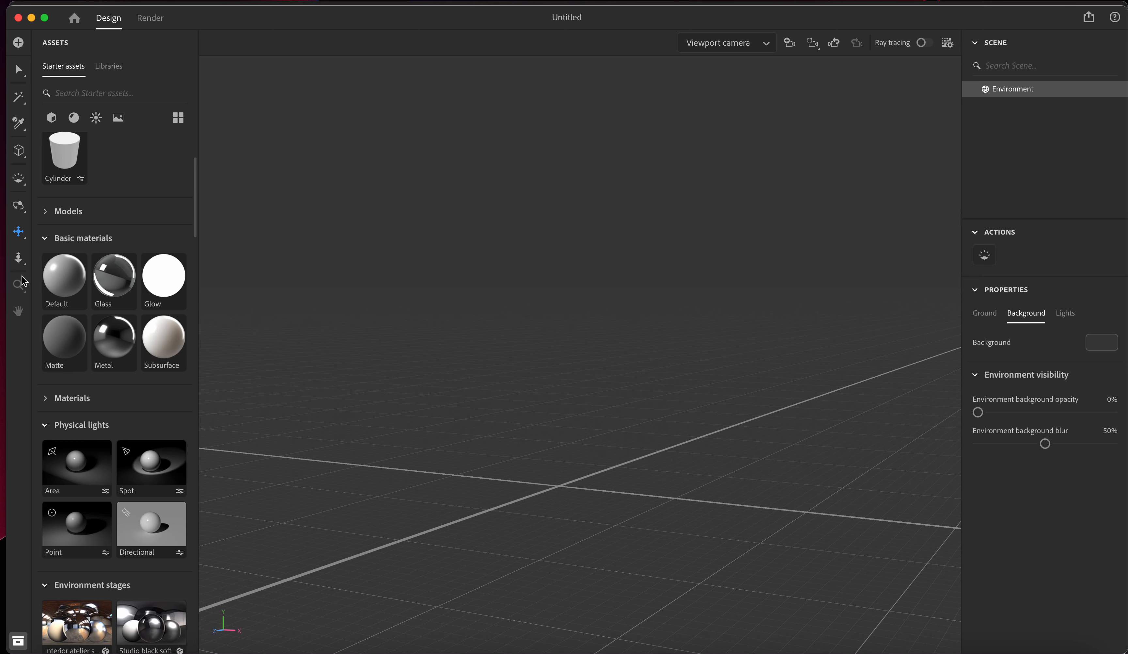
{"action": "left_click", "coordinate": [19, 258]}
{"action": "left_click_drag", "start_coordinate": [488, 469], "coordinate": [612, 268]}
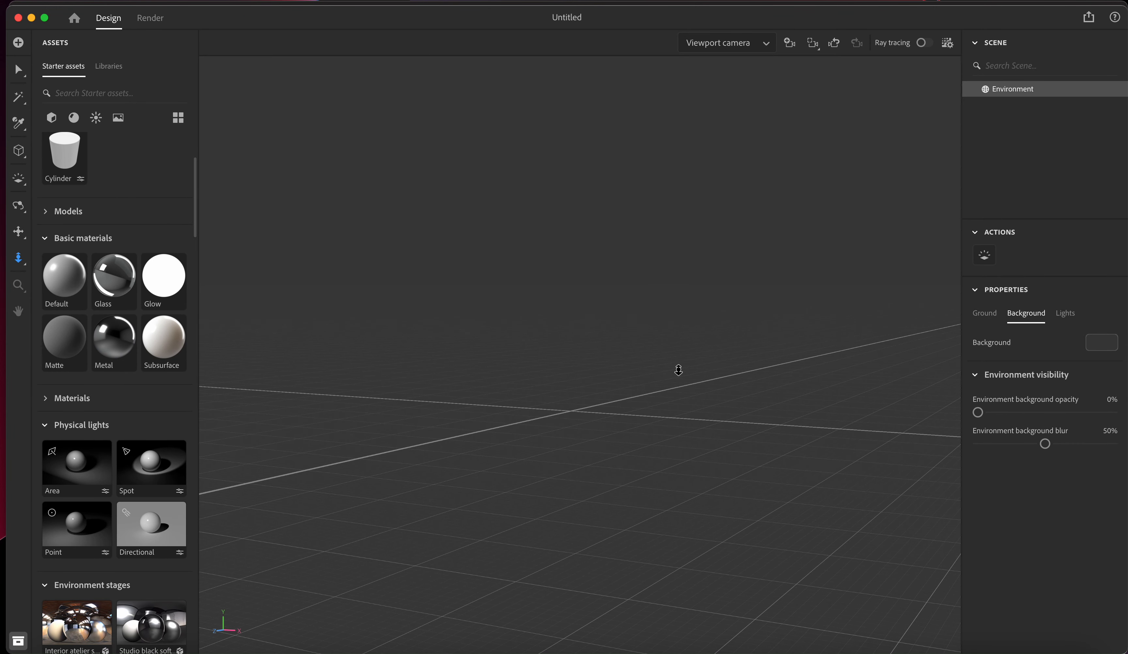
{"action": "left_click", "coordinate": [18, 206]}
{"action": "mouse_move", "coordinate": [667, 343]}
{"action": "left_mouse_down"}
{"action": "mouse_move", "coordinate": [667, 368]}
{"action": "mouse_move", "coordinate": [682, 331]}
{"action": "mouse_move", "coordinate": [672, 338]}
{"action": "left_mouse_up"}
{"action": "left_click_drag", "start_coordinate": [519, 417], "coordinate": [579, 424]}
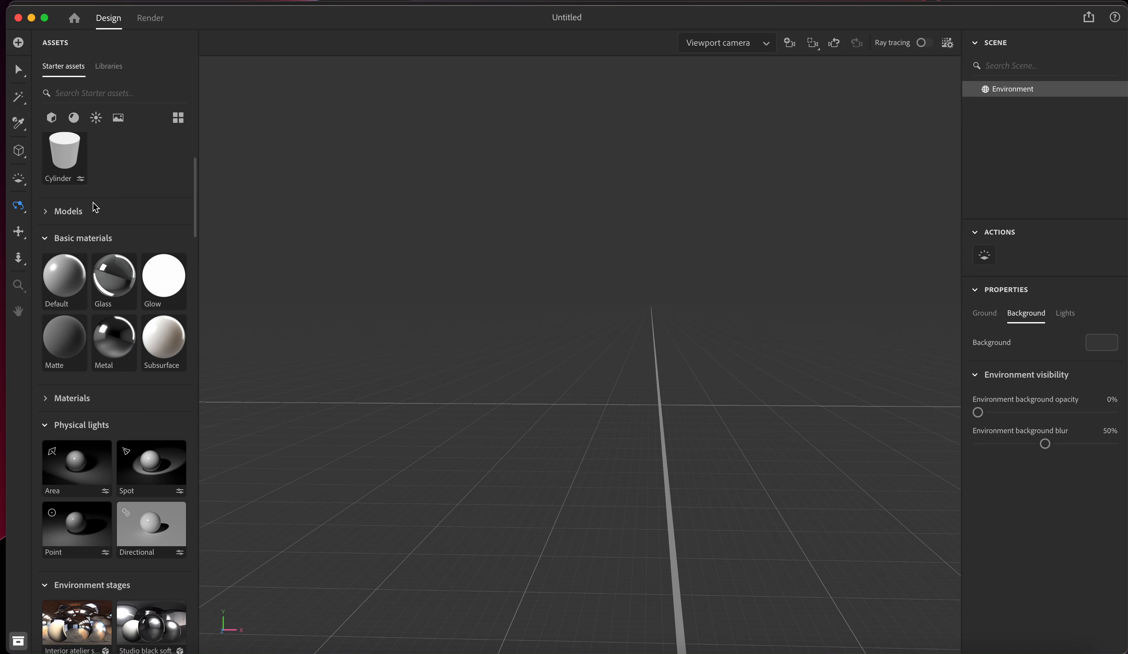
Add a cube from the basic shapes at the center of the grid and view it from slightly above.
{"action": "scroll", "coordinate": [94, 207], "scroll_direction": "up", "scroll_amount": 4}
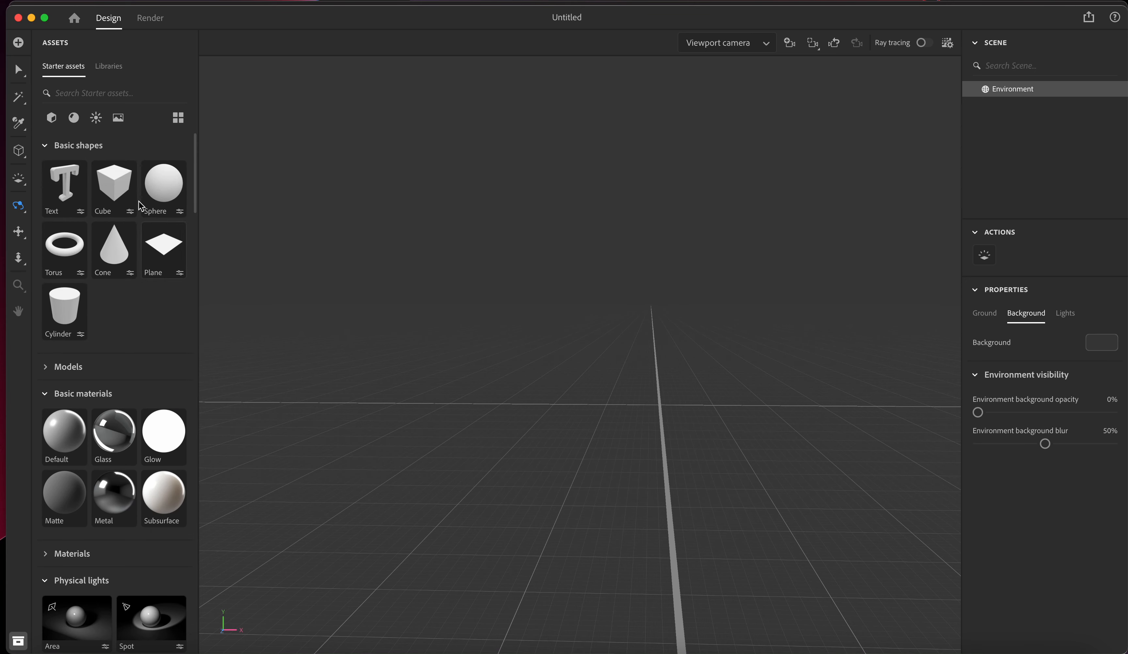
{"action": "left_click_drag", "start_coordinate": [114, 188], "coordinate": [660, 404]}
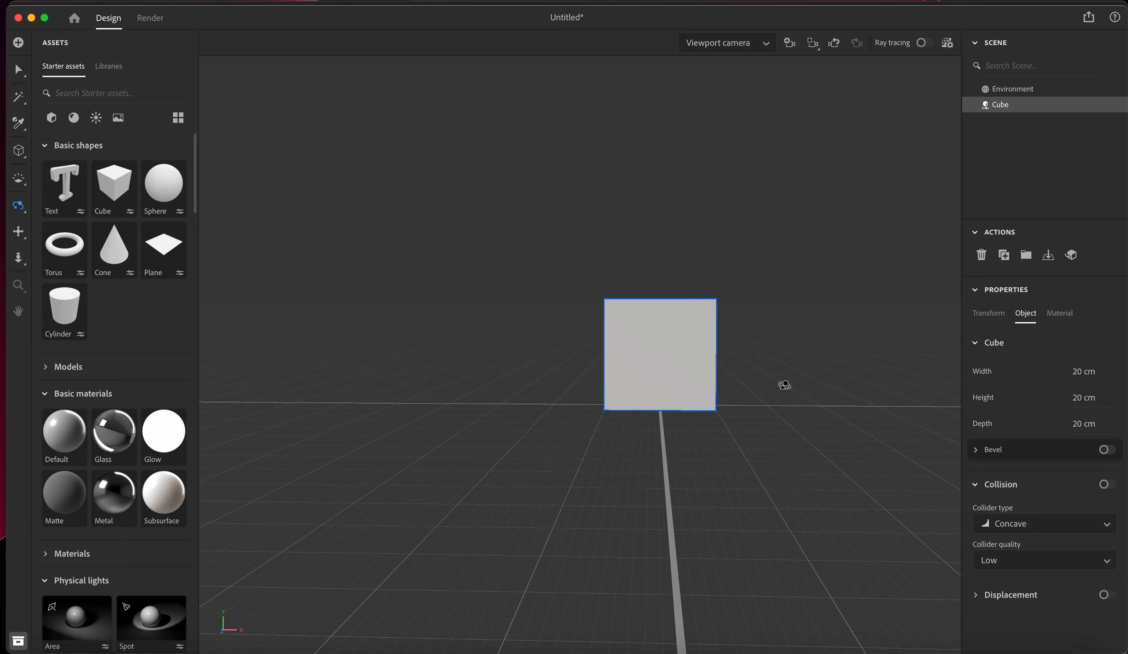
{"action": "left_click_drag", "start_coordinate": [794, 381], "coordinate": [635, 408]}
{"action": "left_click_drag", "start_coordinate": [562, 392], "coordinate": [741, 434]}
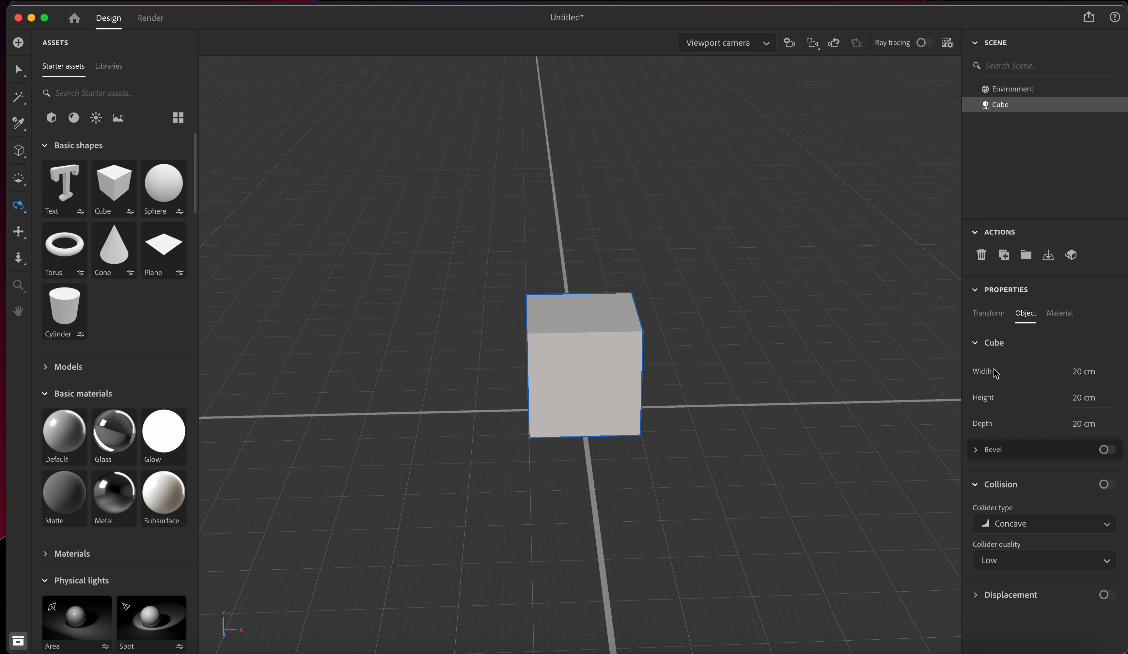
Try reducing the cube's height to 9 cm and adjusting its depth, and undo these edits and the cube's placement.
{"action": "left_click_drag", "start_coordinate": [1088, 377], "coordinate": [1097, 424]}
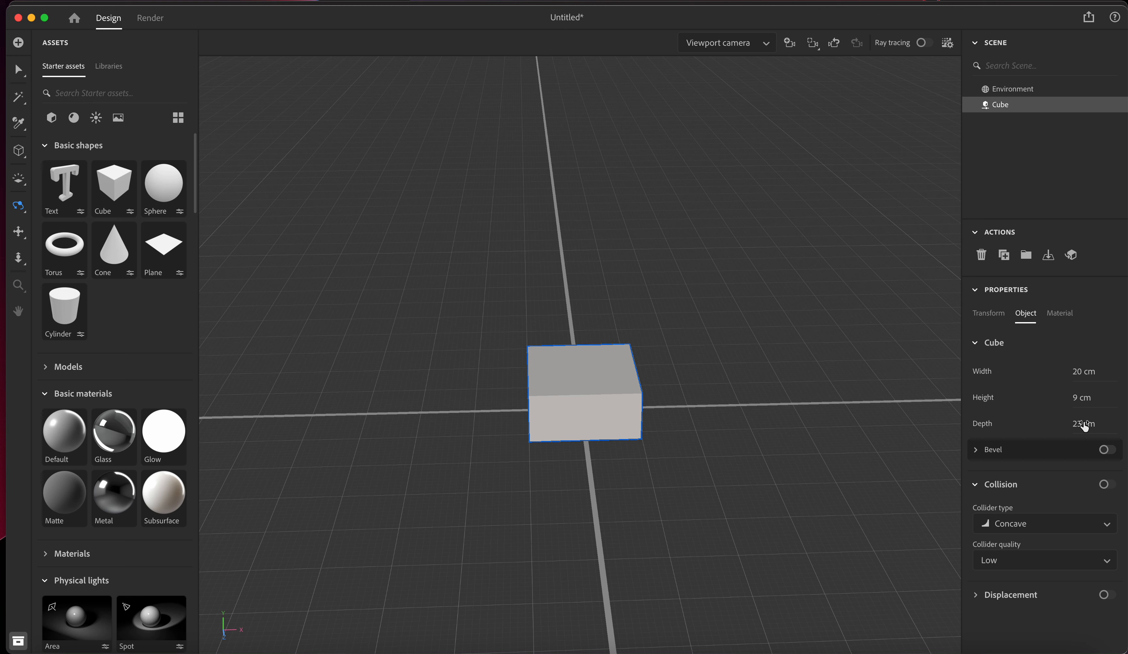
{"action": "key", "text": "super+z"}
{"action": "key", "text": "super+z"}
{"action": "key", "text": "super+z"}
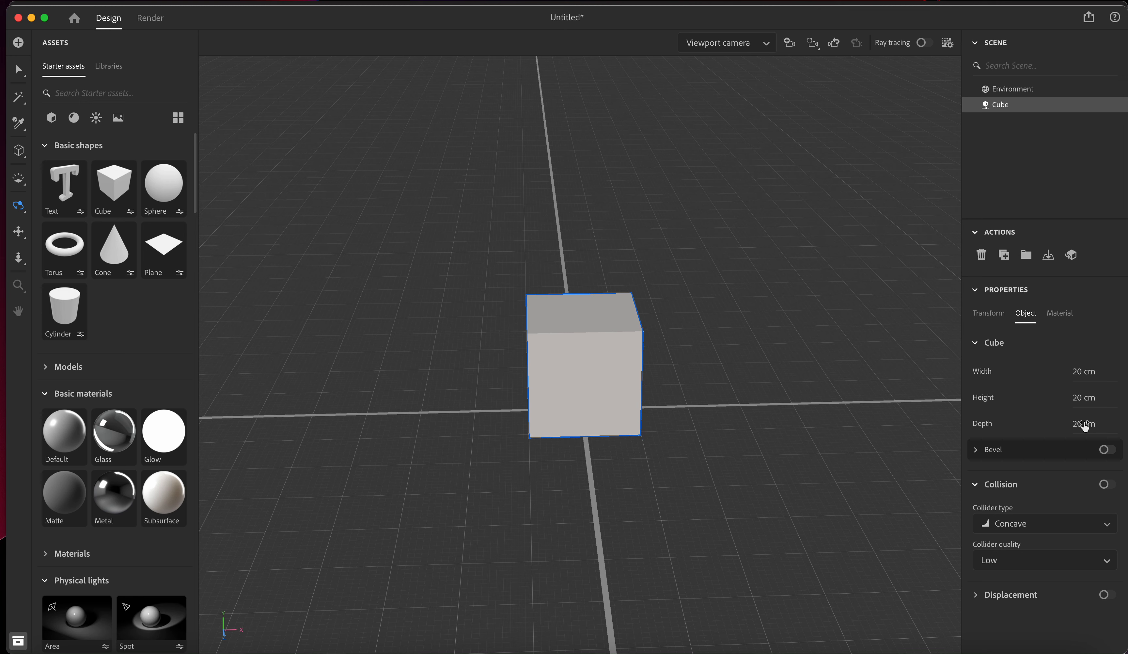
{"action": "key", "text": "super+z"}
Place a cube at the center of the grid again and bevel its edges with a reduced radius.
{"action": "left_click_drag", "start_coordinate": [114, 188], "coordinate": [585, 408]}
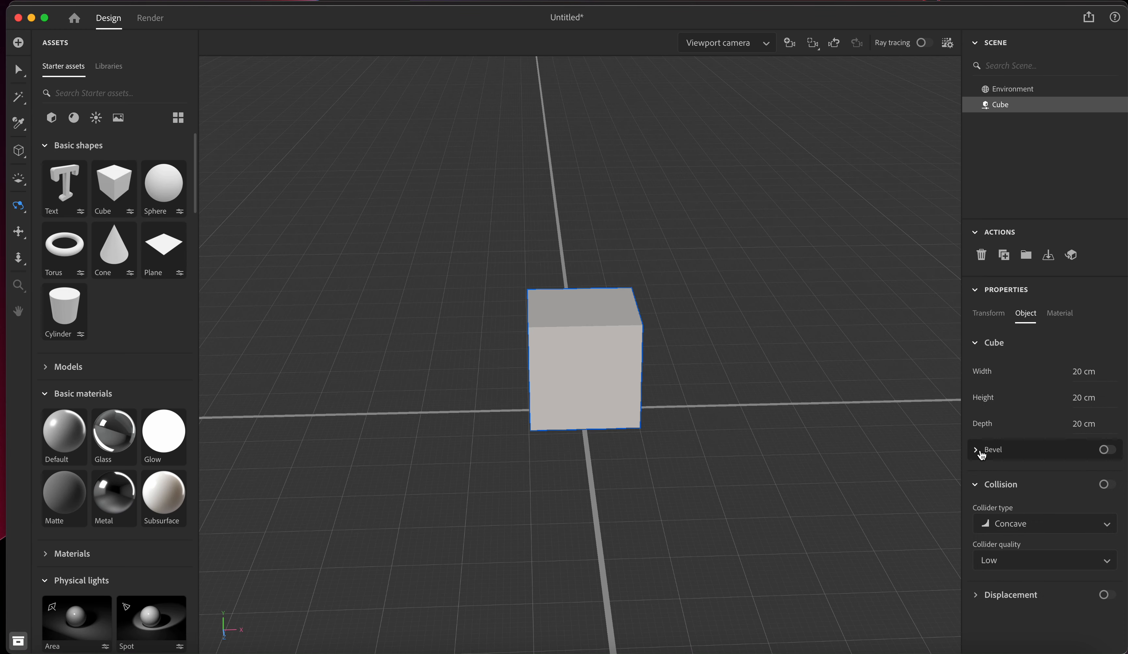
{"action": "left_click", "coordinate": [1107, 450]}
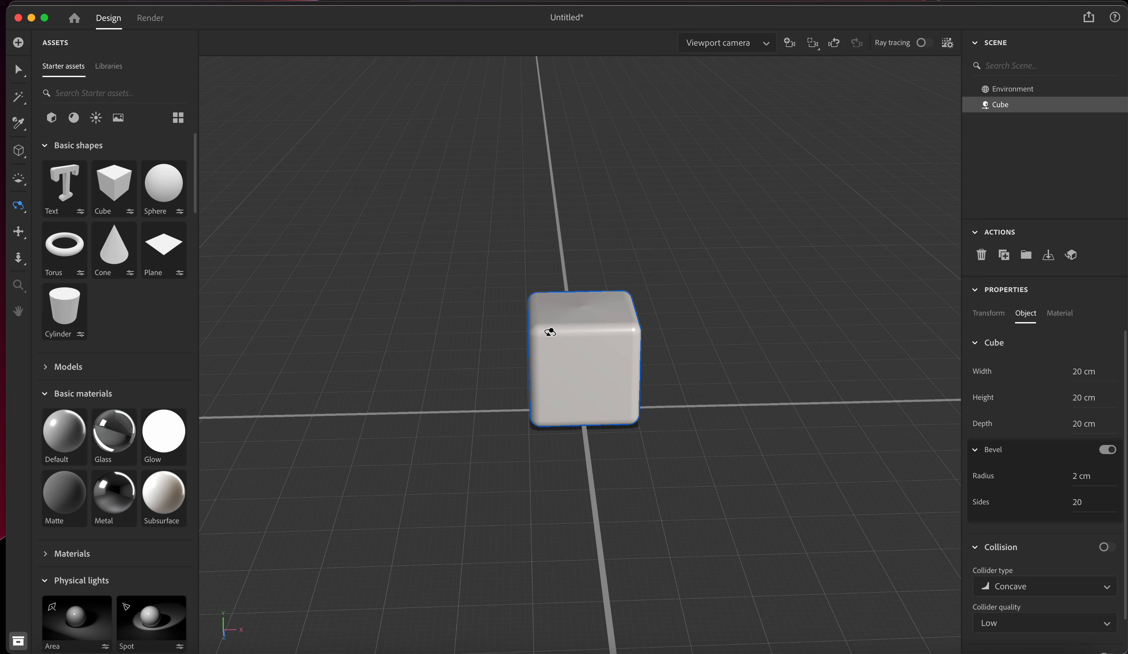
{"action": "left_click", "coordinate": [1108, 450]}
{"action": "left_click", "coordinate": [1108, 450]}
{"action": "mouse_move", "coordinate": [1080, 480]}
{"action": "left_mouse_down"}
{"action": "mouse_move", "coordinate": [1124, 480]}
{"action": "mouse_move", "coordinate": [1070, 480]}
{"action": "mouse_move", "coordinate": [1091, 480]}
{"action": "mouse_move", "coordinate": [1079, 483]}
{"action": "left_mouse_up"}
{"action": "left_click", "coordinate": [977, 454]}
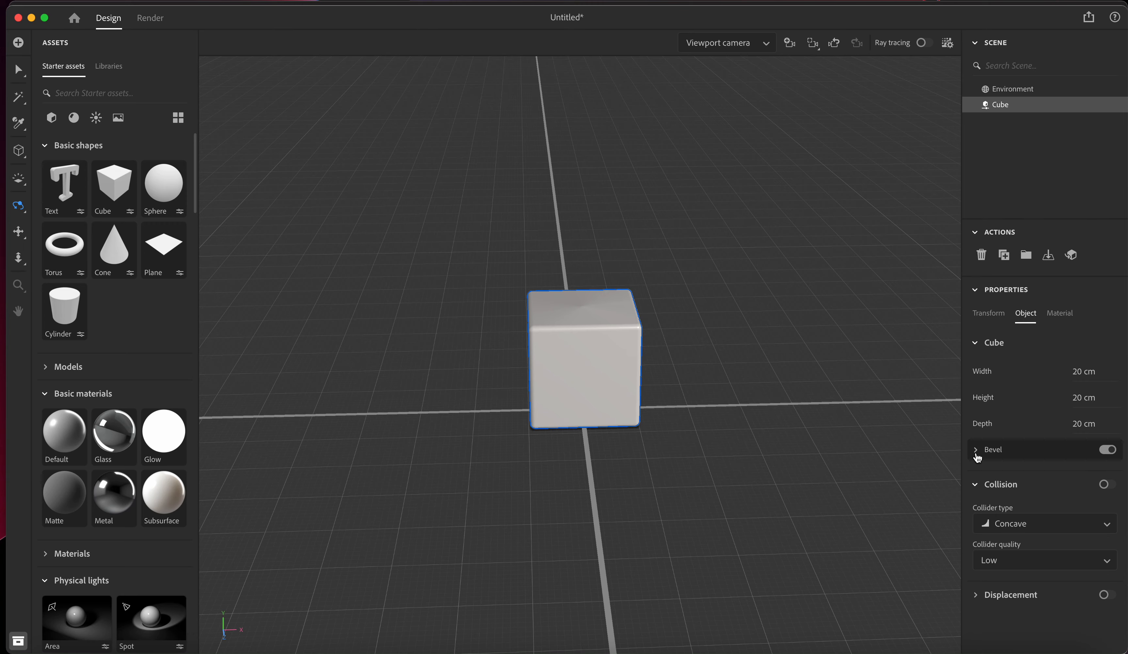
{"action": "left_click", "coordinate": [979, 452]}
{"action": "left_click", "coordinate": [979, 452]}
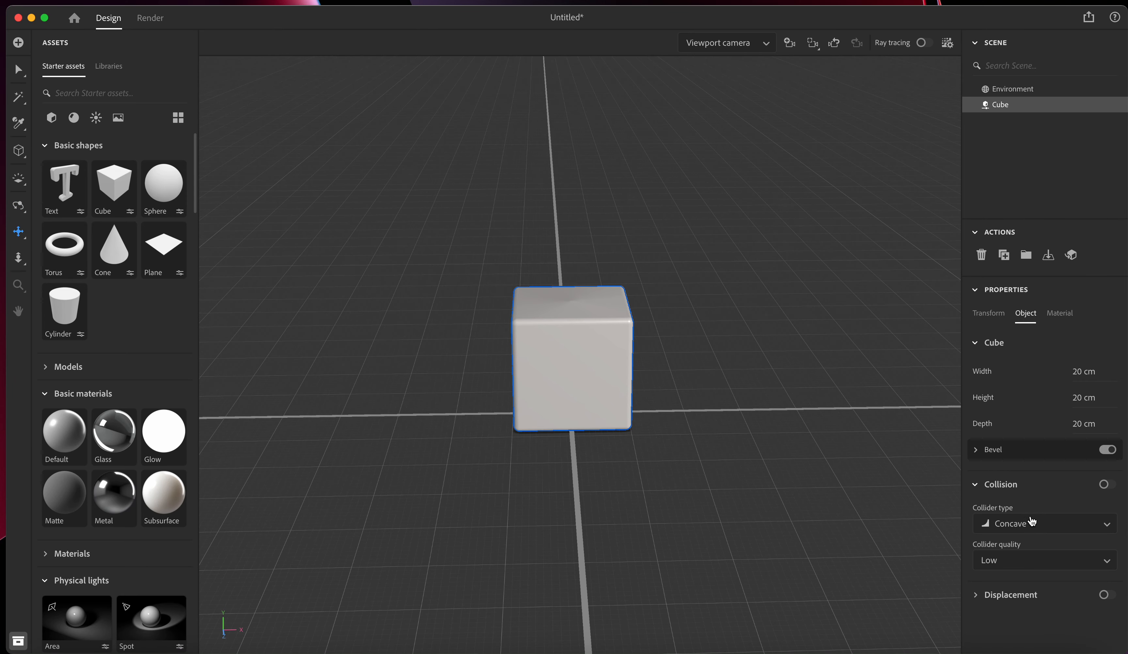
{"action": "left_click", "coordinate": [978, 512]}
{"action": "left_click", "coordinate": [979, 514]}
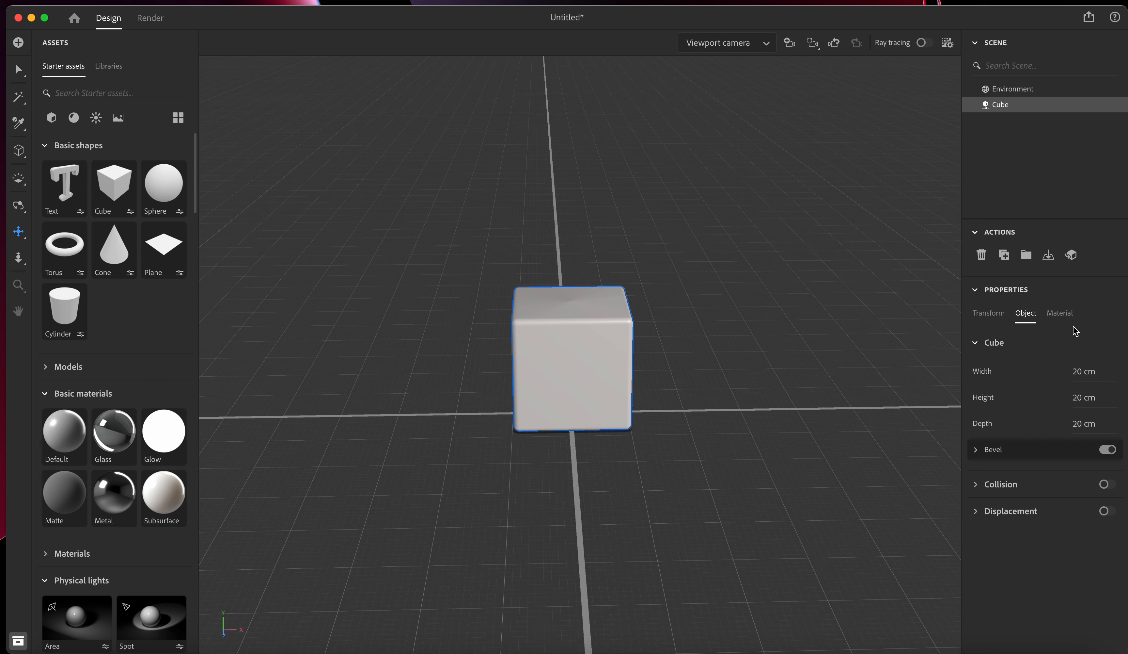
Try shifting the cube along its position axes in the transform properties.
{"action": "left_click", "coordinate": [990, 313]}
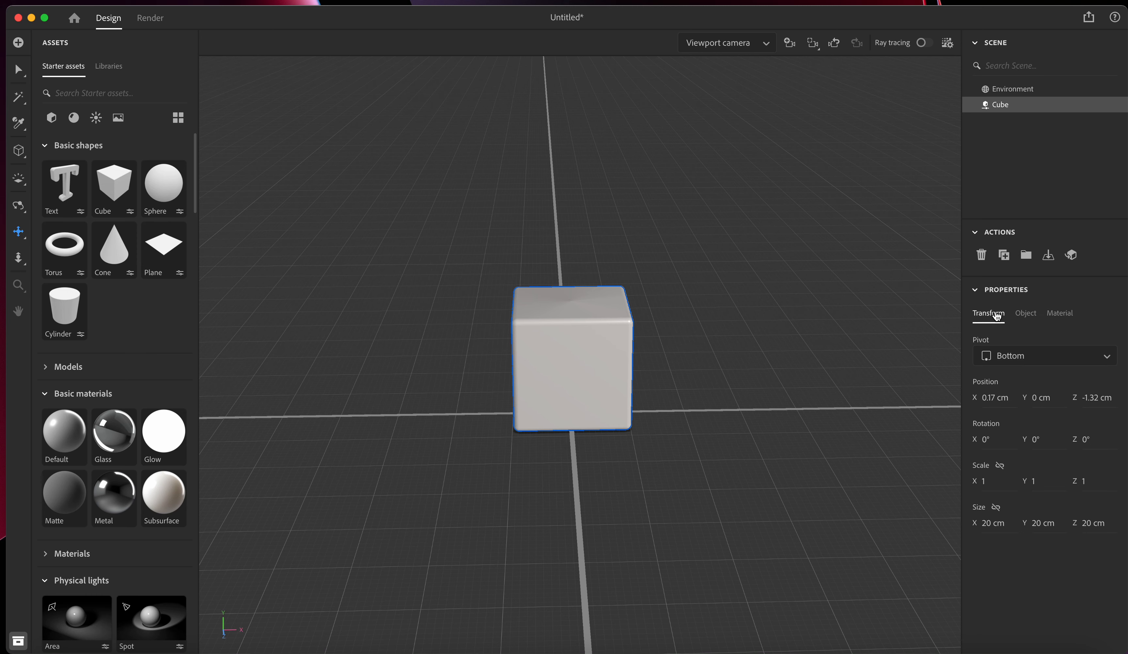
{"action": "left_click_drag", "start_coordinate": [990, 401], "coordinate": [1042, 403]}
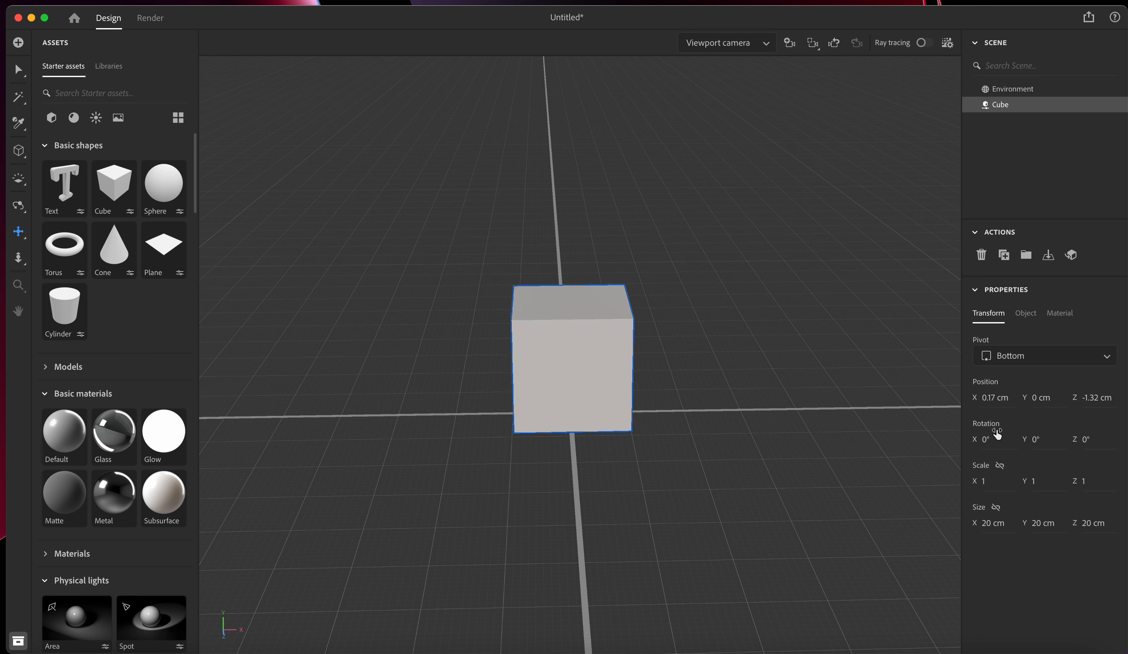
{"action": "left_click_drag", "start_coordinate": [1091, 400], "coordinate": [1091, 401]}
Try rotating the cube to -27° on X, 27° on Y and 27° on Z.
{"action": "left_click_drag", "start_coordinate": [983, 443], "coordinate": [987, 444]}
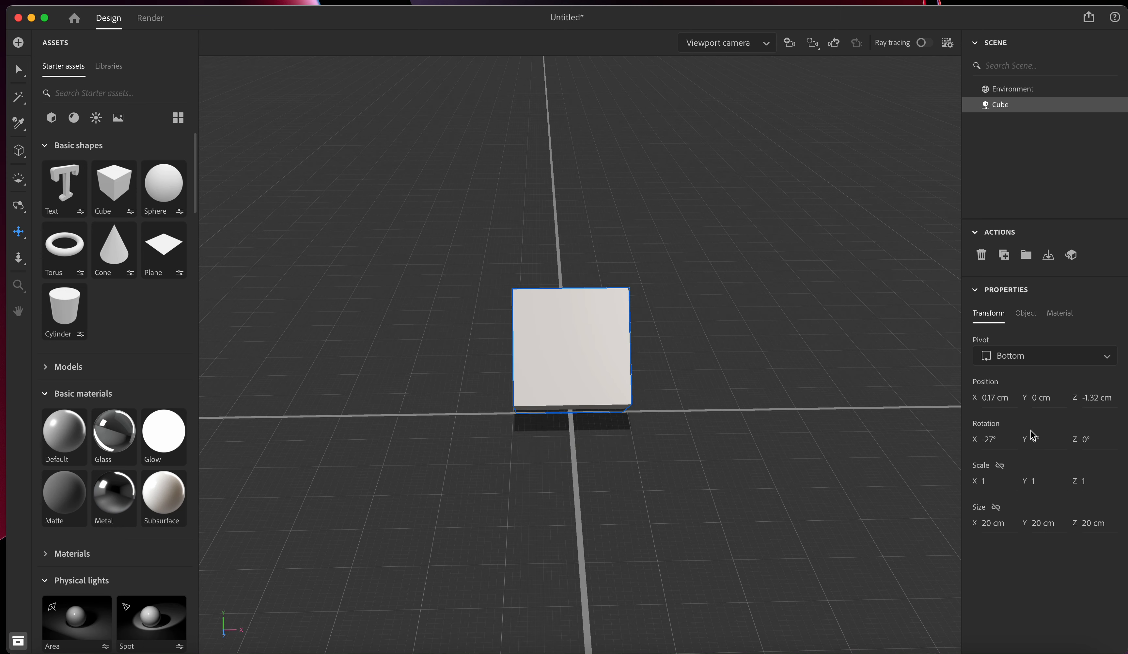
{"action": "left_click_drag", "start_coordinate": [1035, 443], "coordinate": [1040, 443]}
{"action": "left_click", "coordinate": [1110, 441]}
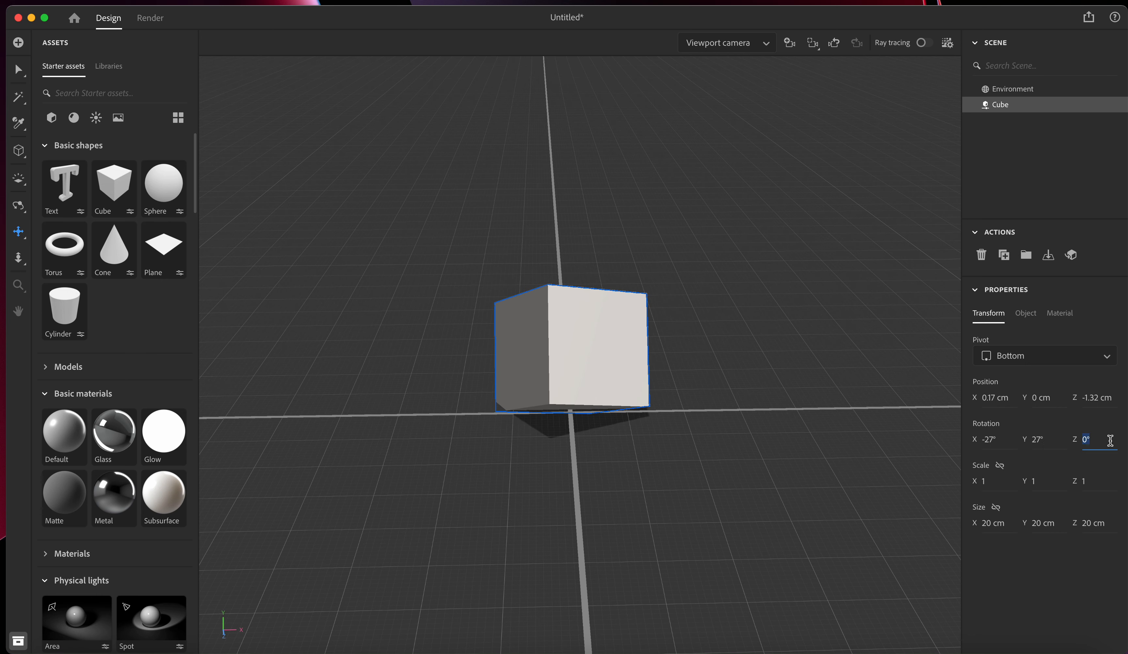
{"action": "left_click", "coordinate": [1091, 440]}
{"action": "type", "text": "24"}
{"action": "key", "text": "Return"}
{"action": "left_click_drag", "start_coordinate": [1077, 443], "coordinate": [1083, 444]}
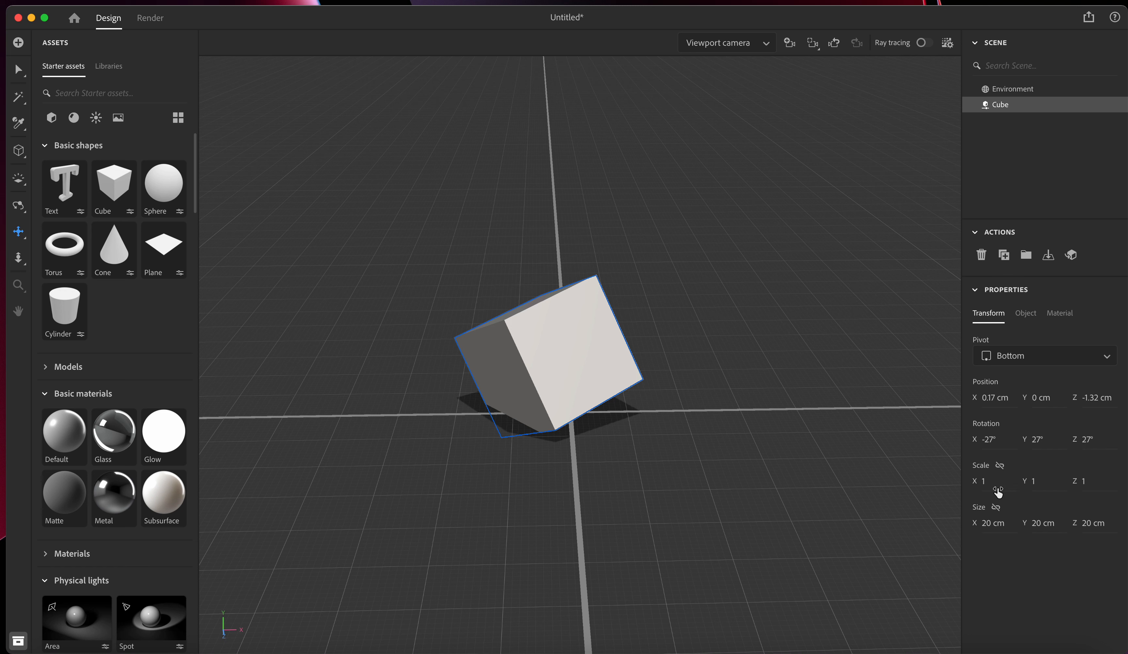
Try changing the cube's X scale, and undo the scale and rotation changes.
{"action": "left_click", "coordinate": [989, 481]}
{"action": "key", "text": "Return"}
{"action": "mouse_move", "coordinate": [988, 481]}
{"action": "left_mouse_down"}
{"action": "mouse_move", "coordinate": [1024, 481]}
{"action": "mouse_move", "coordinate": [985, 482]}
{"action": "left_mouse_up"}
{"action": "key", "text": "super+z"}
{"action": "key", "text": "super+z"}
{"action": "key", "text": "super+z"}
{"action": "key", "text": "super+z"}
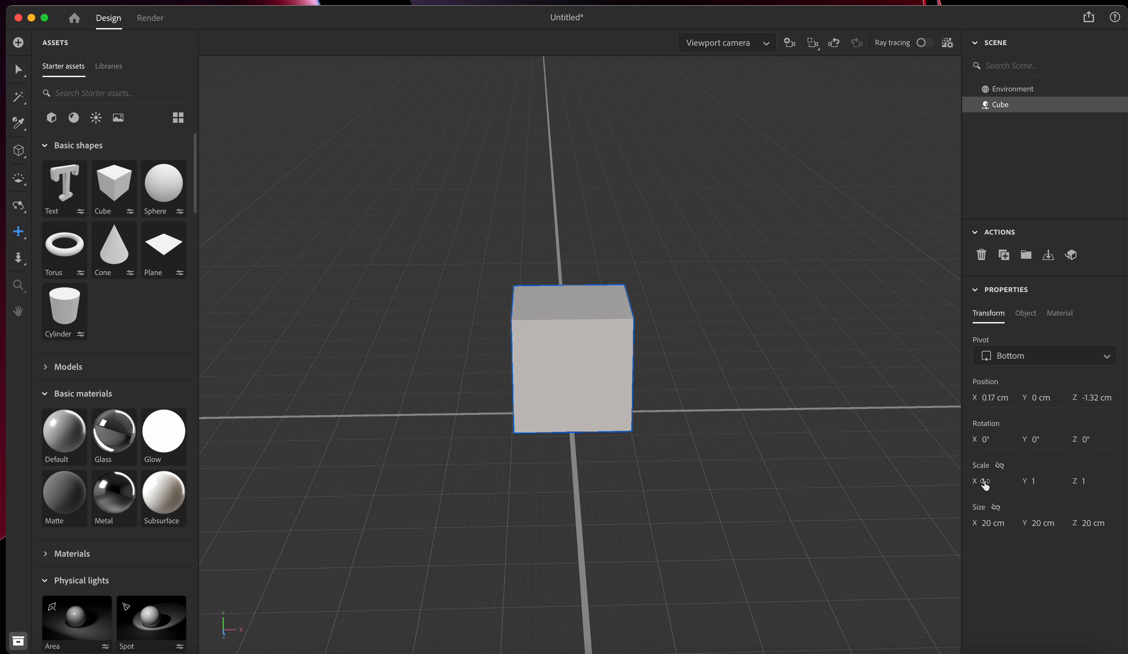
Find the red Carpet material among the starter materials and apply it to the cube.
{"action": "left_click", "coordinate": [977, 291]}
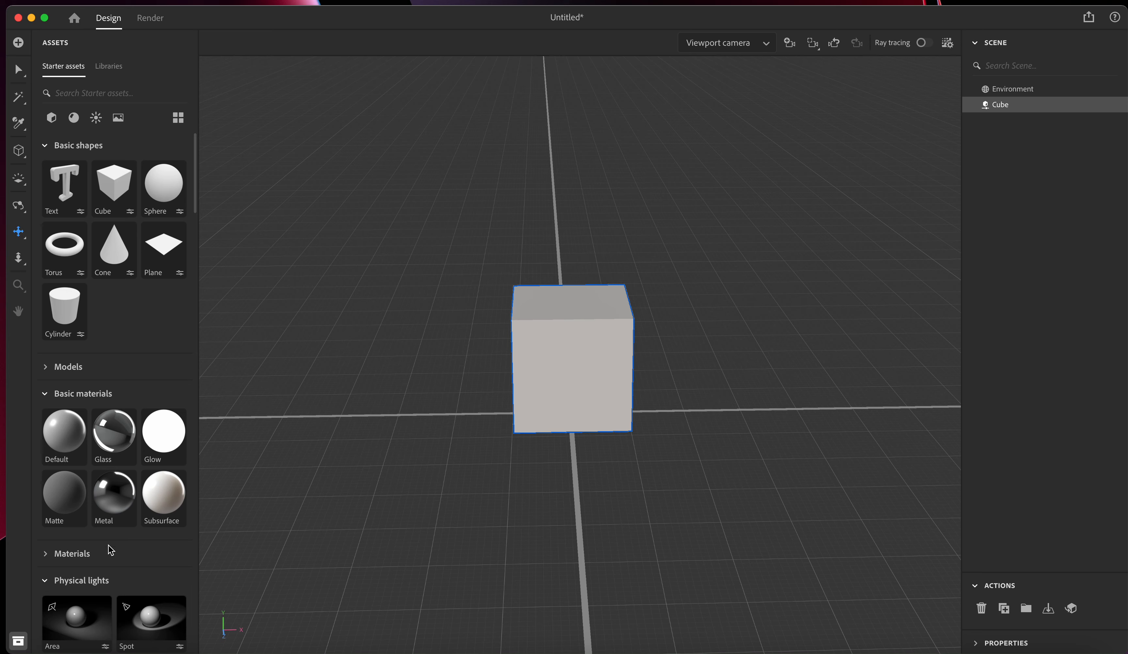
{"action": "scroll", "coordinate": [109, 544], "scroll_direction": "down", "scroll_amount": 5}
{"action": "left_click", "coordinate": [45, 406]}
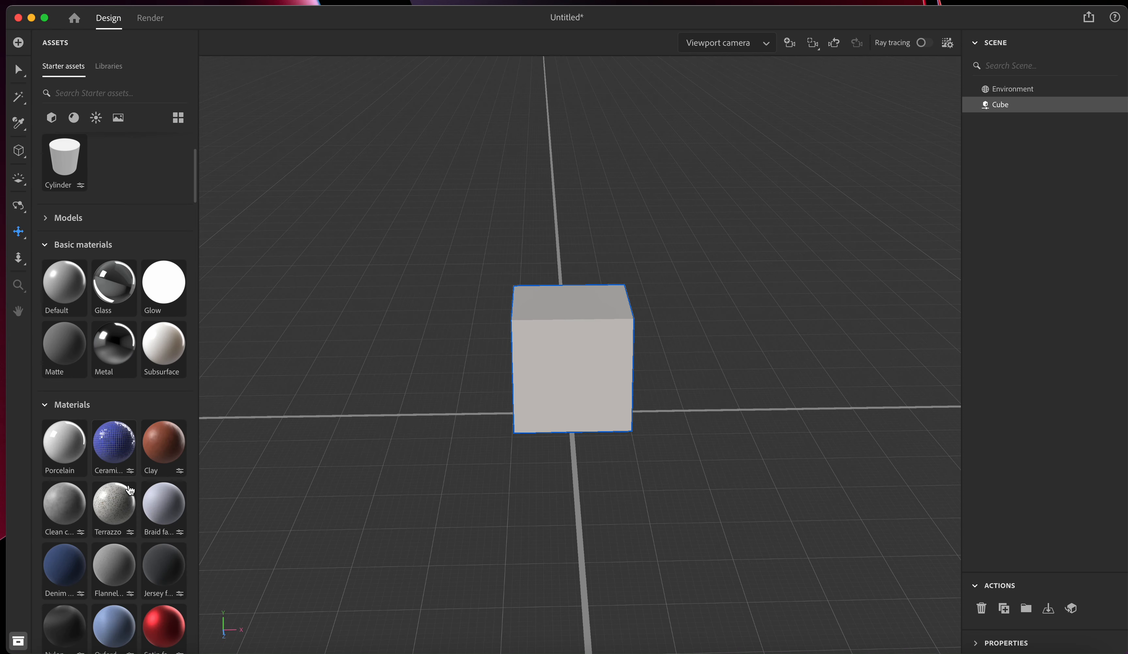
{"action": "scroll", "coordinate": [130, 489], "scroll_direction": "down", "scroll_amount": 15}
{"action": "scroll", "coordinate": [130, 488], "scroll_direction": "down", "scroll_amount": 3}
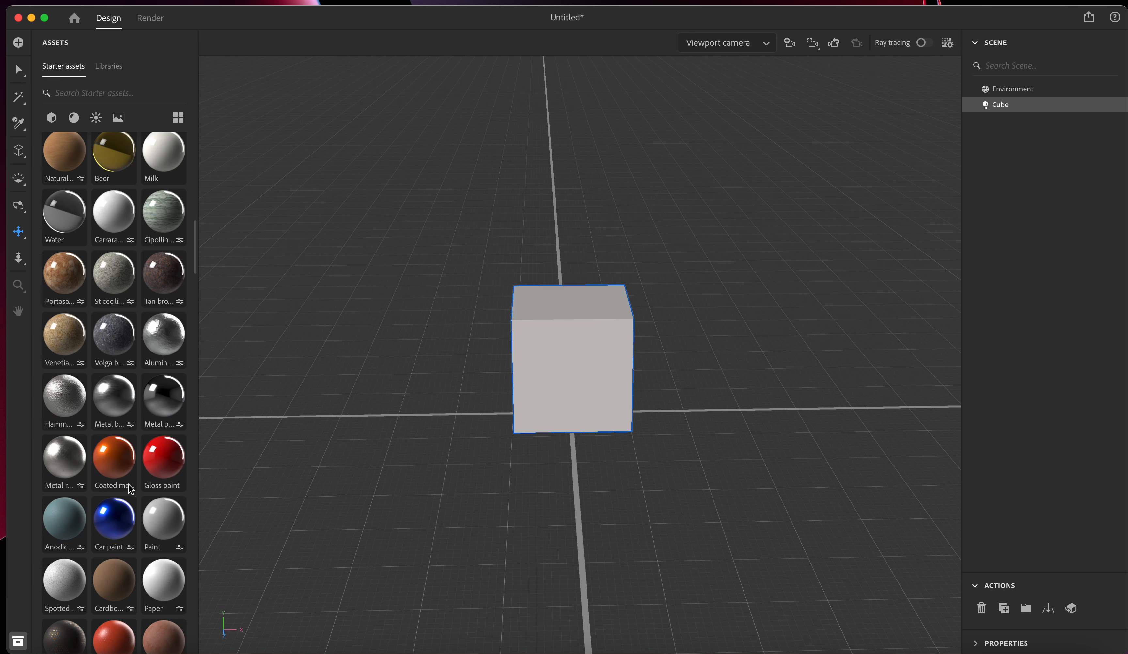
{"action": "scroll", "coordinate": [130, 489], "scroll_direction": "down", "scroll_amount": 3}
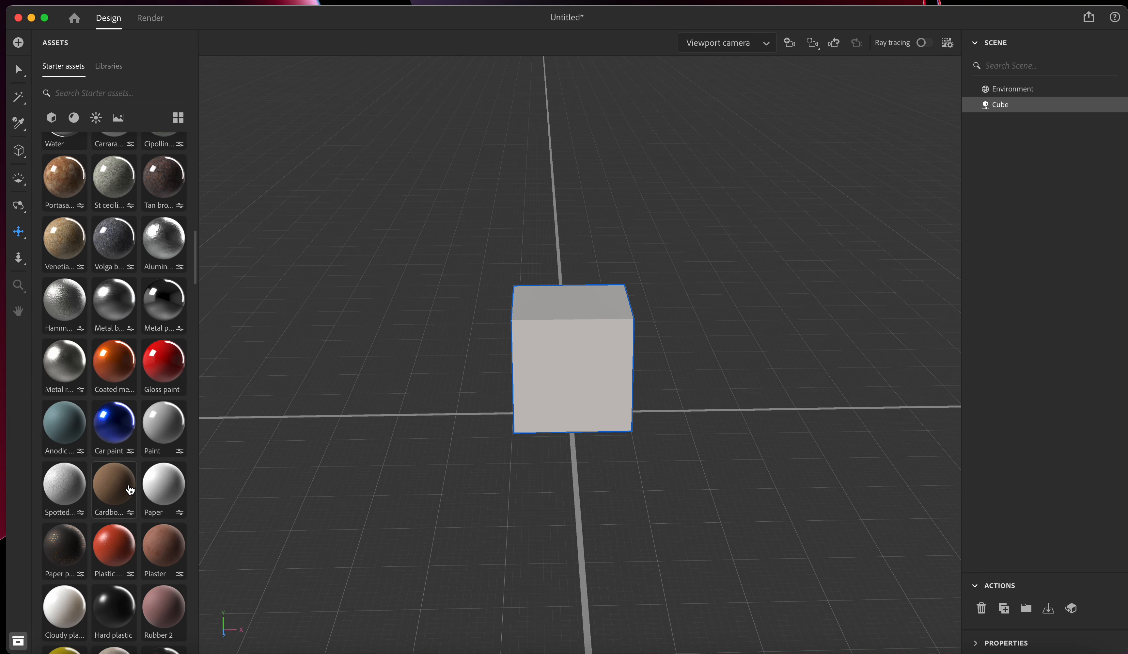
{"action": "scroll", "coordinate": [131, 489], "scroll_direction": "down", "scroll_amount": 5}
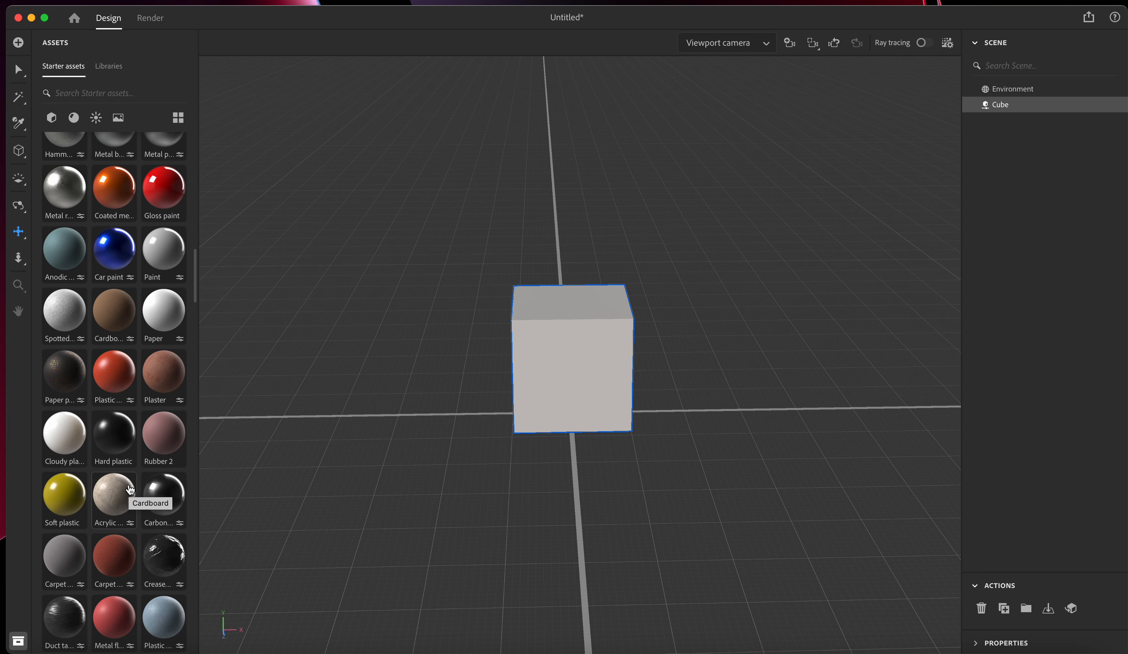
{"action": "scroll", "coordinate": [131, 489], "scroll_direction": "down", "scroll_amount": 6}
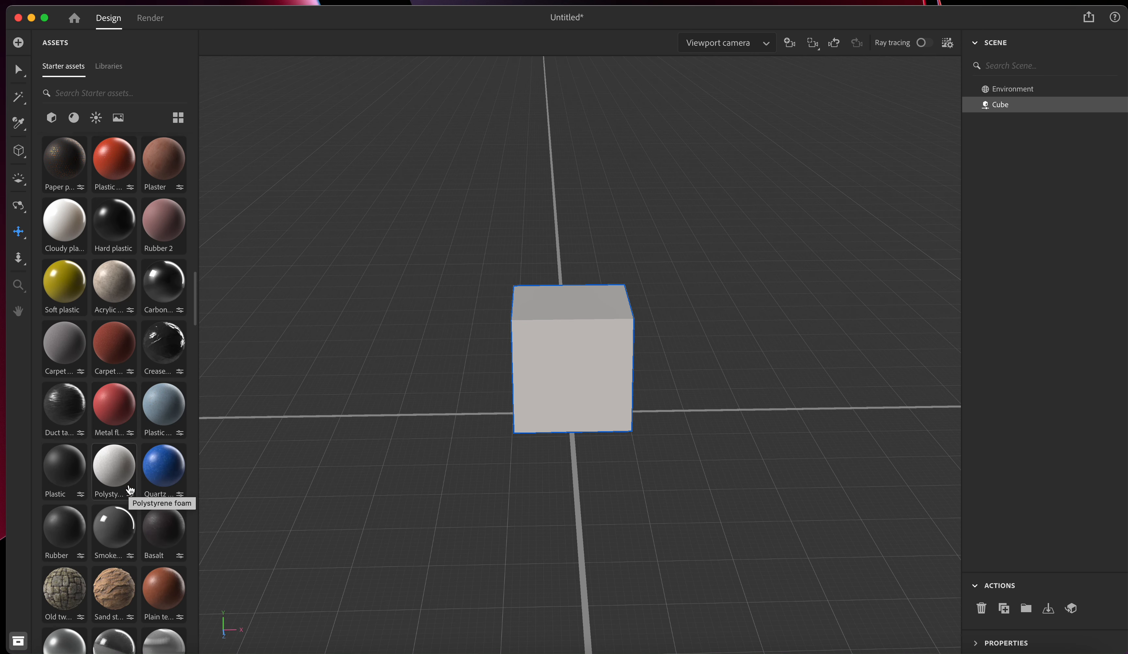
{"action": "left_click_drag", "start_coordinate": [115, 343], "coordinate": [590, 343]}
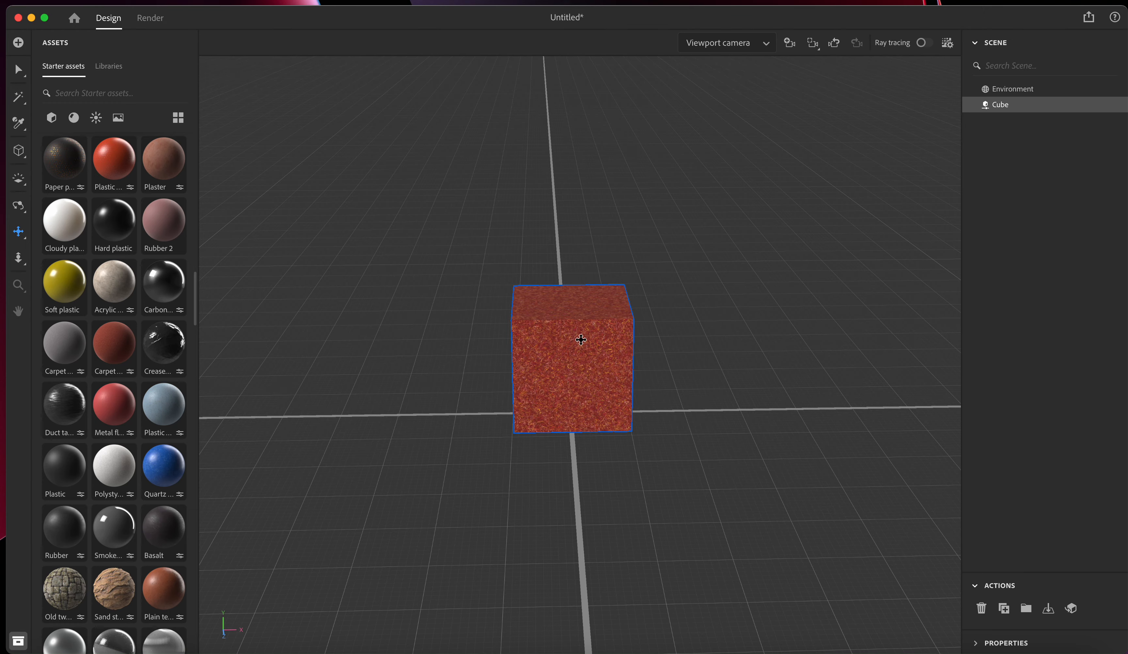
{"action": "left_click", "coordinate": [18, 205]}
{"action": "left_click_drag", "start_coordinate": [613, 238], "coordinate": [601, 351]}
{"action": "scroll", "coordinate": [574, 351], "scroll_direction": "up", "scroll_amount": 5}
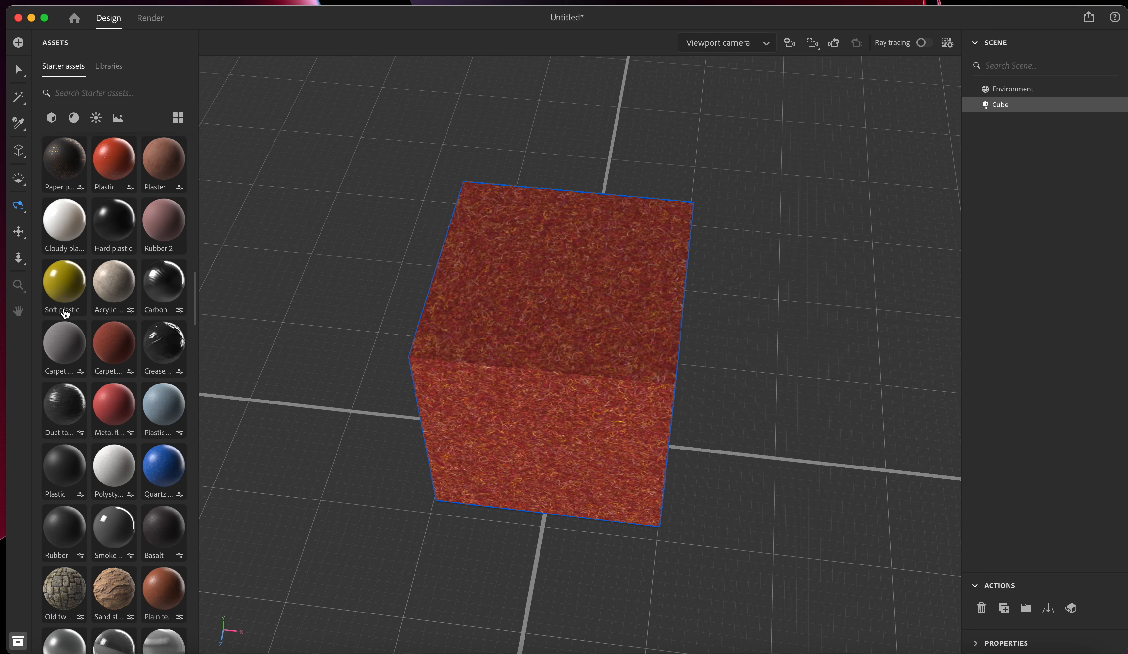
Set the carpet material's Color to dark brown and its Base color to dark green, RGB 30, 61, 31.
{"action": "left_click", "coordinate": [20, 258]}
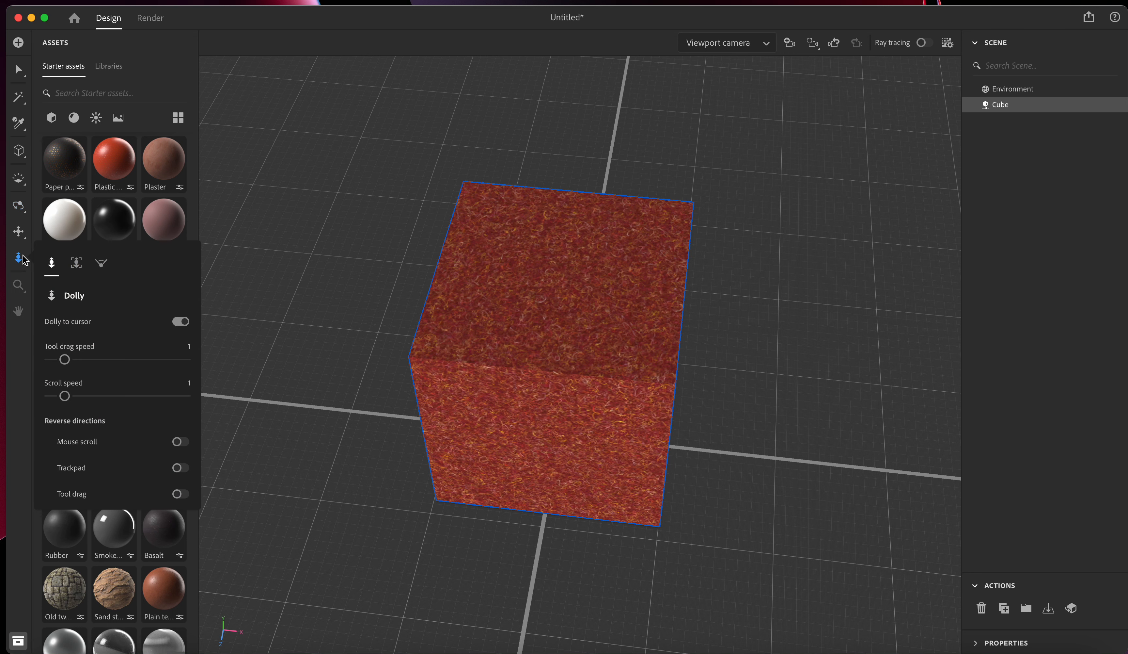
{"action": "left_click_drag", "start_coordinate": [655, 315], "coordinate": [655, 278]}
{"action": "left_click", "coordinate": [1006, 643]}
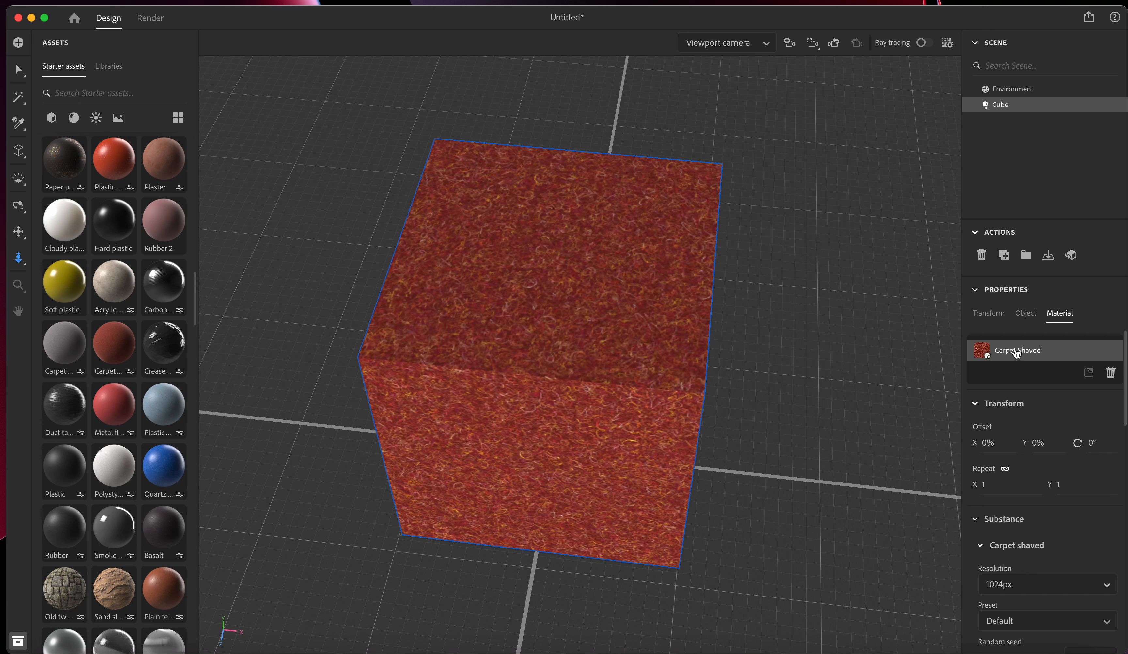
{"action": "scroll", "coordinate": [1041, 552], "scroll_direction": "down", "scroll_amount": 5}
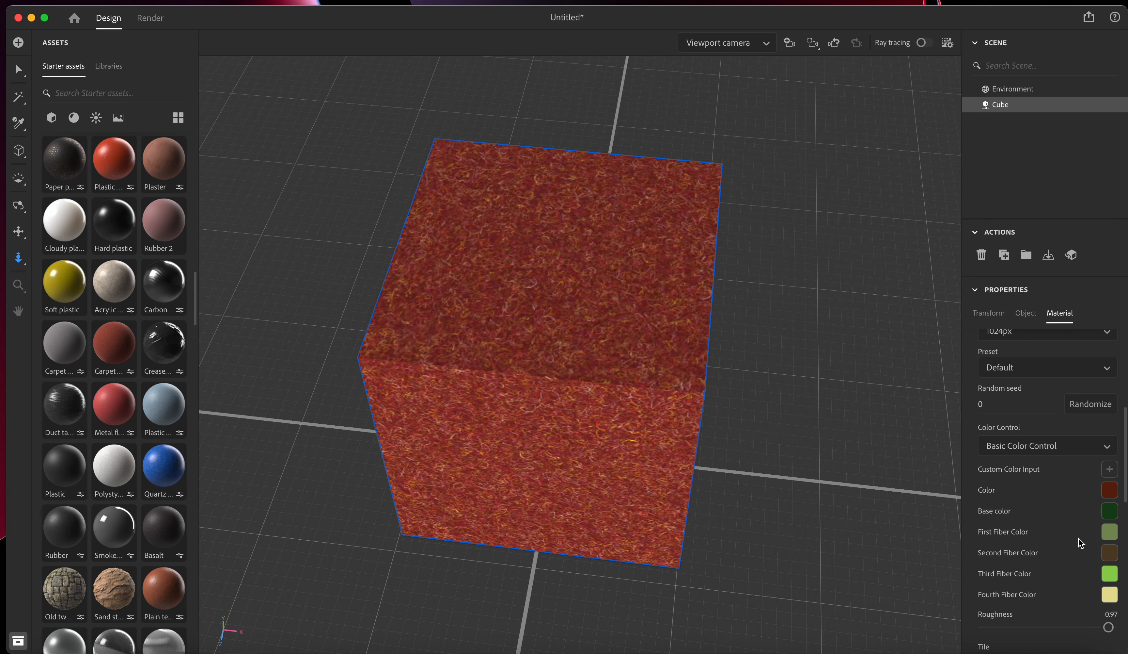
{"action": "left_click", "coordinate": [1111, 494]}
{"action": "left_click_drag", "start_coordinate": [932, 574], "coordinate": [940, 573]}
{"action": "left_click", "coordinate": [1109, 511]}
{"action": "left_click_drag", "start_coordinate": [1028, 524], "coordinate": [1008, 522]}
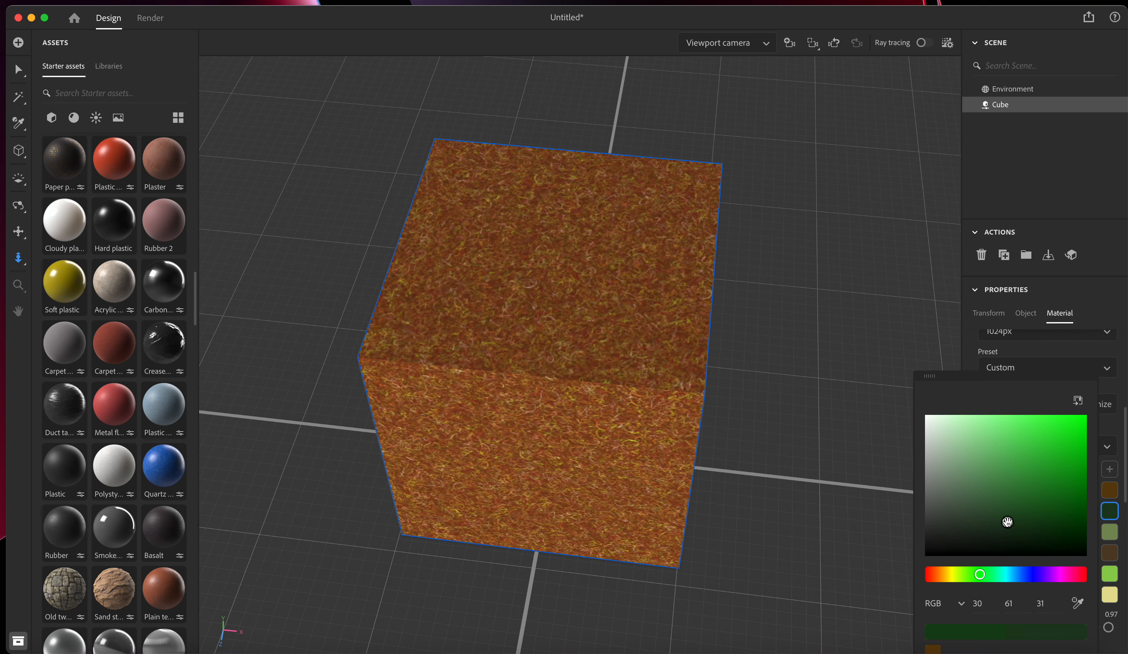
Set the carpet's Third Fiber Color to yellow and its Fourth Fiber Color to light blue, RGB 148, 190, 230.
{"action": "left_click", "coordinate": [1115, 580]}
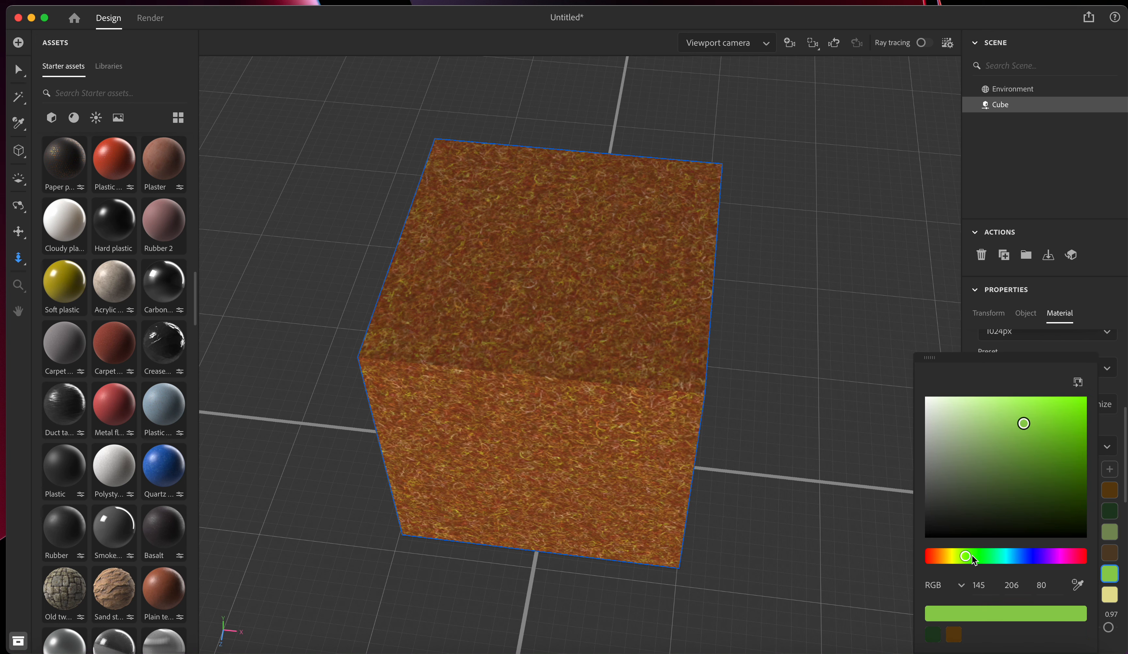
{"action": "left_click_drag", "start_coordinate": [965, 556], "coordinate": [1020, 557]}
{"action": "left_click", "coordinate": [1110, 594]}
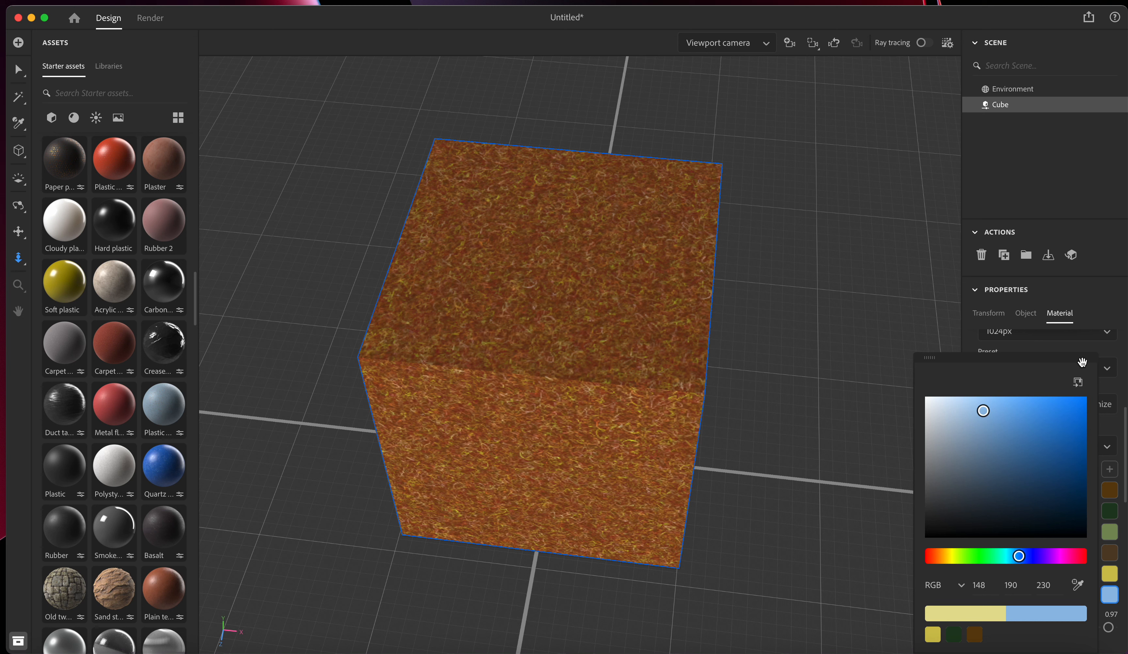
{"action": "left_click", "coordinate": [1073, 269]}
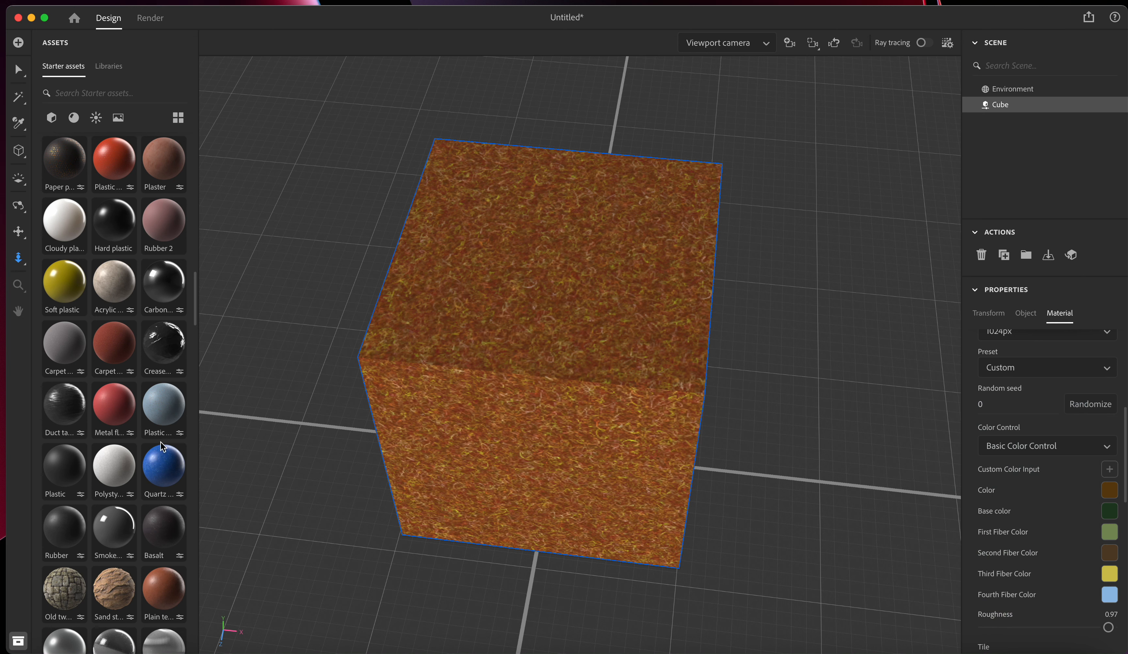
Apply the Rubber 2 material to the cube and set its base color to muted blue, RGB 112, 117, 158.
{"action": "left_click_drag", "start_coordinate": [166, 220], "coordinate": [605, 305]}
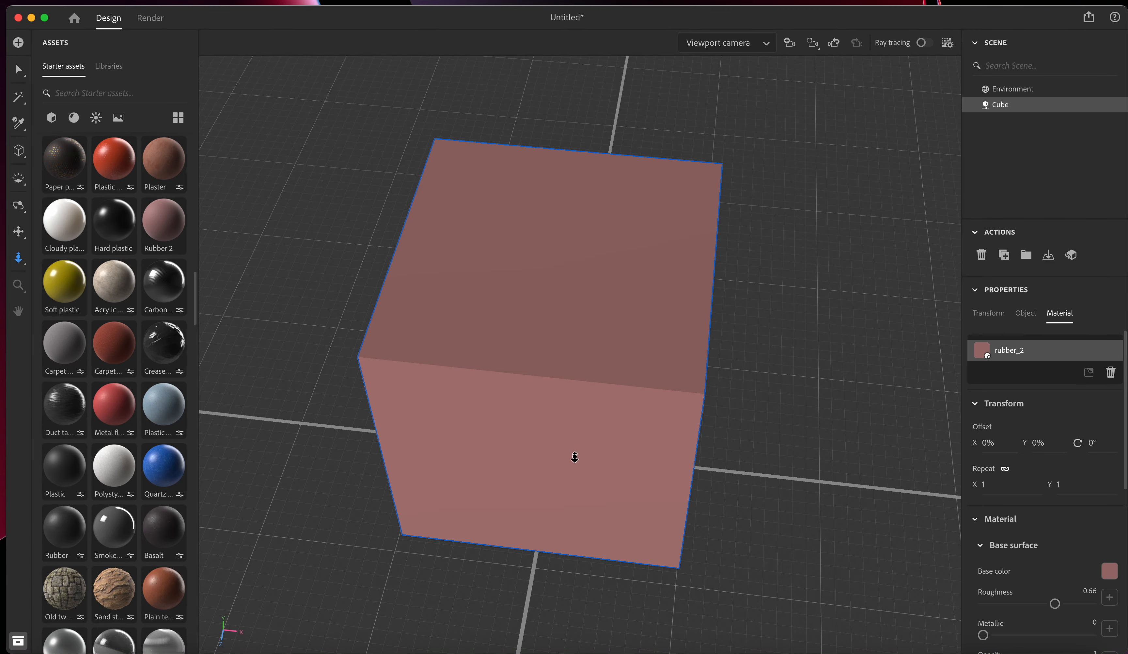
{"action": "left_click", "coordinate": [18, 205]}
{"action": "left_click_drag", "start_coordinate": [493, 447], "coordinate": [391, 313]}
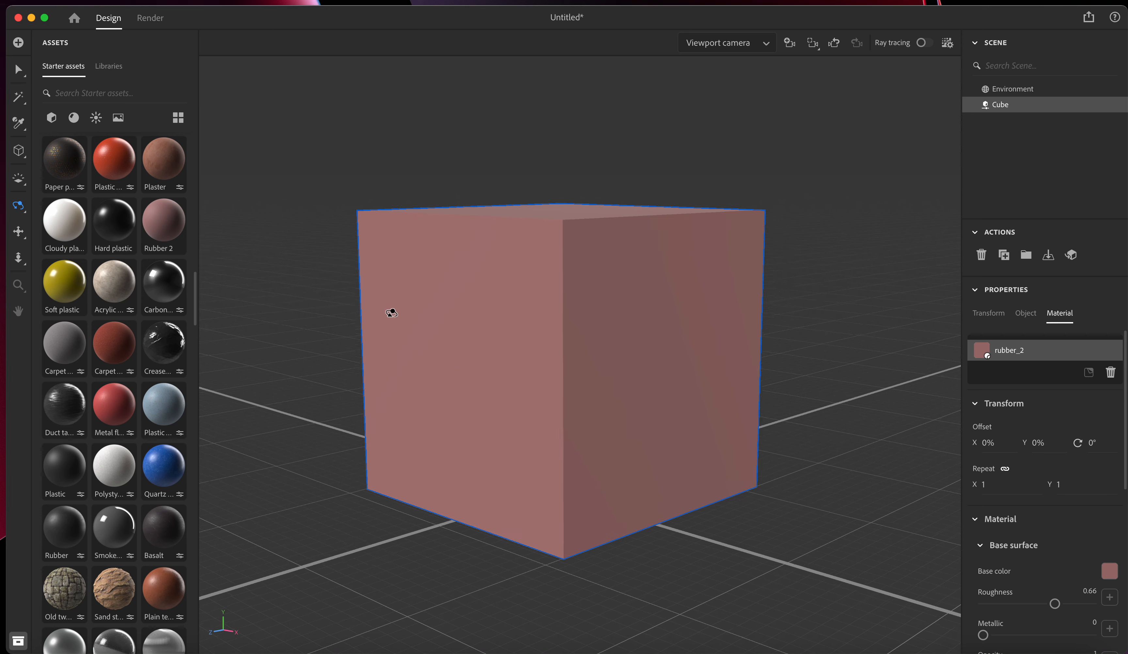
{"action": "left_click", "coordinate": [1110, 571]}
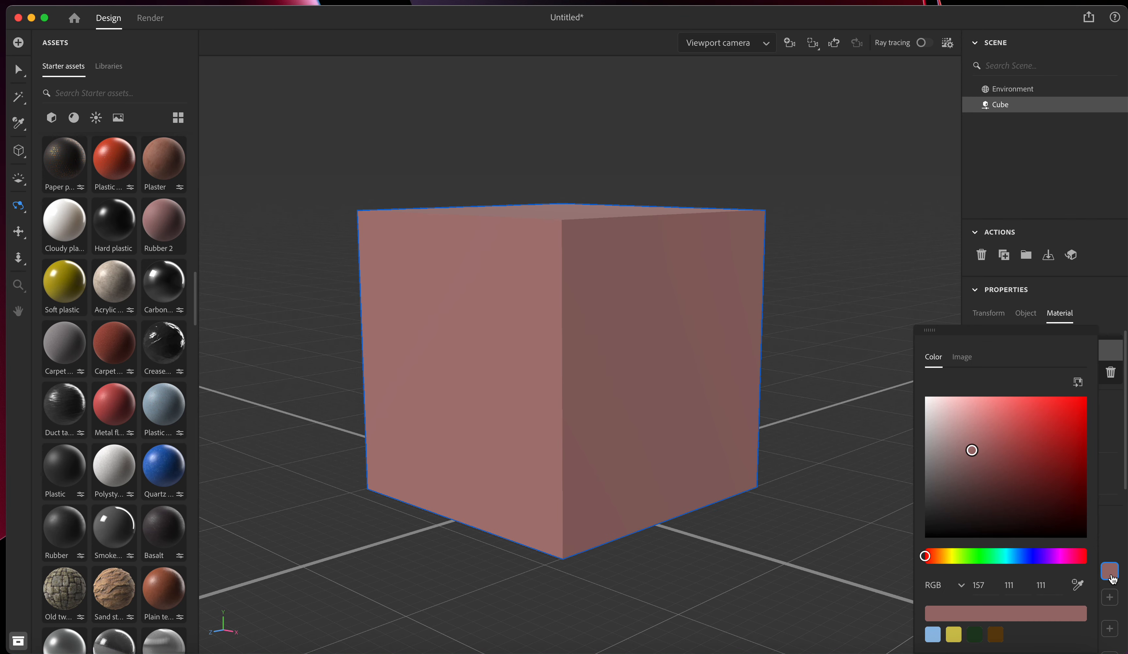
{"action": "left_click", "coordinate": [1030, 557]}
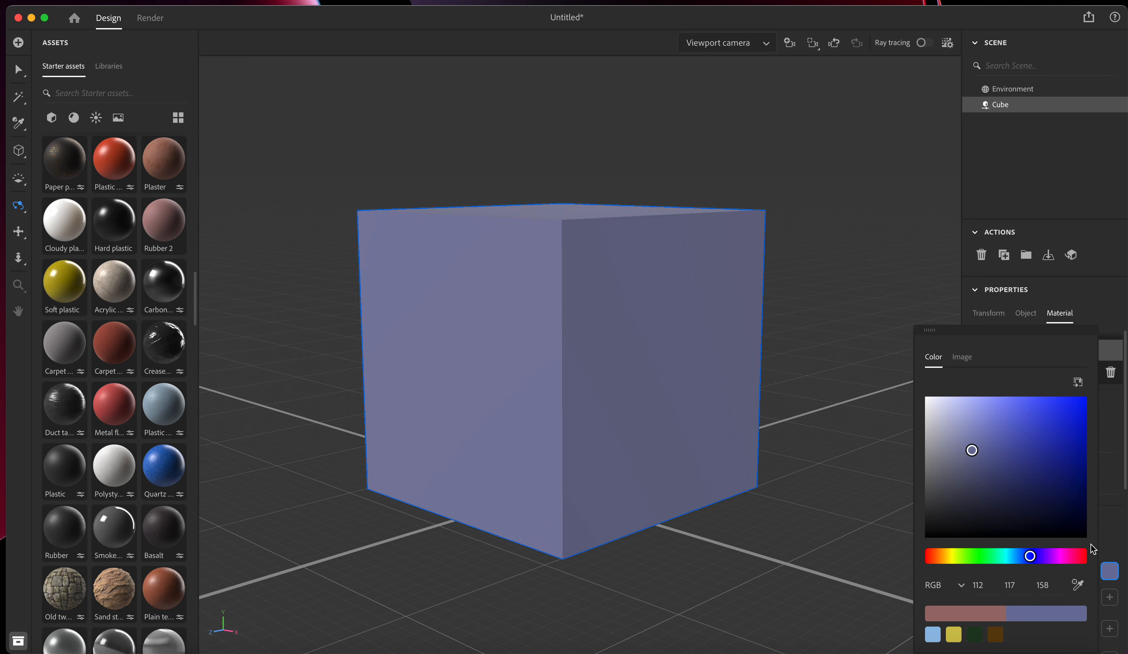
{"action": "left_click", "coordinate": [1120, 521]}
Try a roughness of 0.09 on the cube's rubber material, and raise it to 0.69.
{"action": "scroll", "coordinate": [1060, 565], "scroll_direction": "down", "scroll_amount": 3}
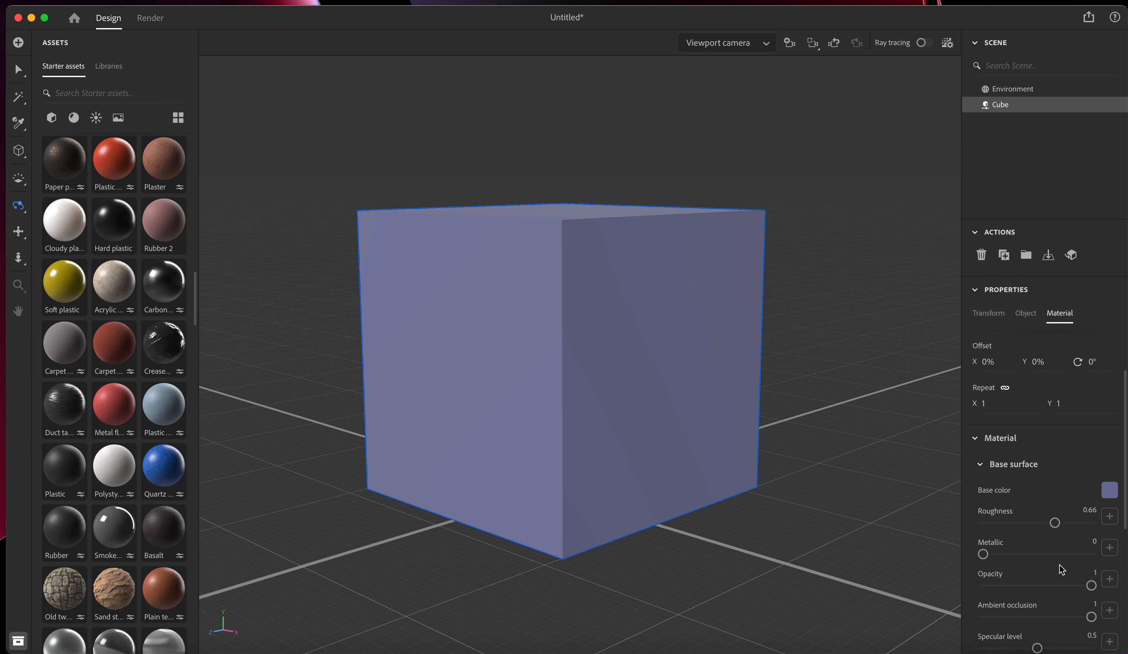
{"action": "left_click_drag", "start_coordinate": [1055, 507], "coordinate": [992, 507]}
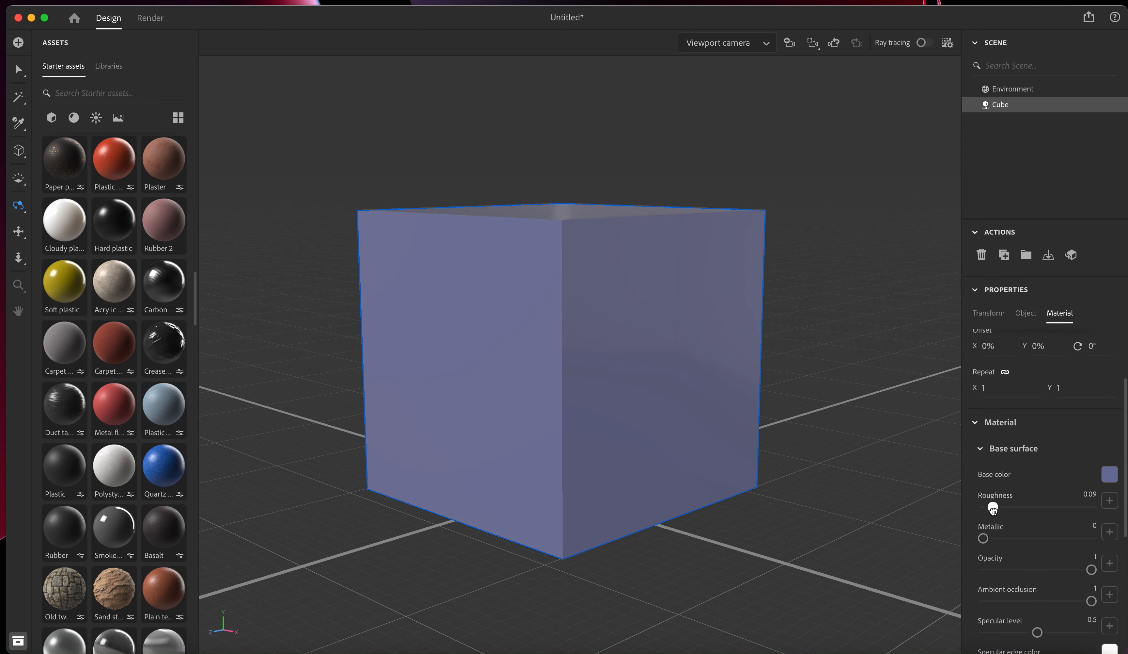
{"action": "scroll", "coordinate": [744, 437], "scroll_direction": "up", "scroll_amount": 3}
{"action": "scroll", "coordinate": [744, 437], "scroll_direction": "down", "scroll_amount": 2}
{"action": "left_click_drag", "start_coordinate": [743, 433], "coordinate": [748, 462]}
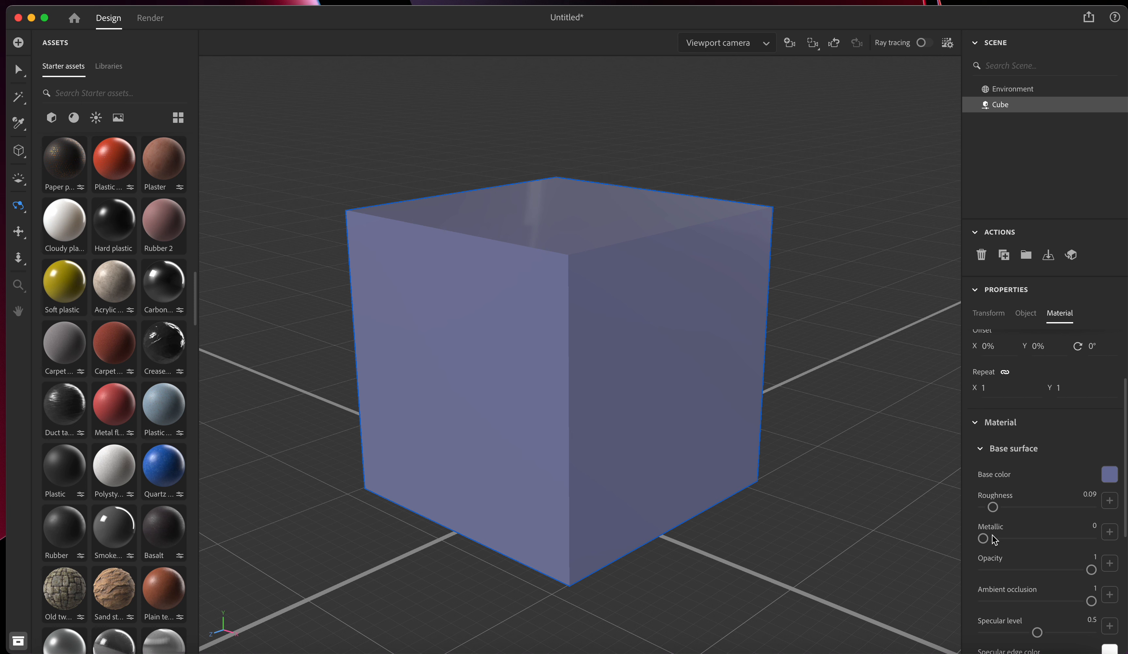
{"action": "left_click_drag", "start_coordinate": [992, 507], "coordinate": [984, 507]}
{"action": "left_click_drag", "start_coordinate": [983, 506], "coordinate": [1059, 507]}
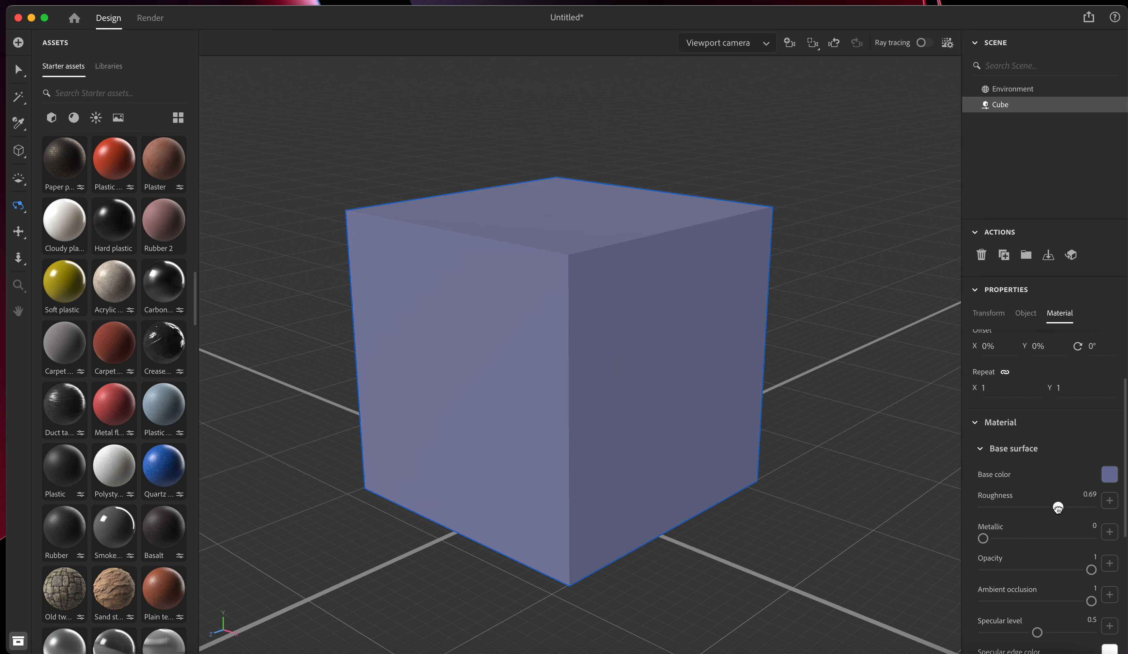
Try the rubber at metallic 1 with roughness 0, and change it to metallic 0.45 with roughness 0.86.
{"action": "left_click_drag", "start_coordinate": [984, 538], "coordinate": [1126, 528]}
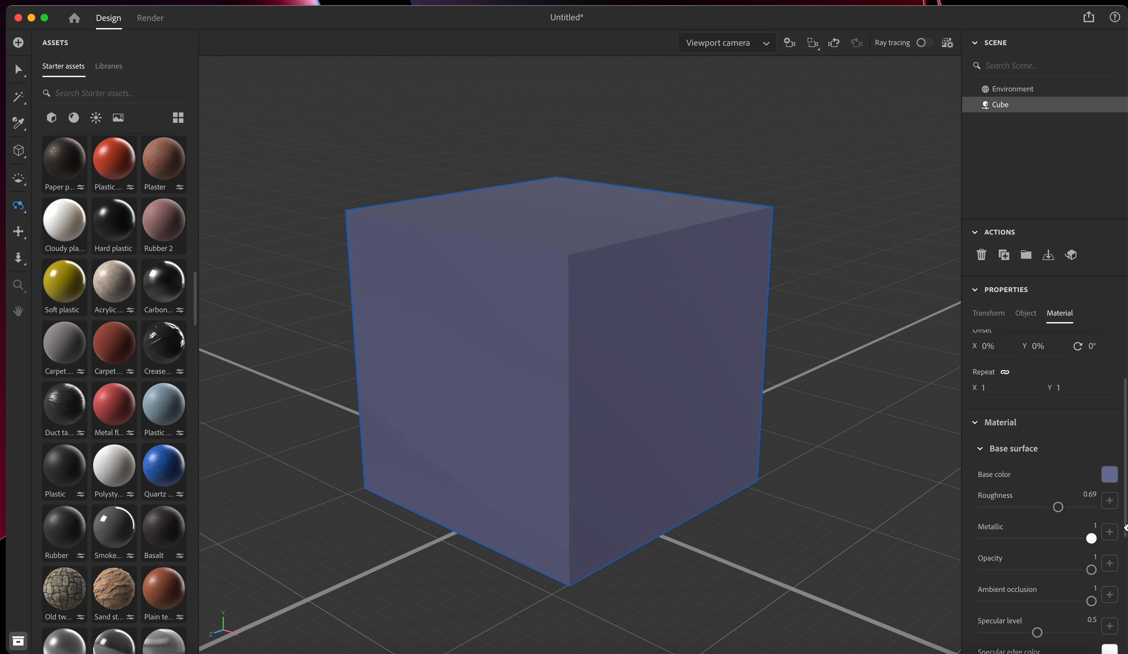
{"action": "left_click_drag", "start_coordinate": [1058, 506], "coordinate": [983, 506]}
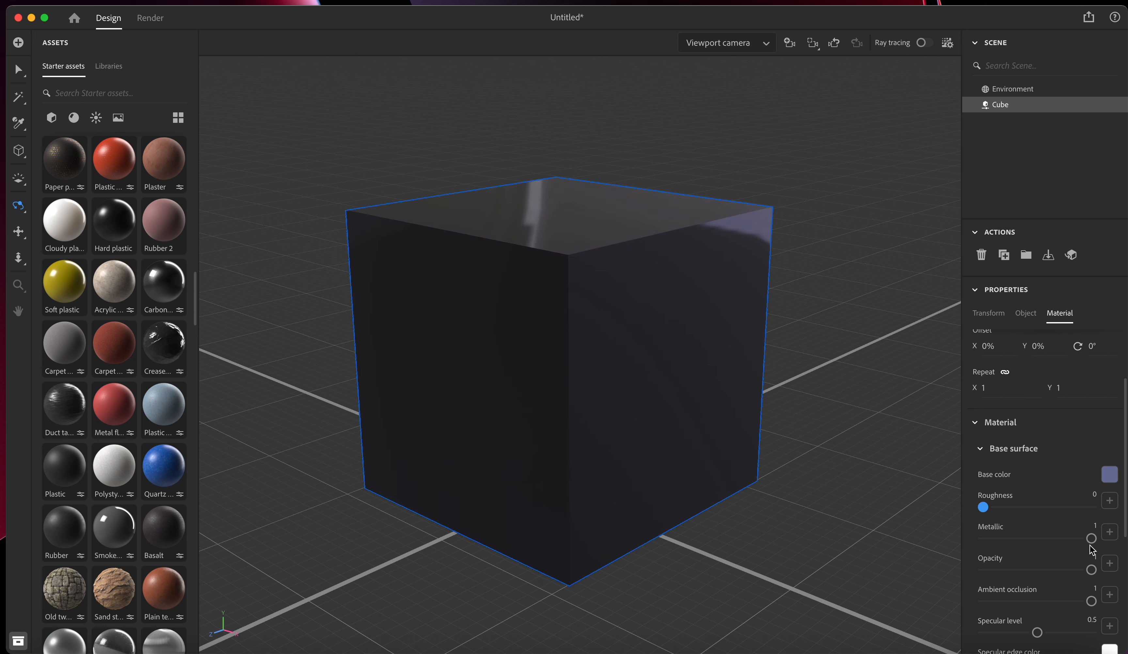
{"action": "left_click_drag", "start_coordinate": [1092, 539], "coordinate": [1033, 547]}
{"action": "left_click_drag", "start_coordinate": [984, 507], "coordinate": [1077, 508]}
Set the rubber material's specular level to 0.77, roughness to 0.23 and metallic to 0.54.
{"action": "scroll", "coordinate": [1038, 607], "scroll_direction": "down", "scroll_amount": 3}
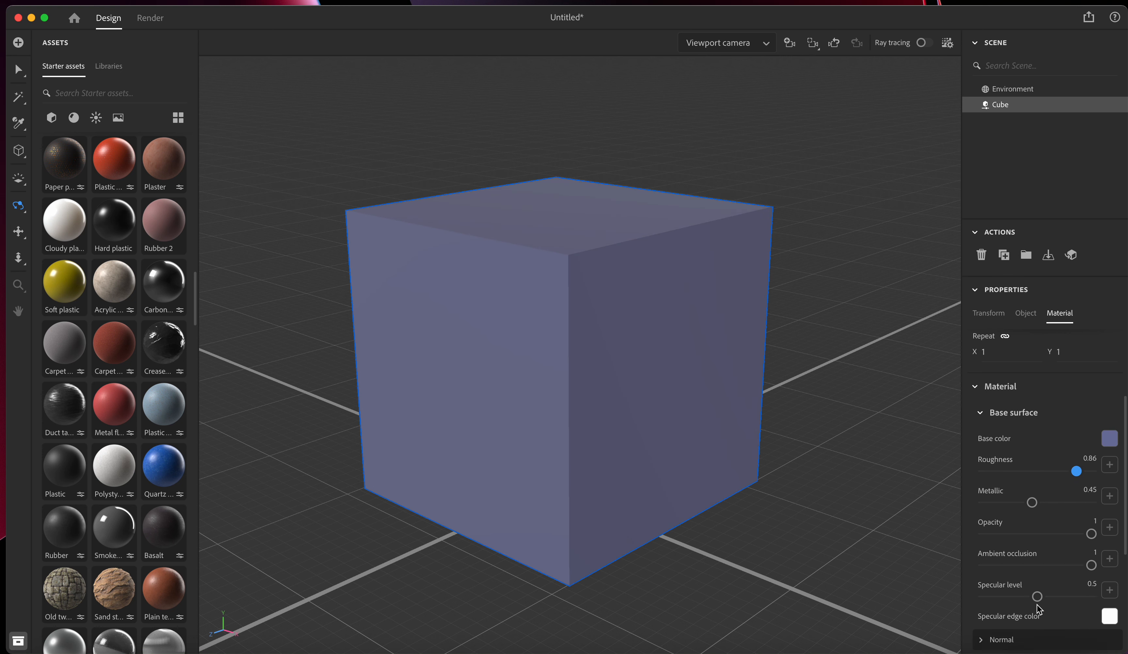
{"action": "left_click_drag", "start_coordinate": [1038, 553], "coordinate": [1067, 553]}
{"action": "left_click_drag", "start_coordinate": [1077, 427], "coordinate": [1009, 427]}
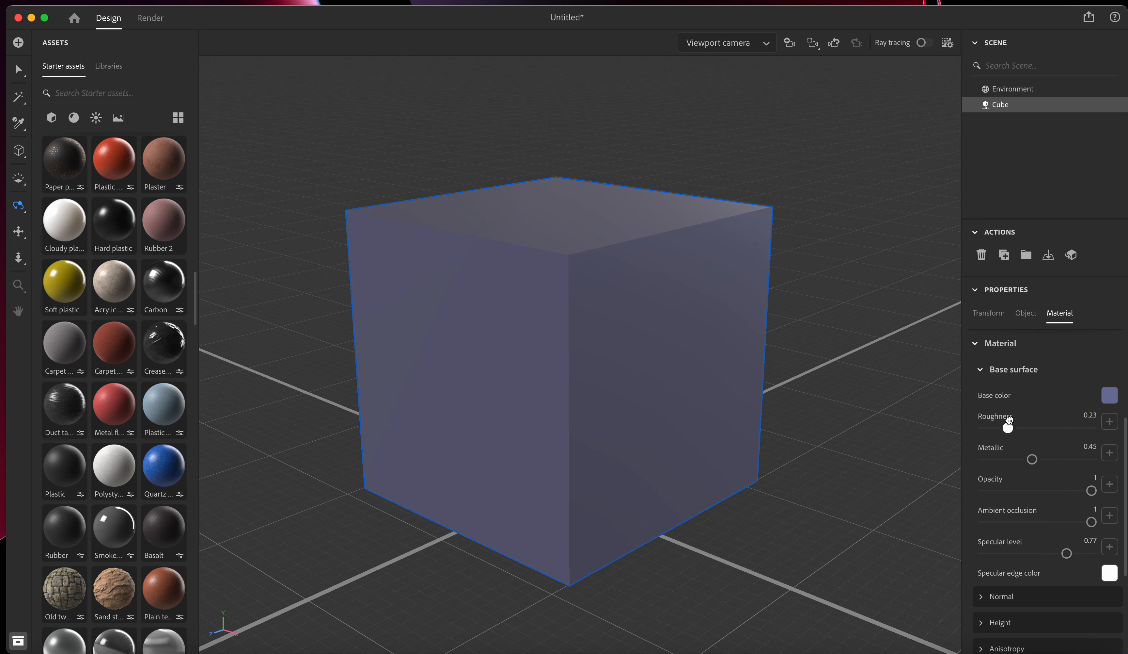
{"action": "mouse_move", "coordinate": [1032, 459]}
{"action": "left_mouse_down"}
{"action": "mouse_move", "coordinate": [1003, 461]}
{"action": "mouse_move", "coordinate": [1059, 460]}
{"action": "mouse_move", "coordinate": [1042, 471]}
{"action": "left_mouse_up"}
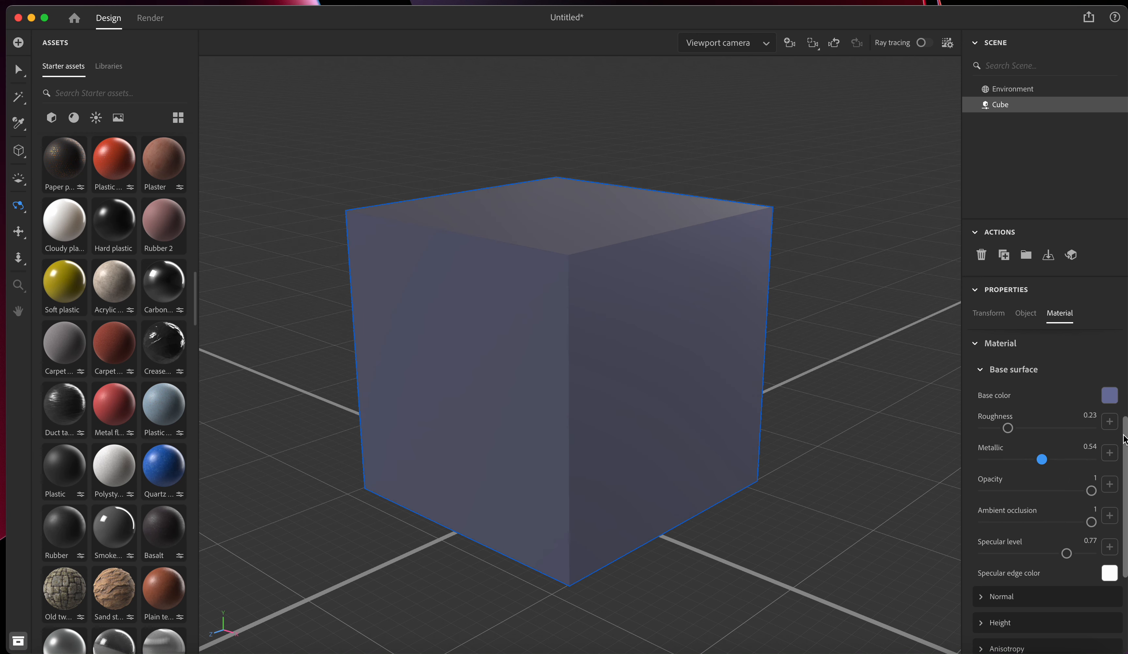
{"action": "scroll", "coordinate": [1030, 513], "scroll_direction": "down", "scroll_amount": 3}
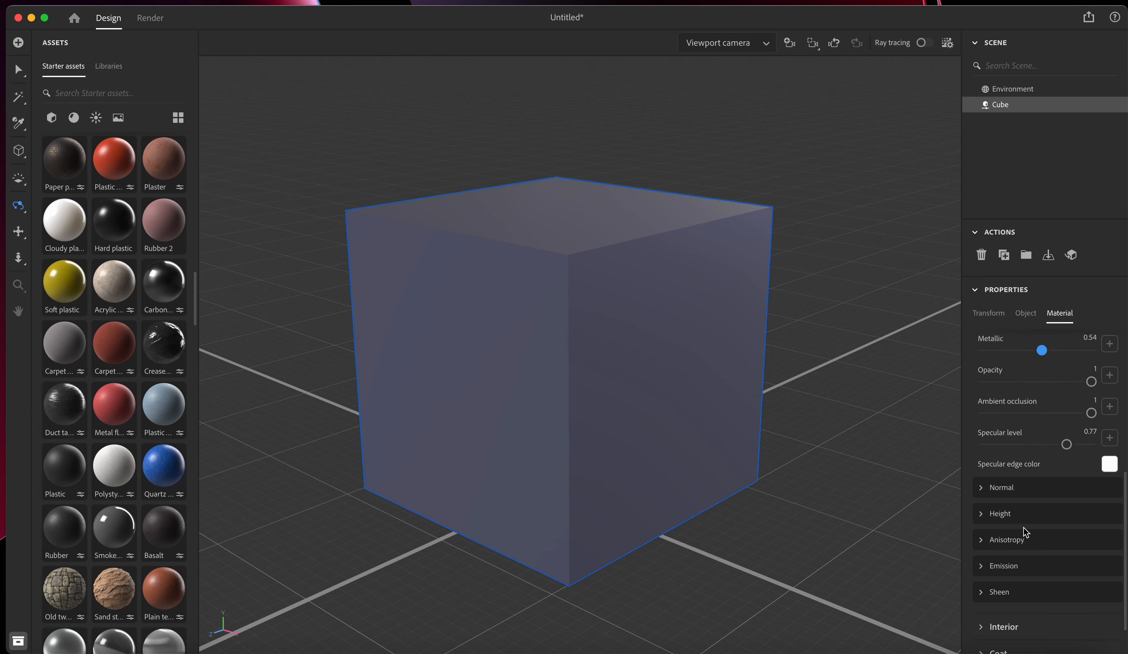
{"action": "scroll", "coordinate": [1024, 527], "scroll_direction": "down", "scroll_amount": 1}
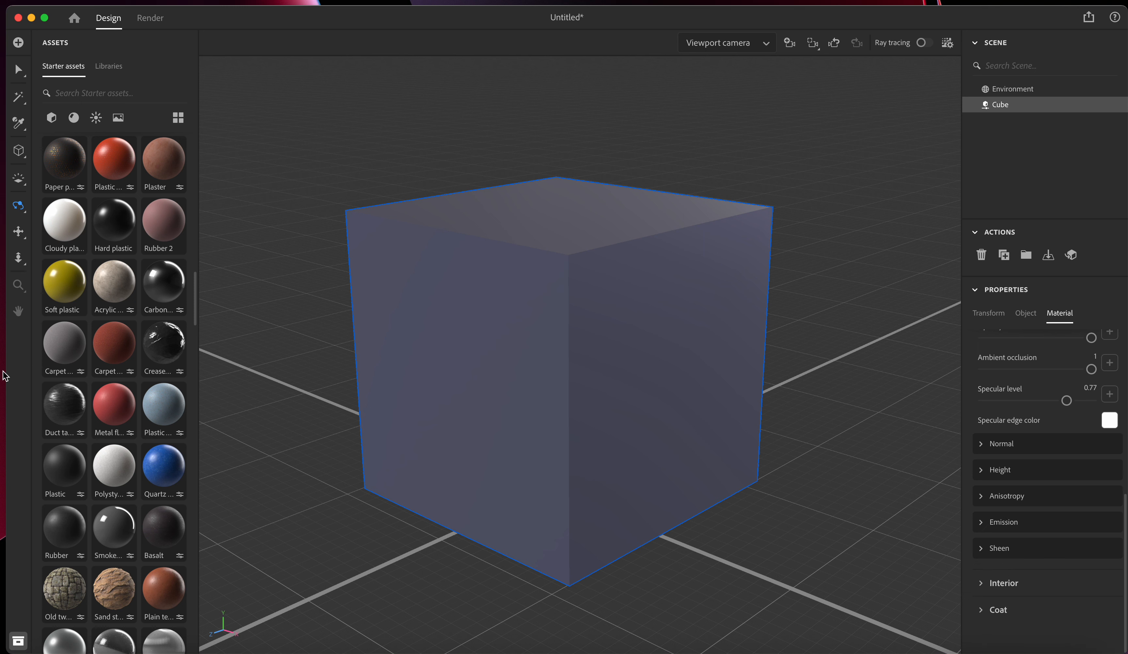
Apply the Carpet Basket Knit material to the cube and set its Primary Color to beige, RGB 196, 190, 159.
{"action": "left_click_drag", "start_coordinate": [56, 344], "coordinate": [477, 330]}
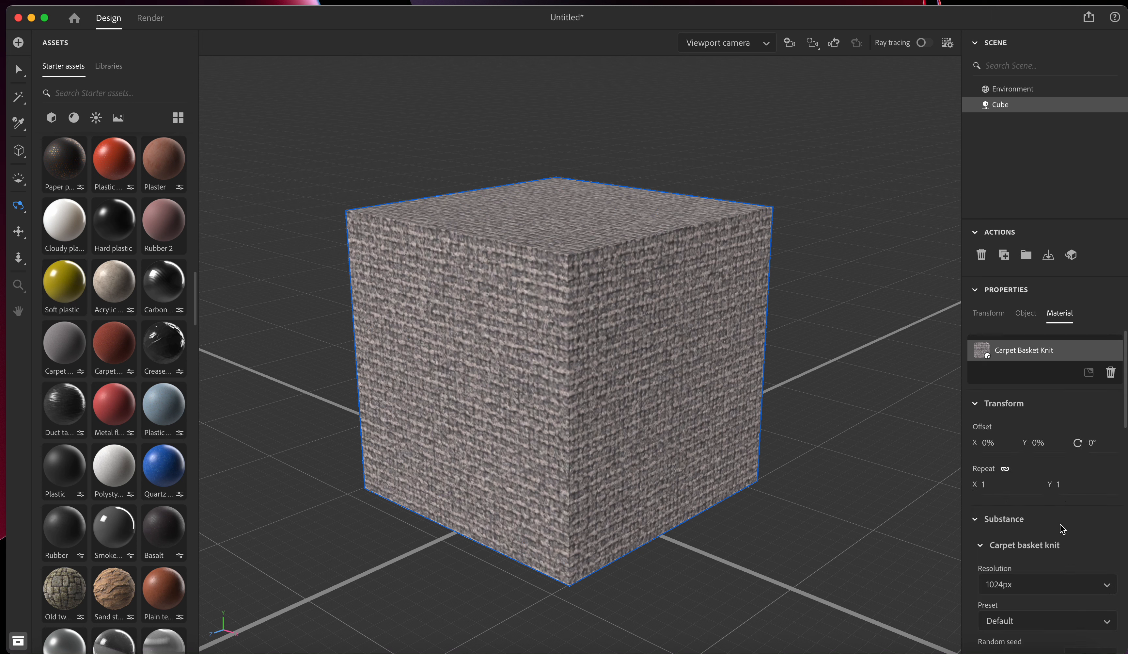
{"action": "scroll", "coordinate": [1028, 559], "scroll_direction": "down", "scroll_amount": 5}
{"action": "left_click", "coordinate": [1116, 523]}
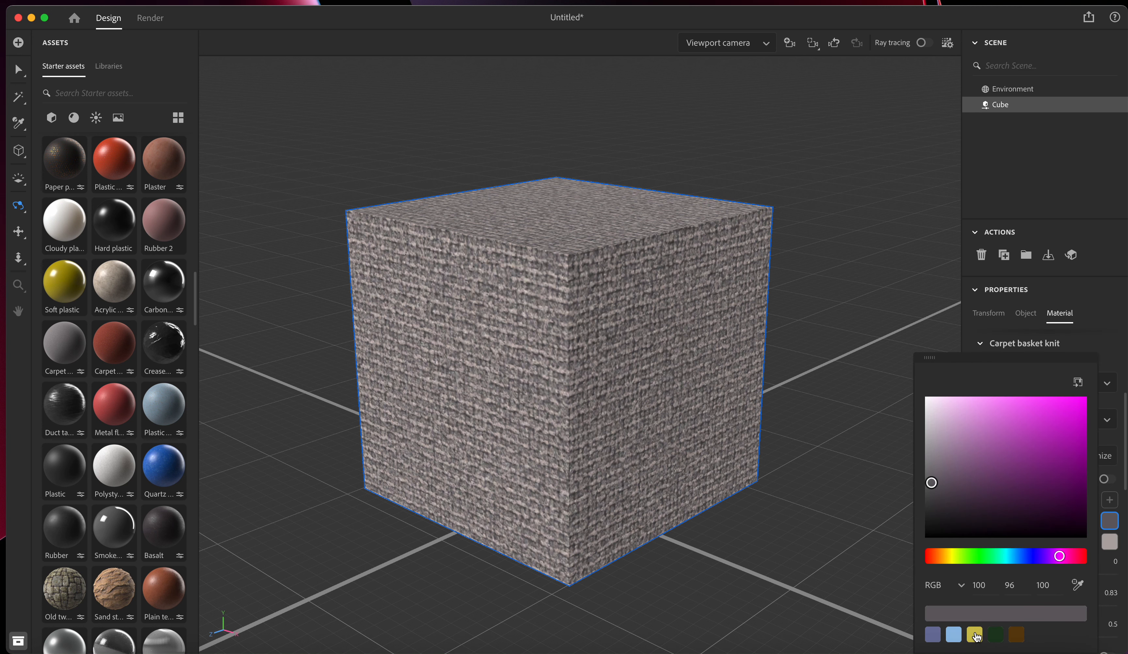
{"action": "left_click", "coordinate": [948, 557]}
{"action": "mouse_move", "coordinate": [952, 436]}
{"action": "left_mouse_down"}
{"action": "mouse_move", "coordinate": [959, 400]}
{"action": "mouse_move", "coordinate": [956, 429]}
{"action": "left_mouse_up"}
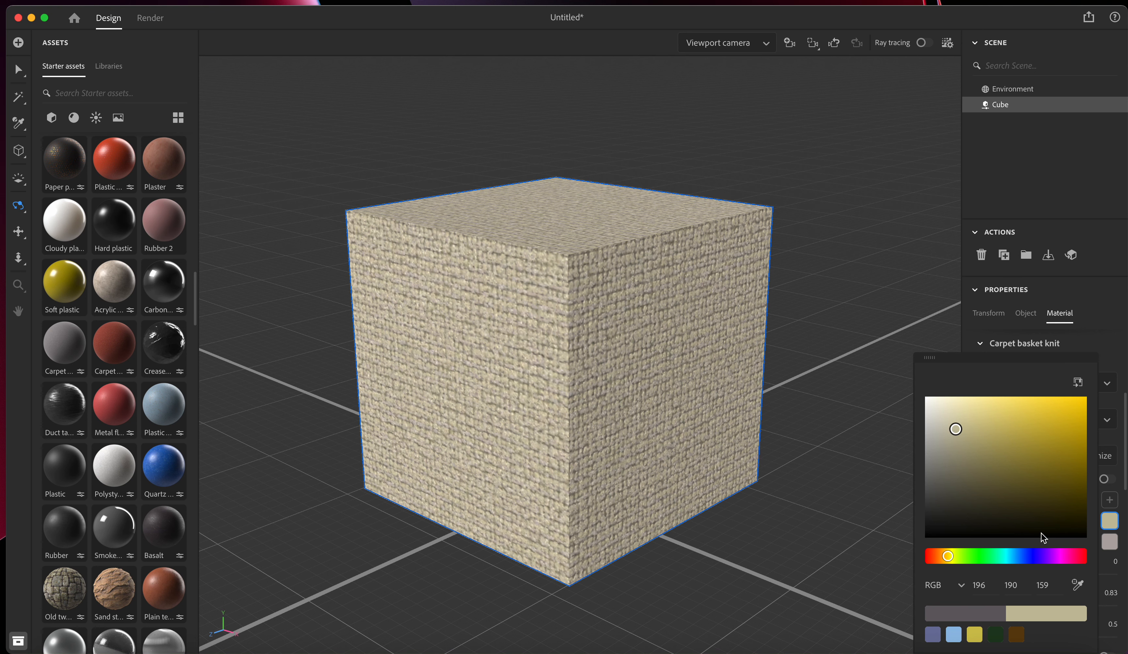
Set the basket knit carpet's Secondary Color to reddish brown, RGB 99, 70, 59.
{"action": "left_click", "coordinate": [1112, 544]}
{"action": "left_click_drag", "start_coordinate": [959, 460], "coordinate": [990, 483]}
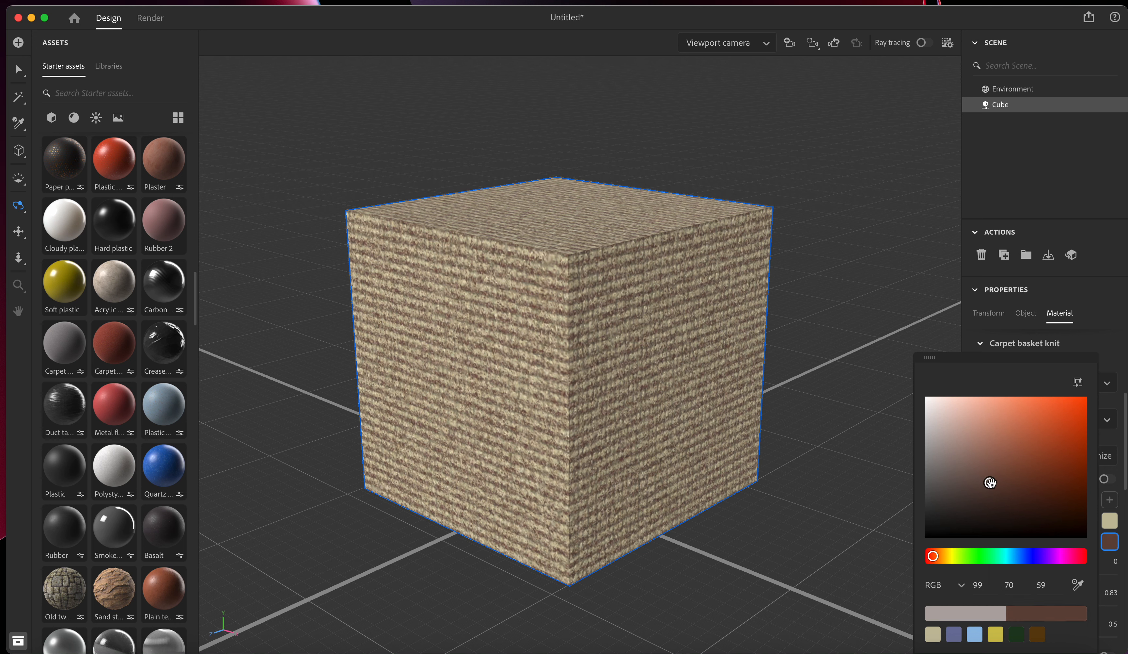
{"action": "left_click", "coordinate": [1112, 329]}
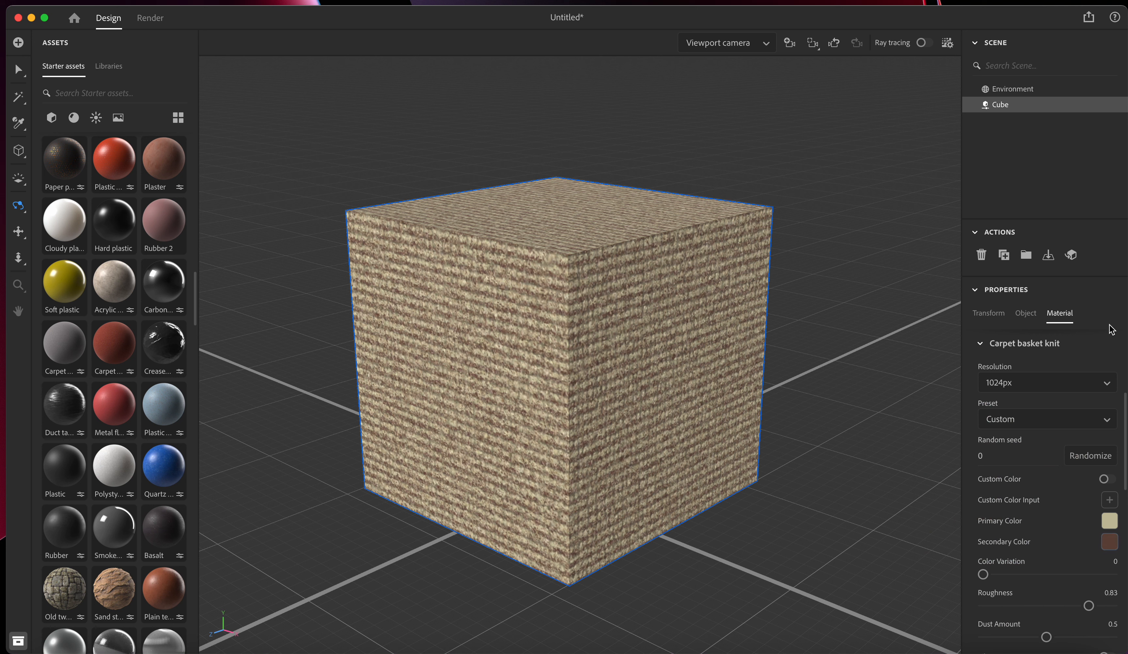
Apply the Chipboard material to the cube and set its color to a duller orange-brown, RGB 191, 145, 101.
{"action": "scroll", "coordinate": [108, 372], "scroll_direction": "down", "scroll_amount": 5}
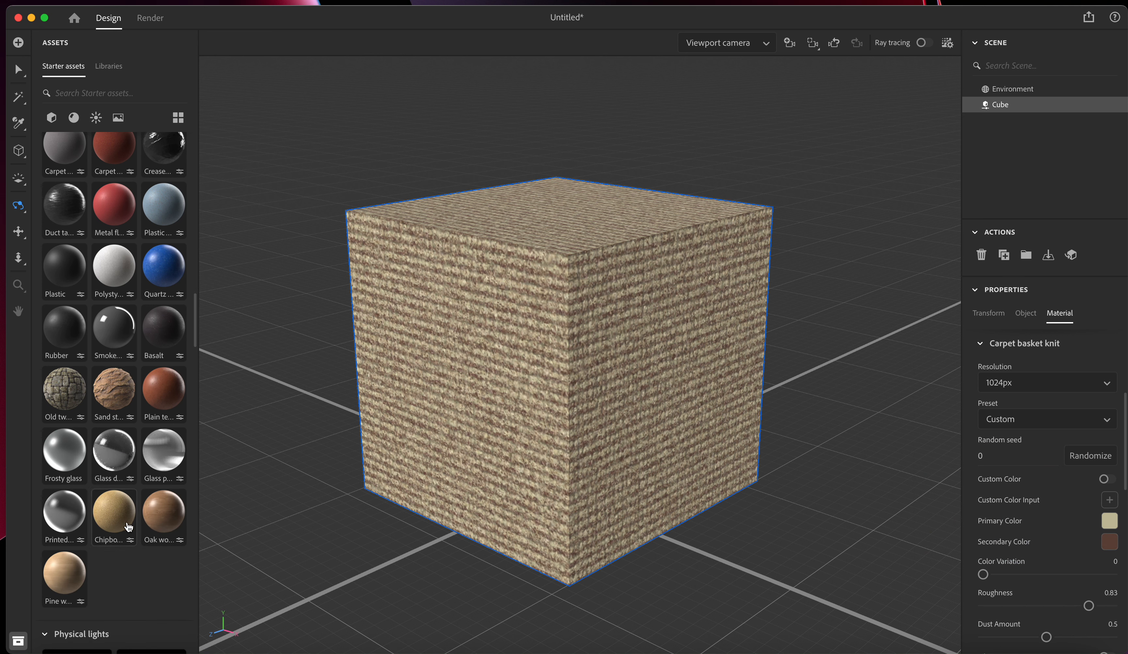
{"action": "left_click_drag", "start_coordinate": [115, 509], "coordinate": [512, 378]}
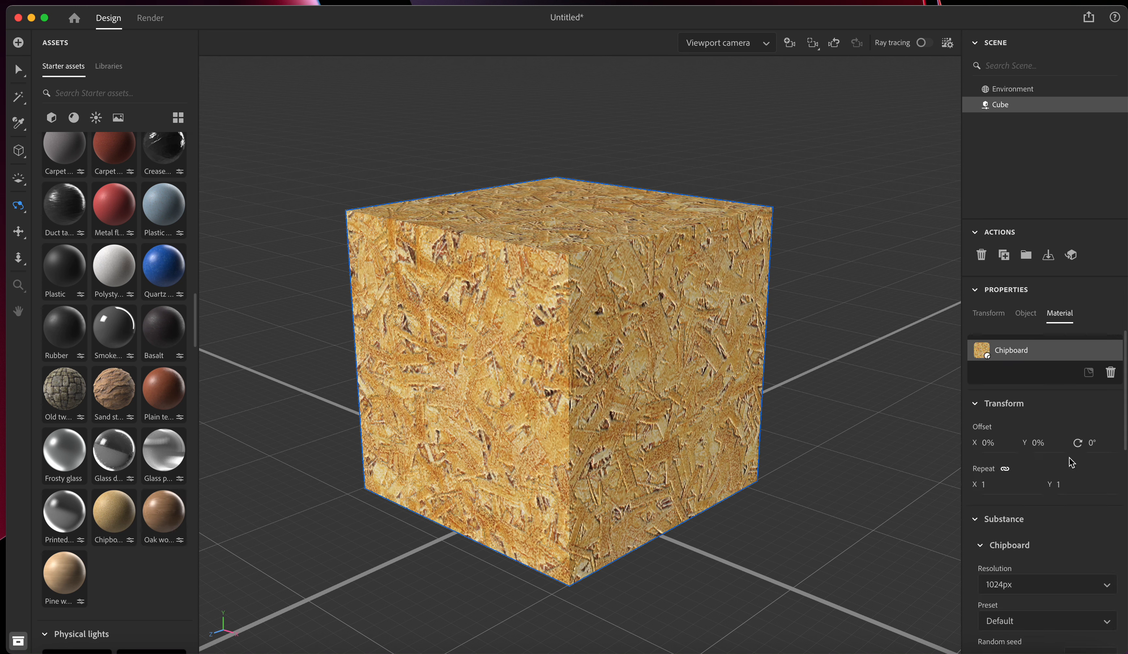
{"action": "scroll", "coordinate": [1052, 563], "scroll_direction": "down", "scroll_amount": 5}
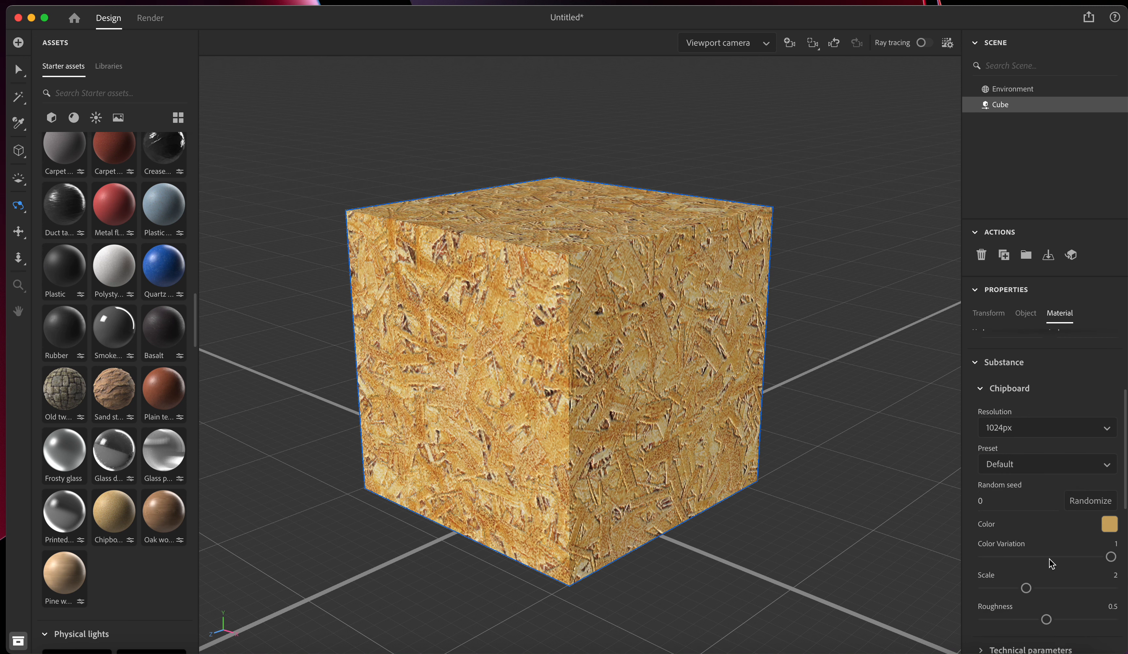
{"action": "left_click", "coordinate": [1110, 524]}
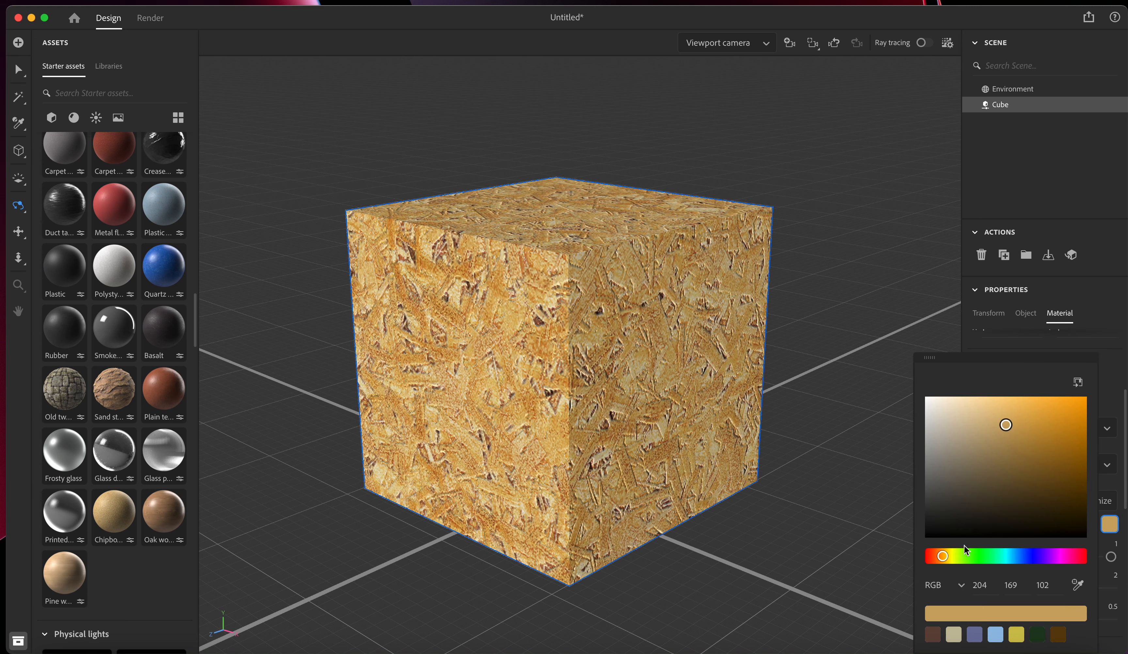
{"action": "left_click_drag", "start_coordinate": [943, 559], "coordinate": [938, 559]}
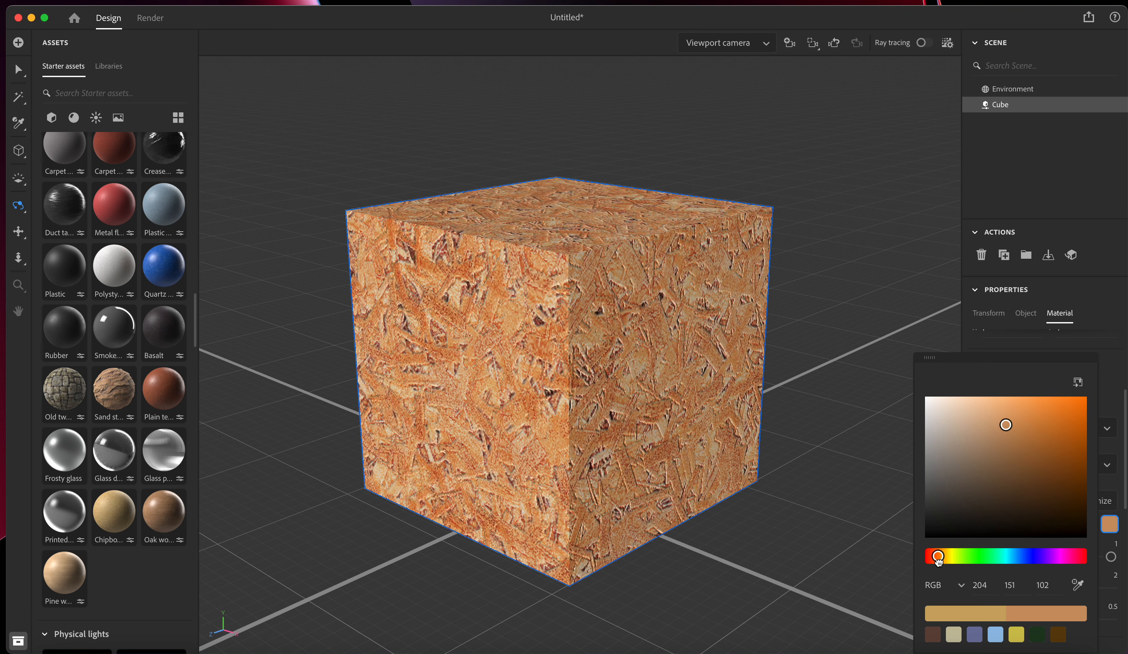
{"action": "mouse_move", "coordinate": [1006, 424]}
{"action": "left_mouse_down"}
{"action": "mouse_move", "coordinate": [991, 409]}
{"action": "mouse_move", "coordinate": [1010, 444]}
{"action": "mouse_move", "coordinate": [1001, 432]}
{"action": "left_mouse_up"}
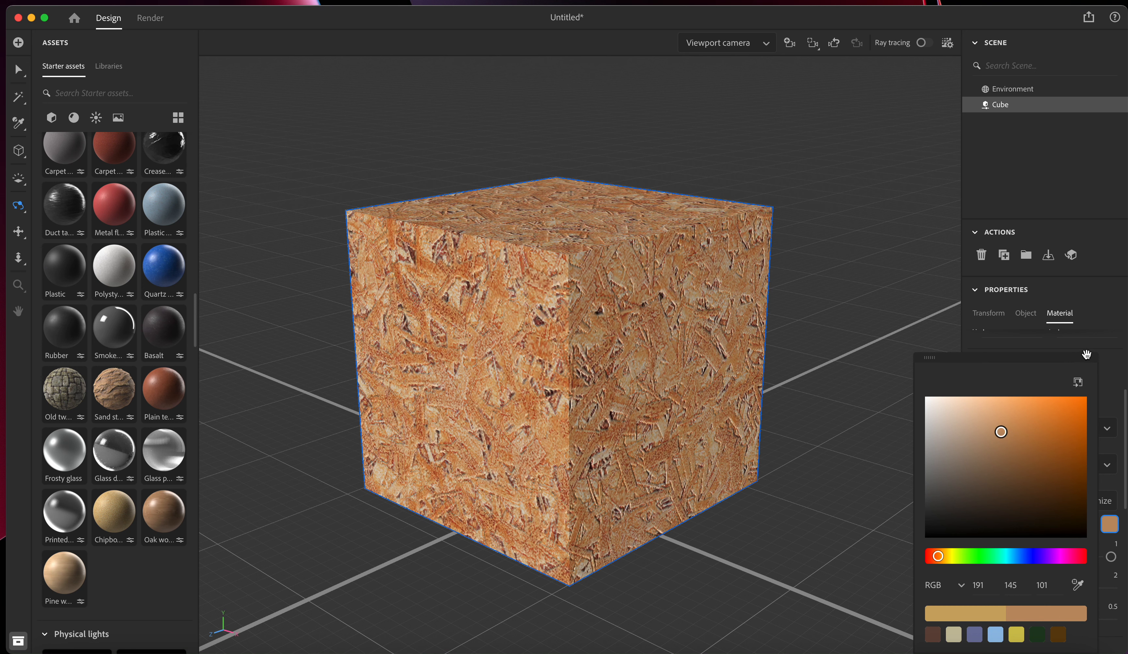
{"action": "left_click", "coordinate": [1108, 353]}
Apply the Glass Drops material to the cube from the starter materials.
{"action": "left_click_drag", "start_coordinate": [112, 449], "coordinate": [545, 384]}
{"action": "left_click_drag", "start_coordinate": [165, 458], "coordinate": [528, 365]}
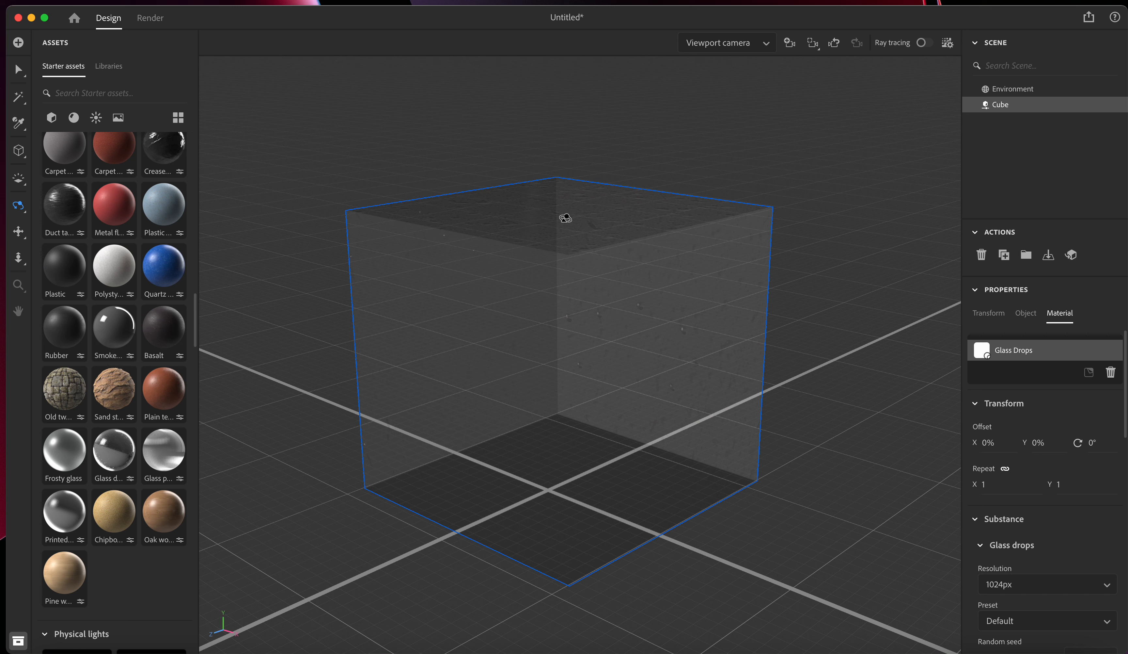
{"action": "scroll", "coordinate": [127, 396], "scroll_direction": "up", "scroll_amount": 5}
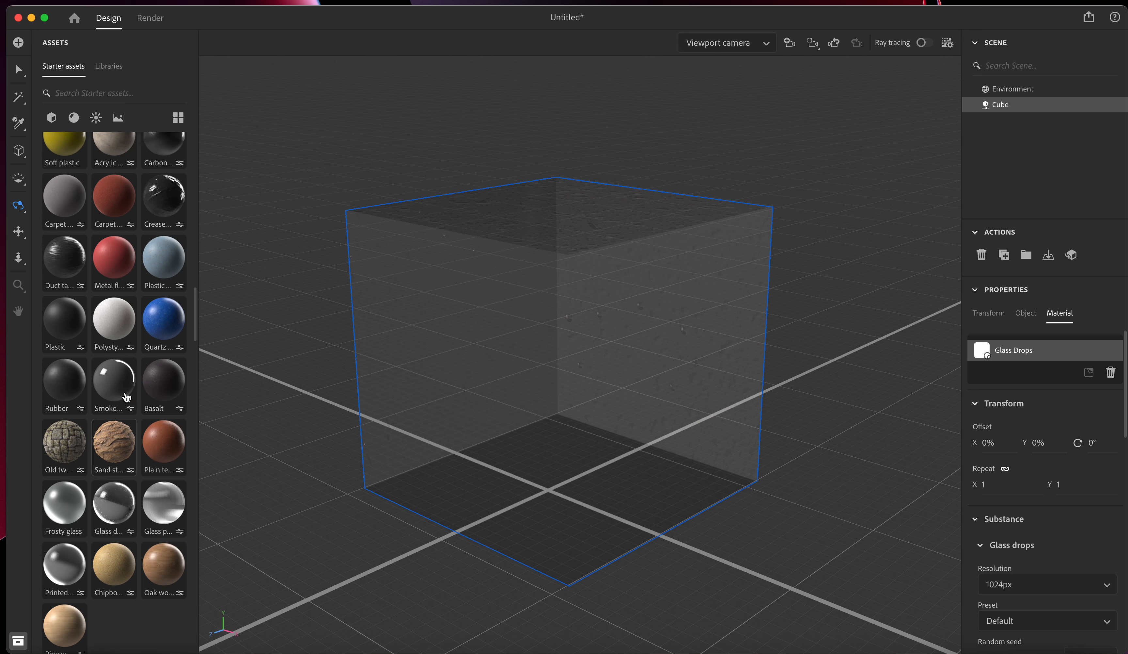
Apply the Duct Tape material to the cube and replace it with the Paper Pattern material.
{"action": "left_click_drag", "start_coordinate": [68, 387], "coordinate": [622, 275]}
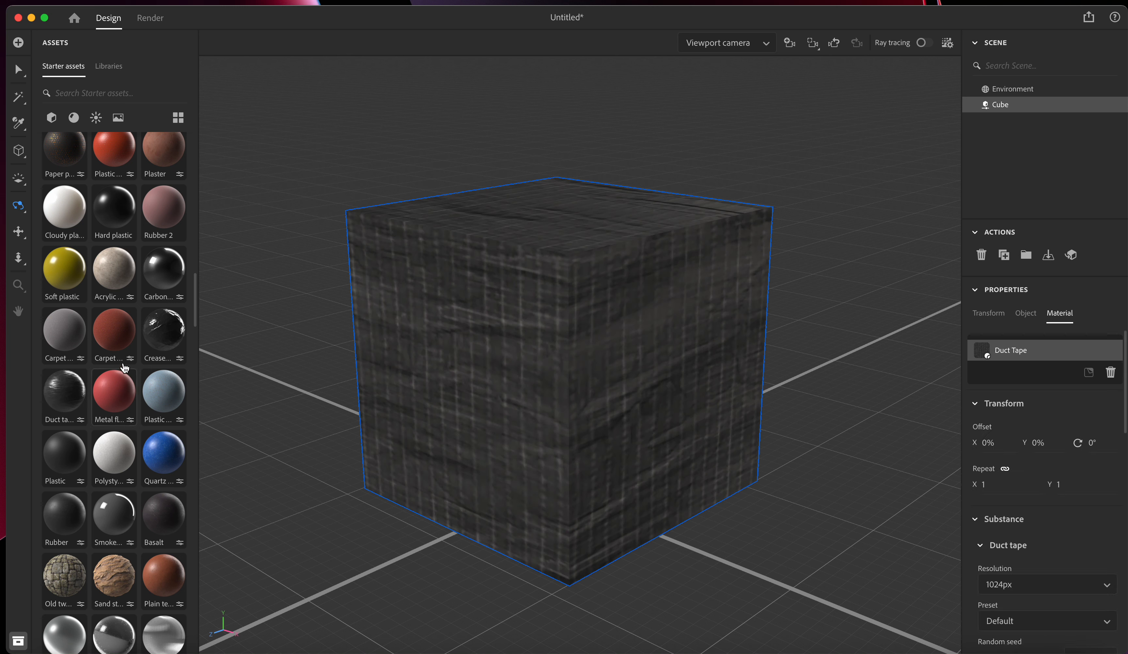
{"action": "scroll", "coordinate": [95, 288], "scroll_direction": "up", "scroll_amount": 3}
{"action": "scroll", "coordinate": [95, 288], "scroll_direction": "up", "scroll_amount": 4}
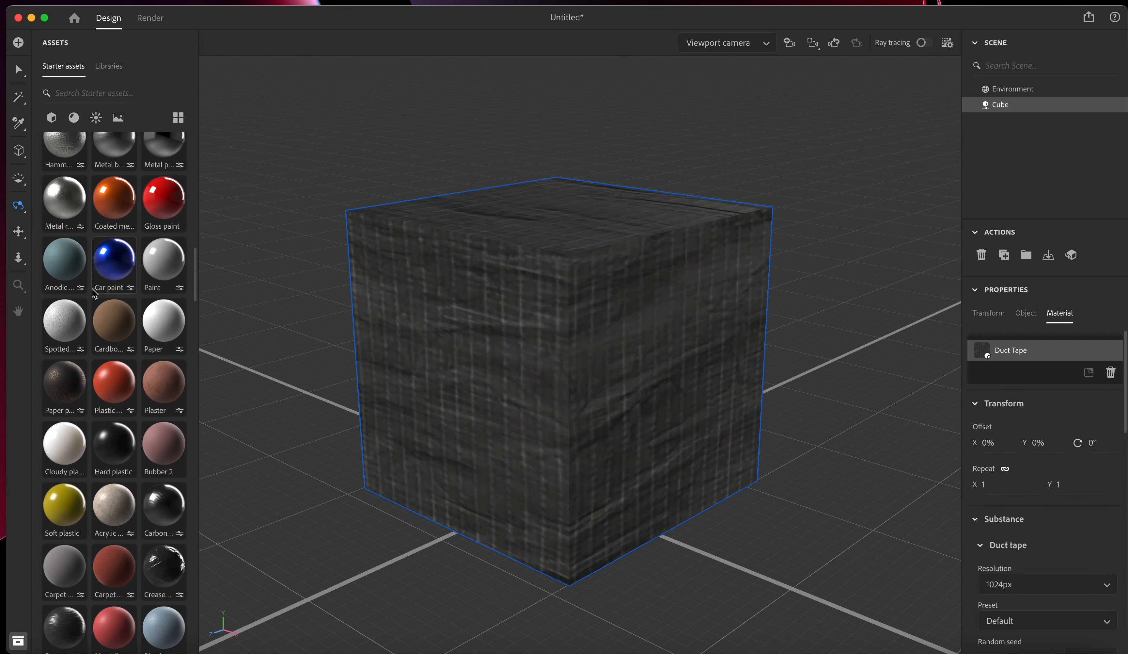
{"action": "left_click_drag", "start_coordinate": [65, 384], "coordinate": [572, 316]}
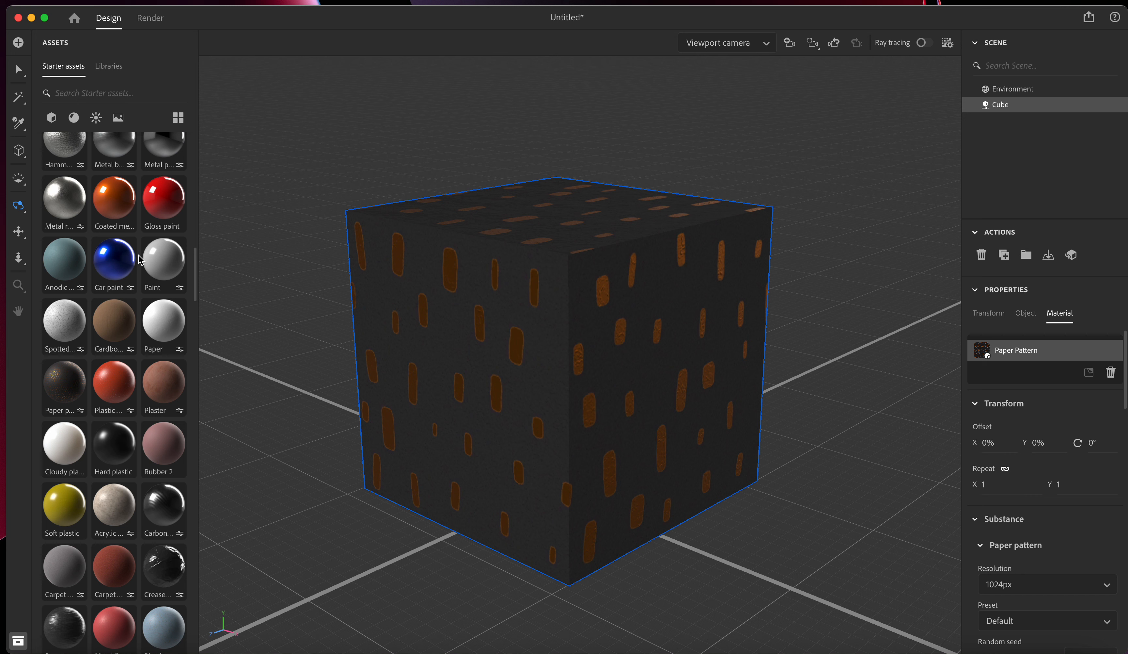
Apply the Car Paint material to the cube and replace it with the Metal Polished material.
{"action": "left_click_drag", "start_coordinate": [119, 266], "coordinate": [1001, 105]}
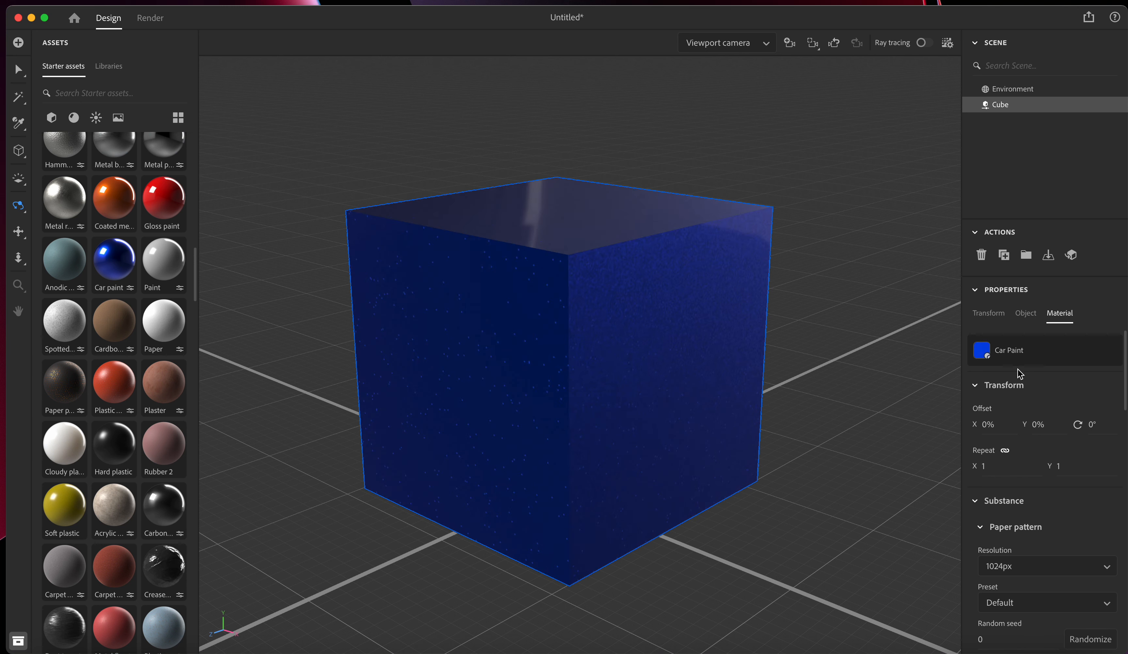
{"action": "mouse_move", "coordinate": [1116, 107]}
{"action": "scroll", "coordinate": [110, 341], "scroll_direction": "down", "scroll_amount": 1}
{"action": "scroll", "coordinate": [110, 341], "scroll_direction": "up", "scroll_amount": 5}
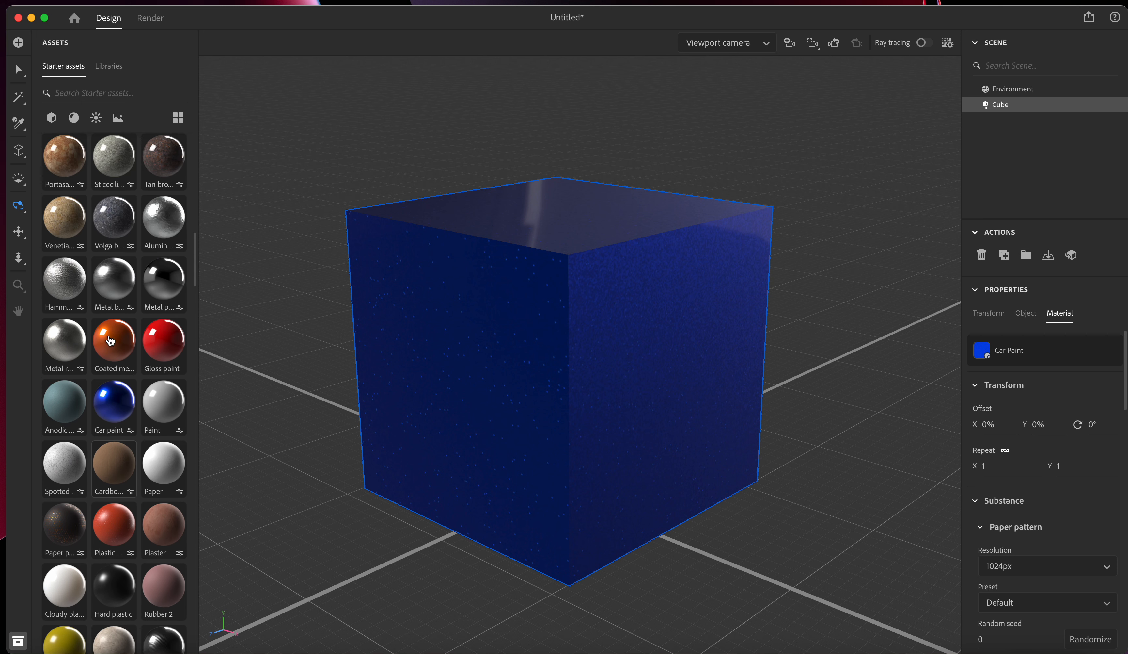
{"action": "mouse_move", "coordinate": [152, 294]}
{"action": "left_mouse_down"}
{"action": "mouse_move", "coordinate": [171, 274]}
{"action": "mouse_move", "coordinate": [536, 323]}
{"action": "left_mouse_up"}
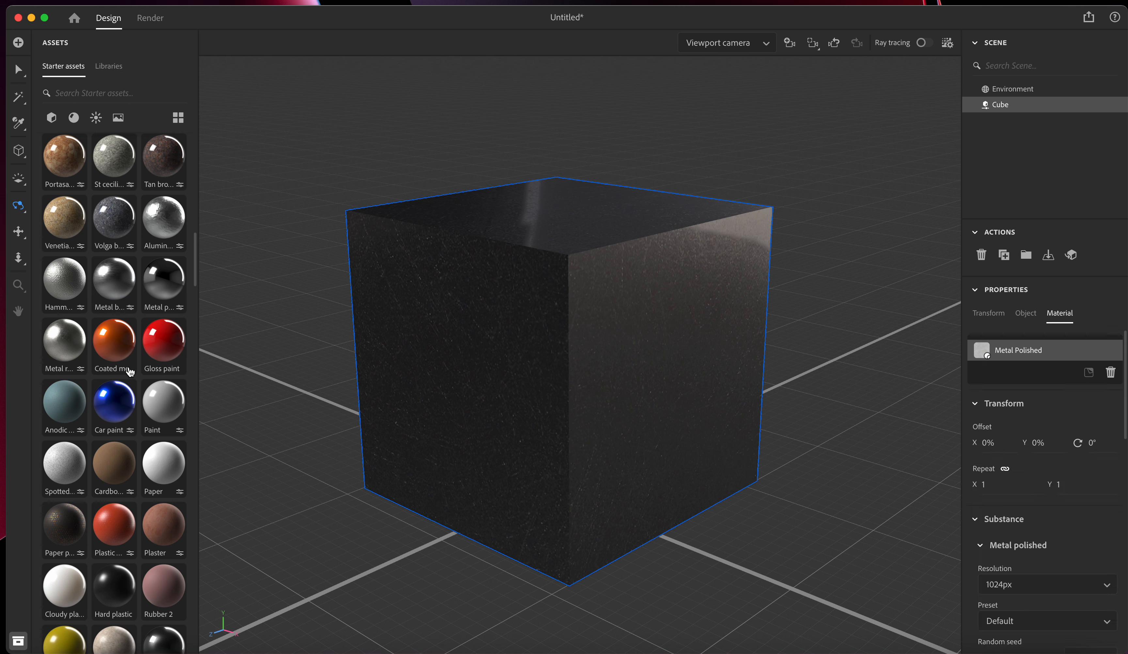
Apply the Metal Brushed material to the cube and replace it with the Beer liquid material.
{"action": "mouse_move", "coordinate": [109, 297]}
{"action": "left_mouse_down"}
{"action": "mouse_move", "coordinate": [395, 374]}
{"action": "mouse_move", "coordinate": [458, 368]}
{"action": "left_mouse_up"}
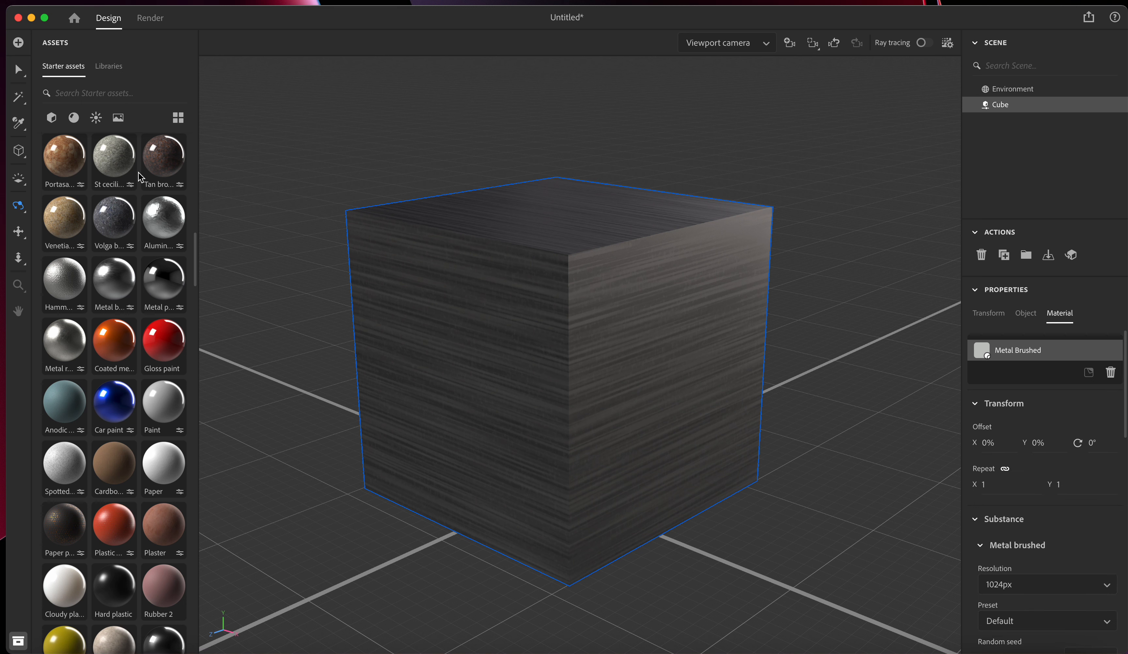
{"action": "scroll", "coordinate": [137, 175], "scroll_direction": "up", "scroll_amount": 5}
{"action": "left_click_drag", "start_coordinate": [117, 235], "coordinate": [515, 368]}
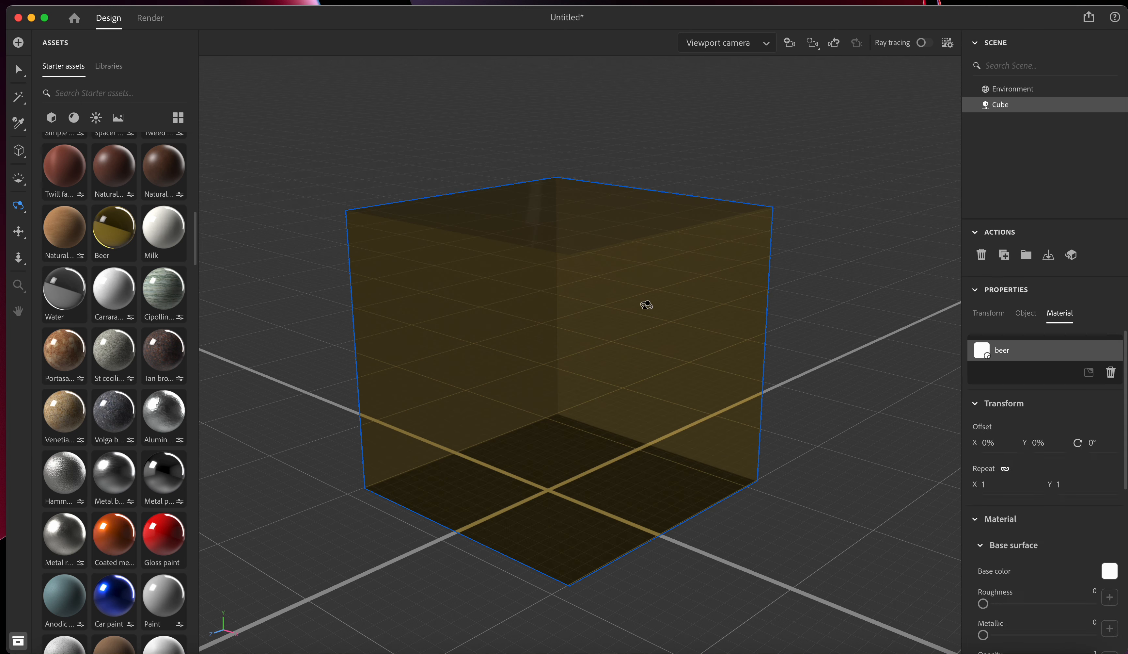
Apply the Cipollino Marble material to the cube and view it closer up.
{"action": "scroll", "coordinate": [164, 314], "scroll_direction": "up", "scroll_amount": 3}
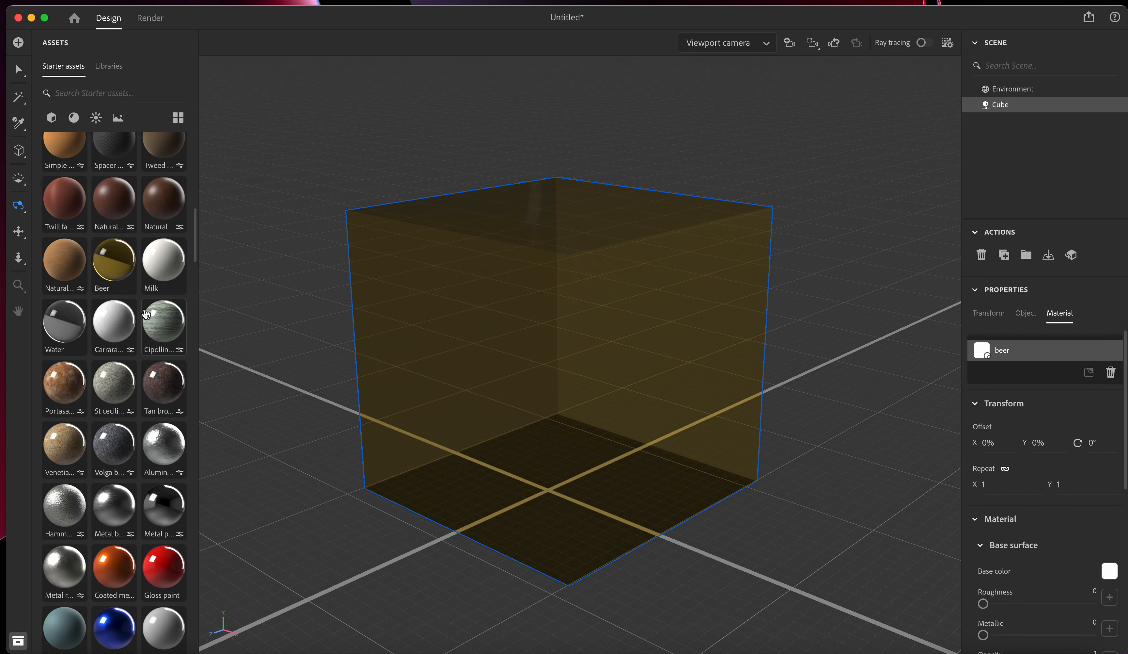
{"action": "left_click_drag", "start_coordinate": [166, 335], "coordinate": [607, 335]}
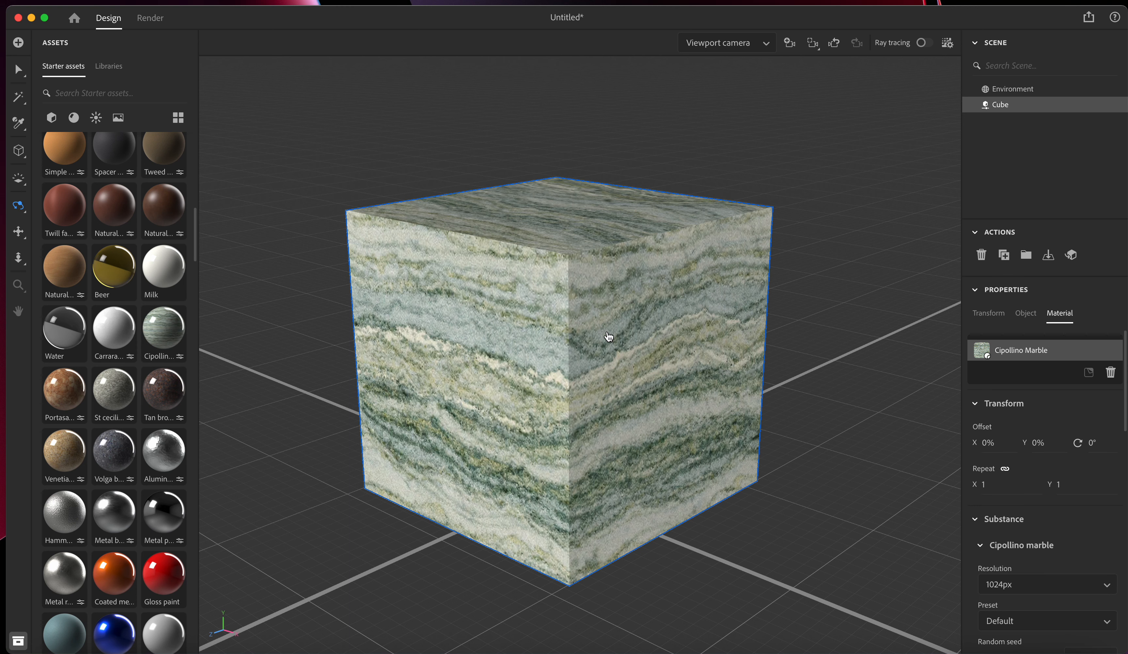
{"action": "scroll", "coordinate": [85, 256], "scroll_direction": "up", "scroll_amount": 10}
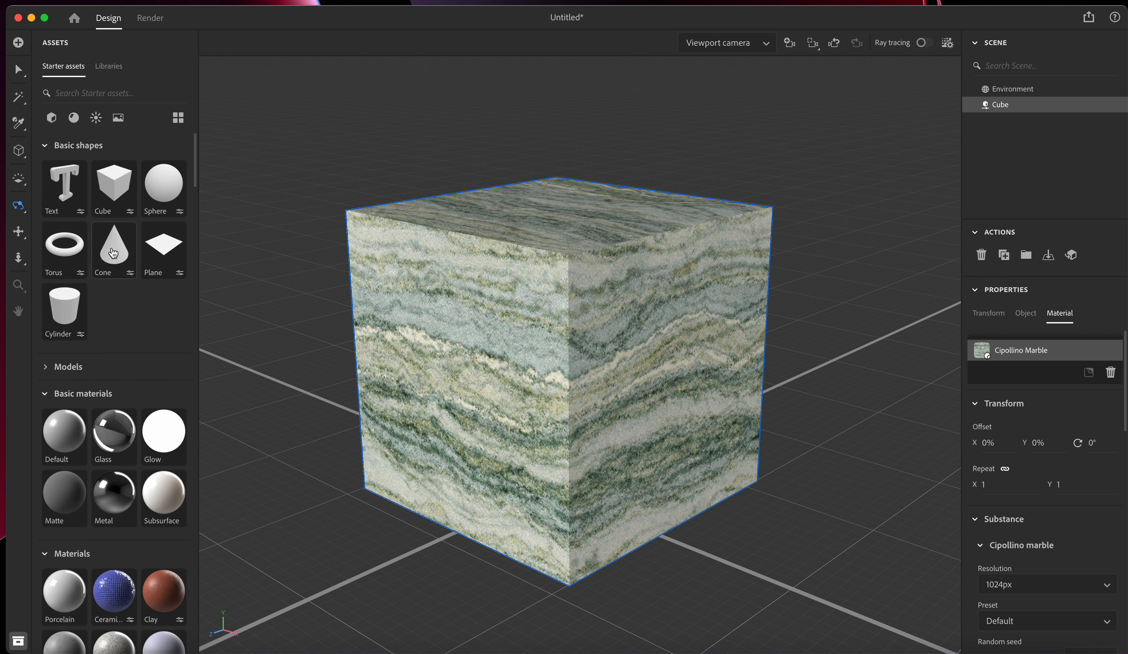
{"action": "scroll", "coordinate": [358, 295], "scroll_direction": "up", "scroll_amount": 3}
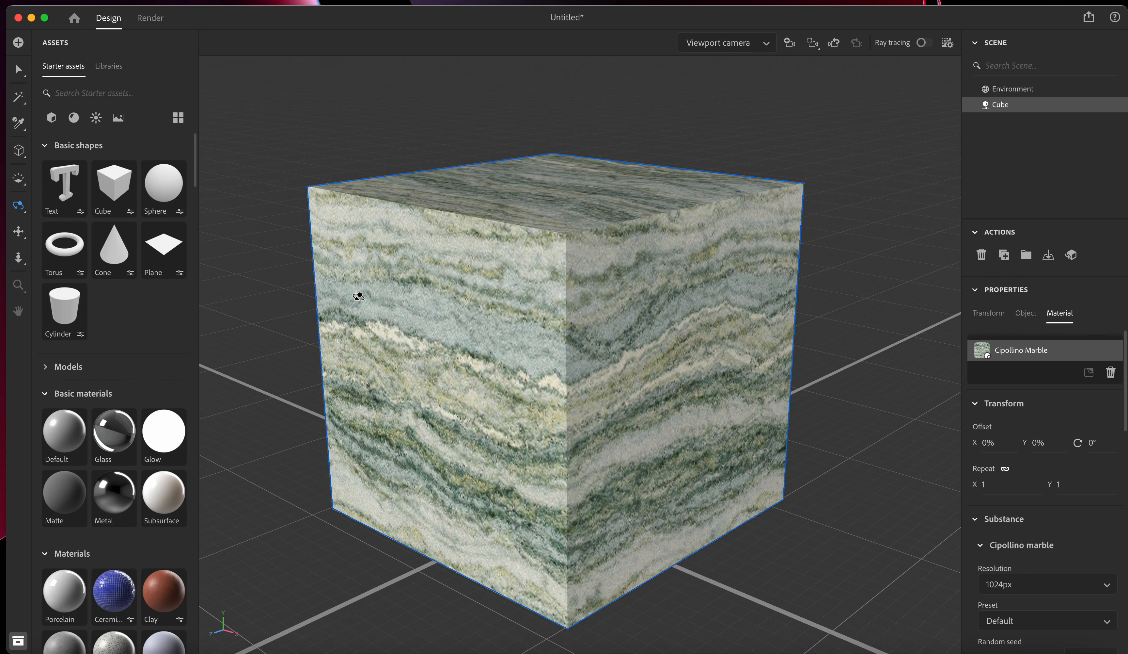
{"action": "scroll", "coordinate": [359, 296], "scroll_direction": "down", "scroll_amount": 5}
{"action": "scroll", "coordinate": [358, 296], "scroll_direction": "down", "scroll_amount": 3}
{"action": "left_click_drag", "start_coordinate": [112, 251], "coordinate": [572, 277]}
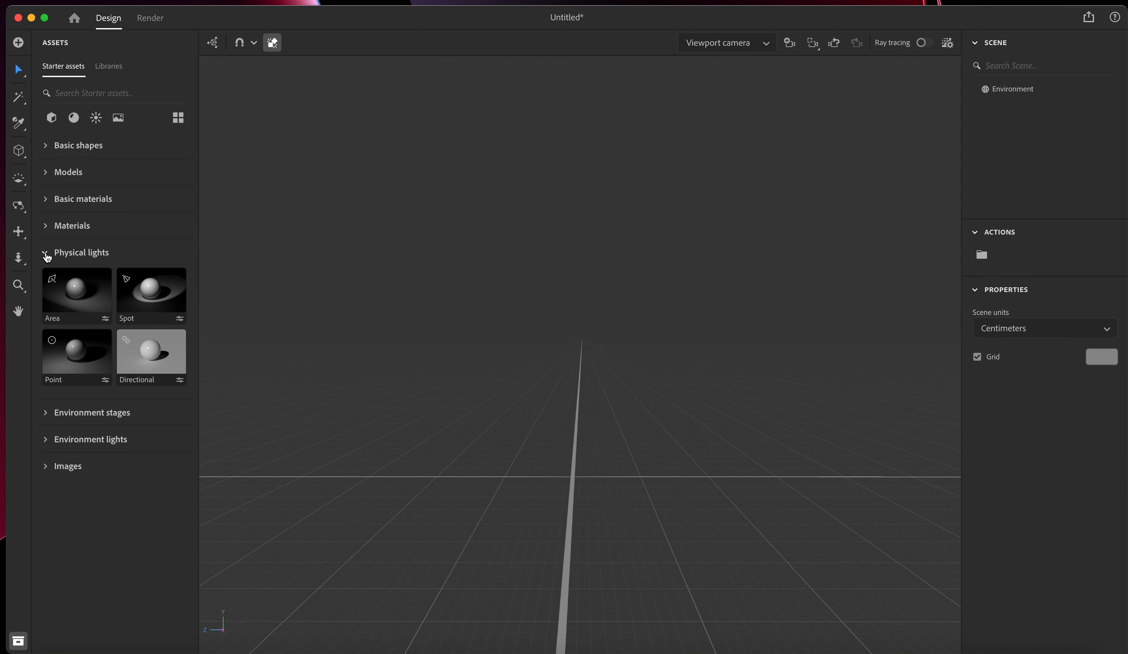
{"action": "left_click", "coordinate": [46, 253]}
{"action": "left_click", "coordinate": [47, 254]}
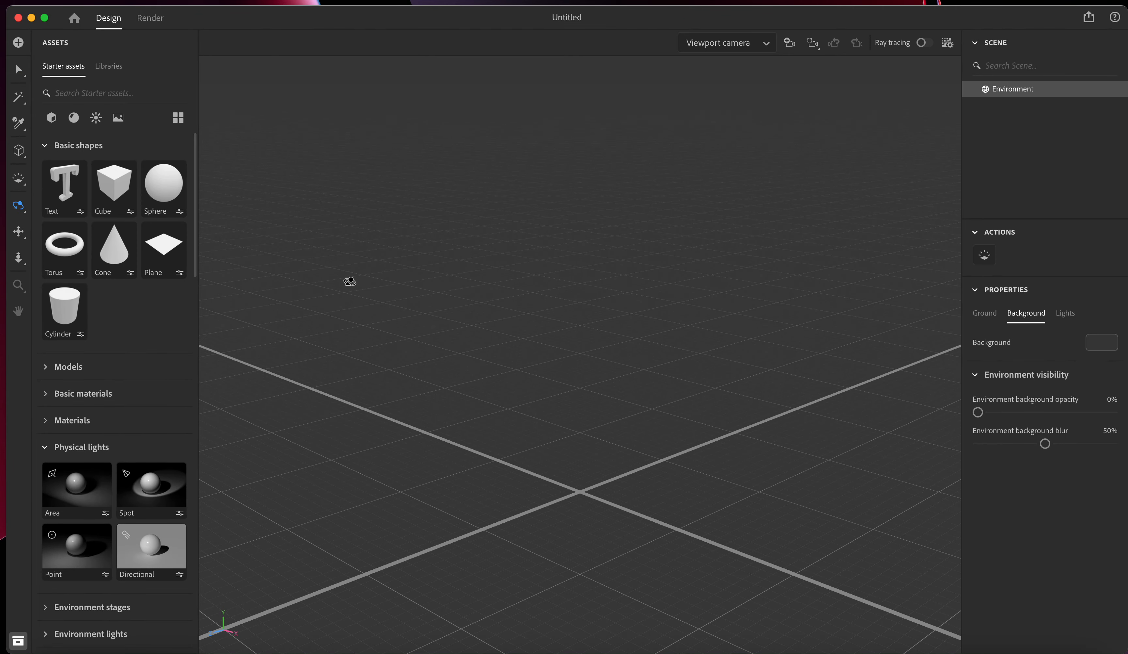
Add the Exterior table 03 starter image to the empty scene as the camera background.
{"action": "left_click_drag", "start_coordinate": [594, 439], "coordinate": [591, 476]}
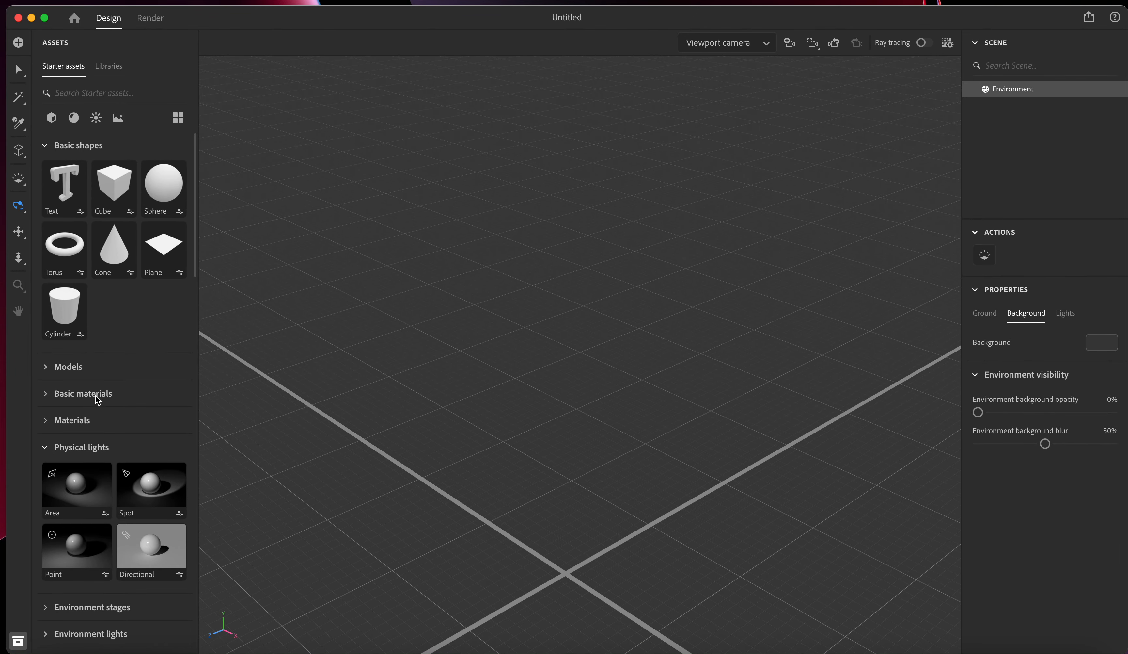
{"action": "scroll", "coordinate": [95, 394], "scroll_direction": "down", "scroll_amount": 15}
{"action": "scroll", "coordinate": [96, 398], "scroll_direction": "up", "scroll_amount": 12}
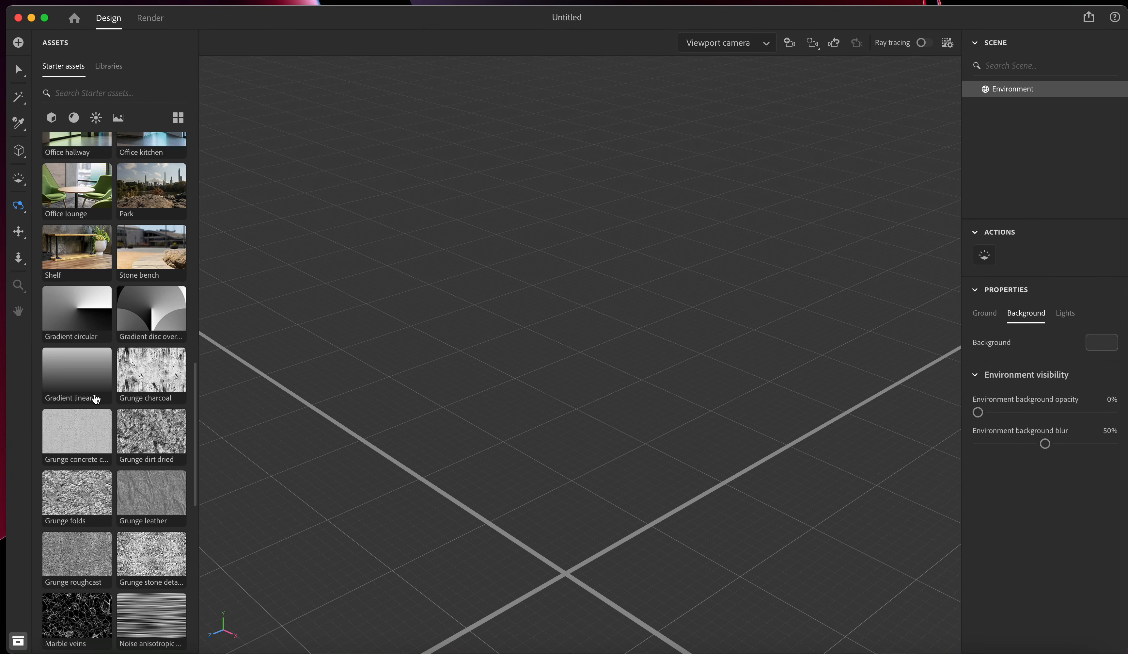
{"action": "left_click_drag", "start_coordinate": [67, 283], "coordinate": [614, 355]}
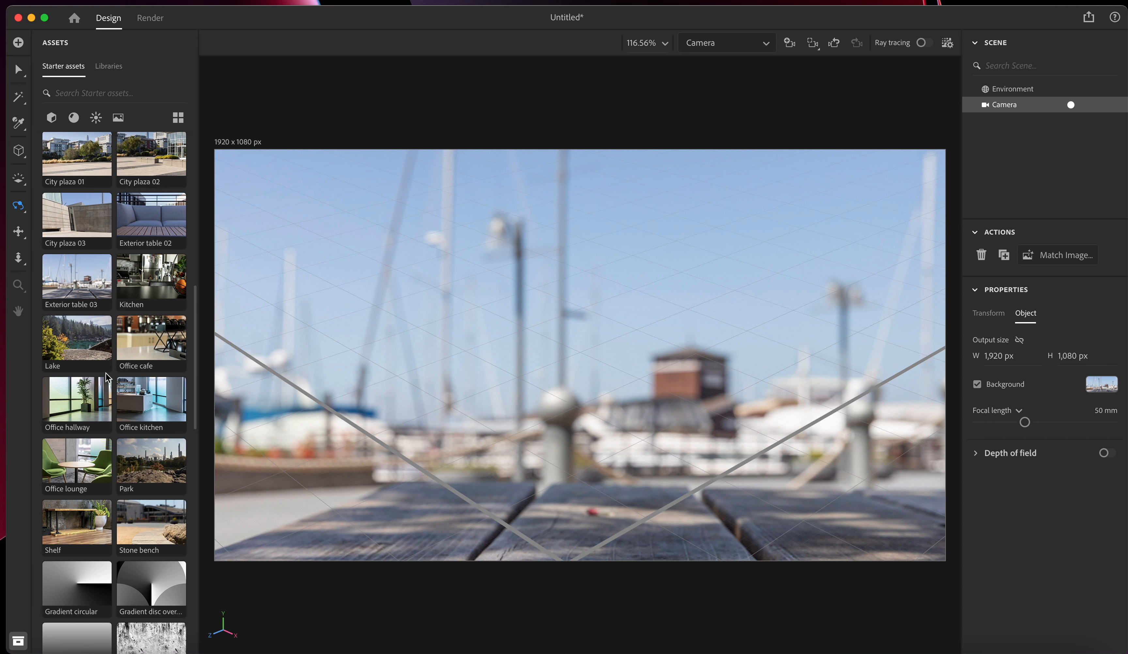
Add a 3D Text shape on the wooden table in the scene and set its content to "outside".
{"action": "scroll", "coordinate": [112, 380], "scroll_direction": "up", "scroll_amount": 5}
{"action": "left_click", "coordinate": [44, 357]}
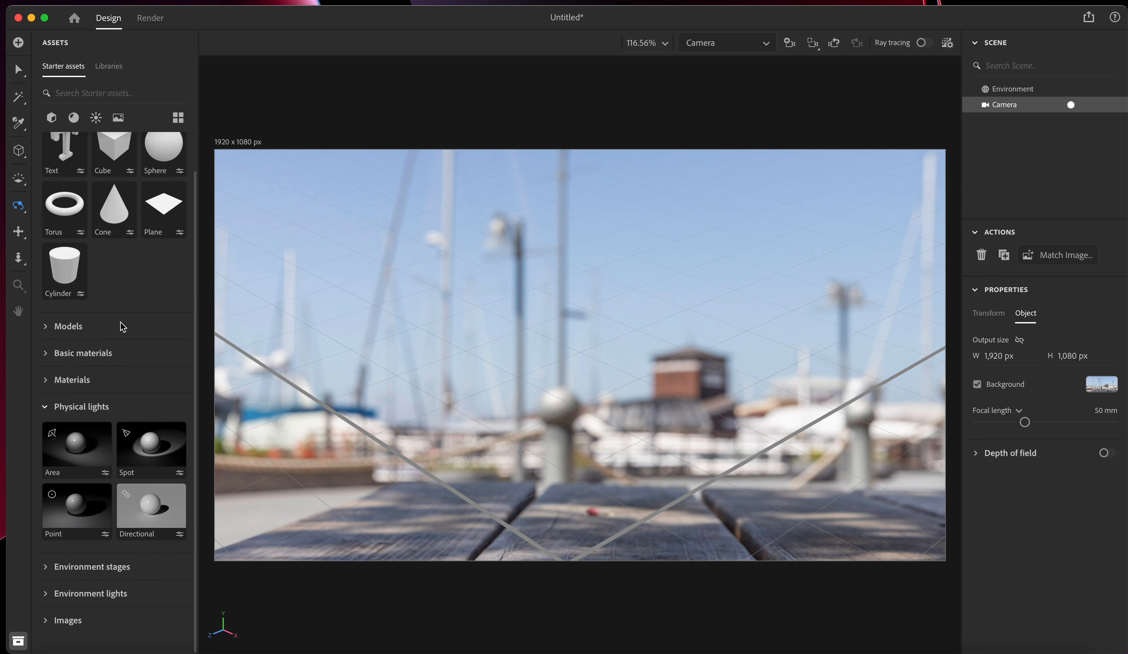
{"action": "scroll", "coordinate": [121, 327], "scroll_direction": "up", "scroll_amount": 2}
{"action": "left_click_drag", "start_coordinate": [63, 189], "coordinate": [421, 408]}
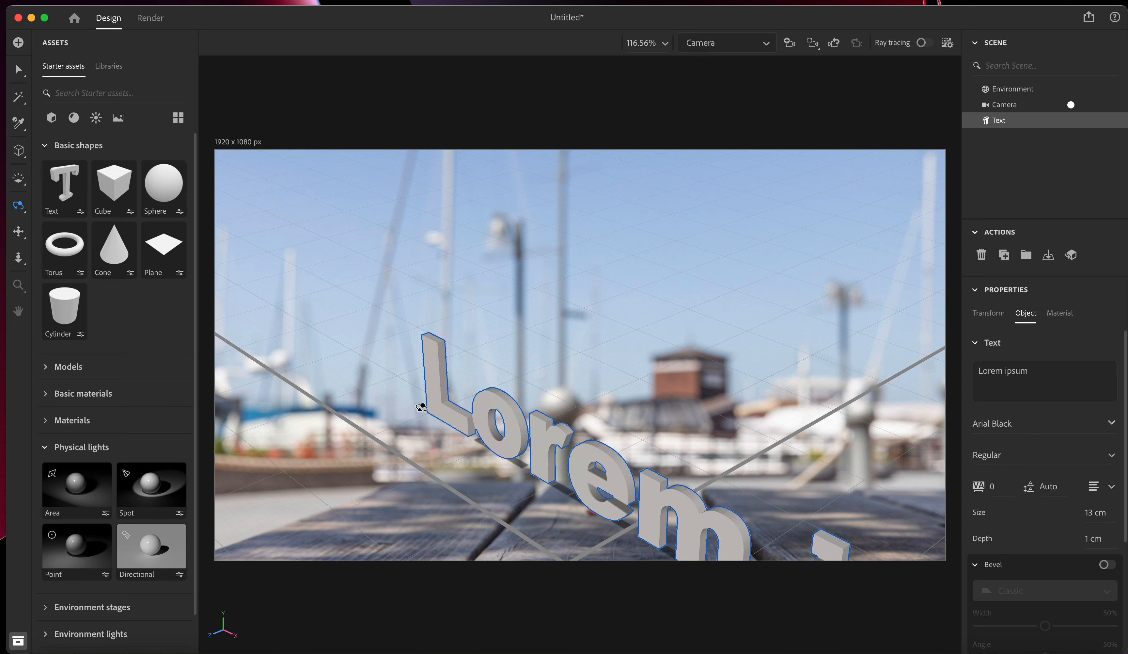
{"action": "left_click", "coordinate": [1049, 376]}
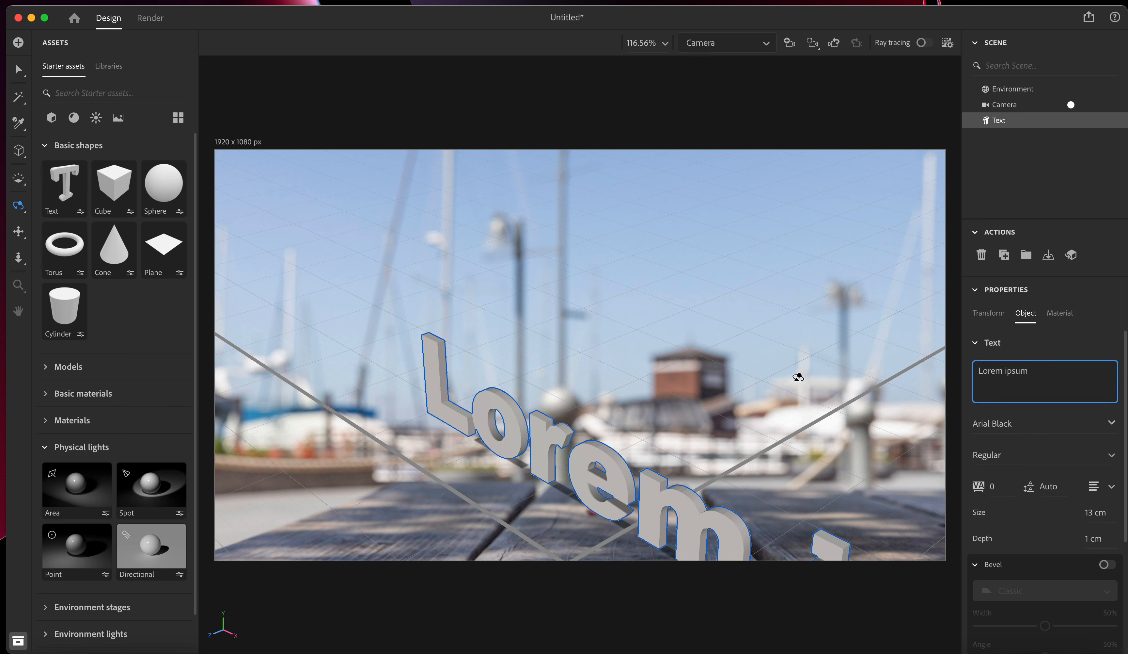
{"action": "key", "text": "super+a"}
{"action": "type", "text": "outside"}
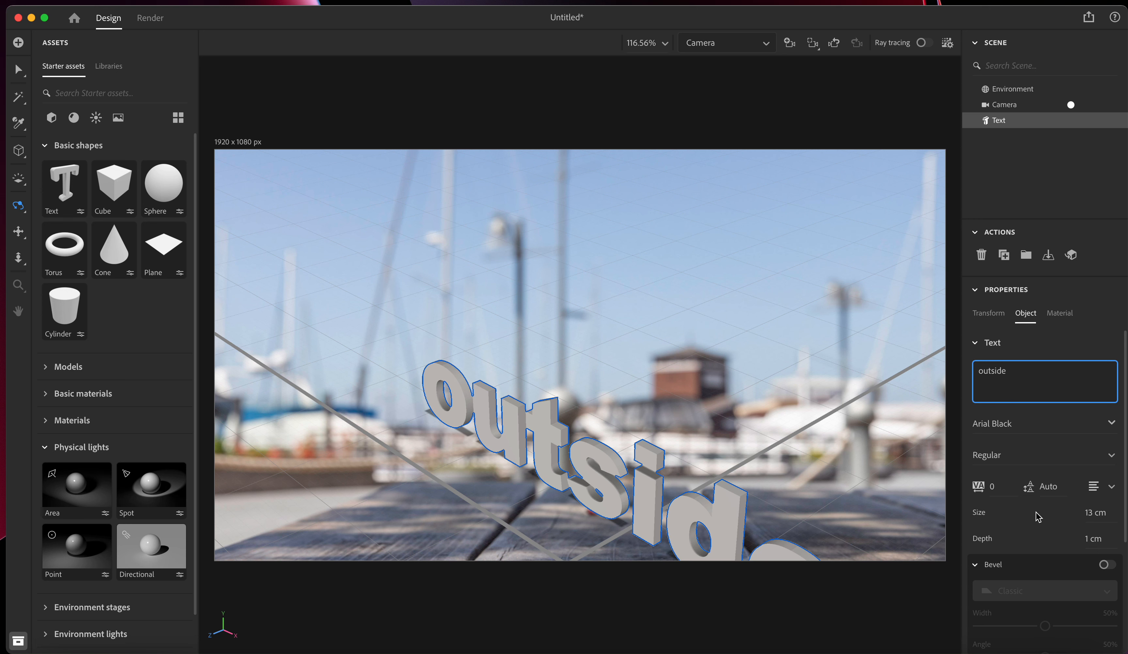
Change the text's font to Papyrus in the Condensed style.
{"action": "scroll", "coordinate": [1038, 517], "scroll_direction": "down", "scroll_amount": 6}
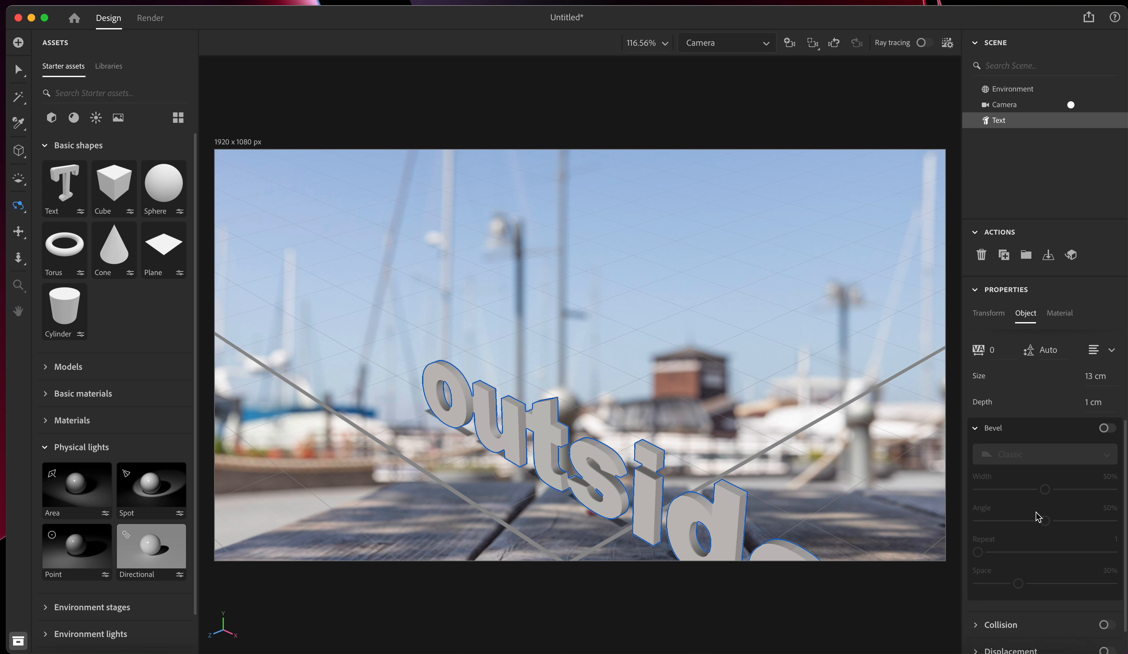
{"action": "scroll", "coordinate": [1037, 516], "scroll_direction": "up", "scroll_amount": 6}
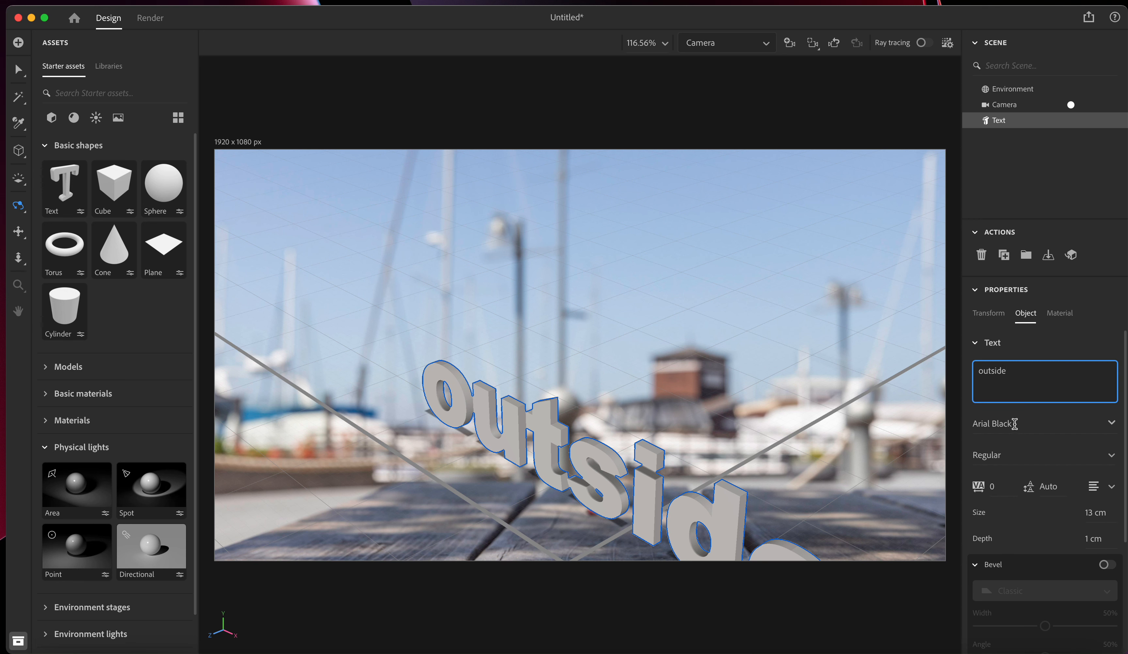
{"action": "left_click", "coordinate": [1014, 423]}
{"action": "scroll", "coordinate": [1027, 572], "scroll_direction": "down", "scroll_amount": 20}
{"action": "scroll", "coordinate": [1027, 572], "scroll_direction": "up", "scroll_amount": 8}
{"action": "scroll", "coordinate": [1027, 572], "scroll_direction": "up", "scroll_amount": 4}
{"action": "scroll", "coordinate": [1027, 572], "scroll_direction": "up", "scroll_amount": 8}
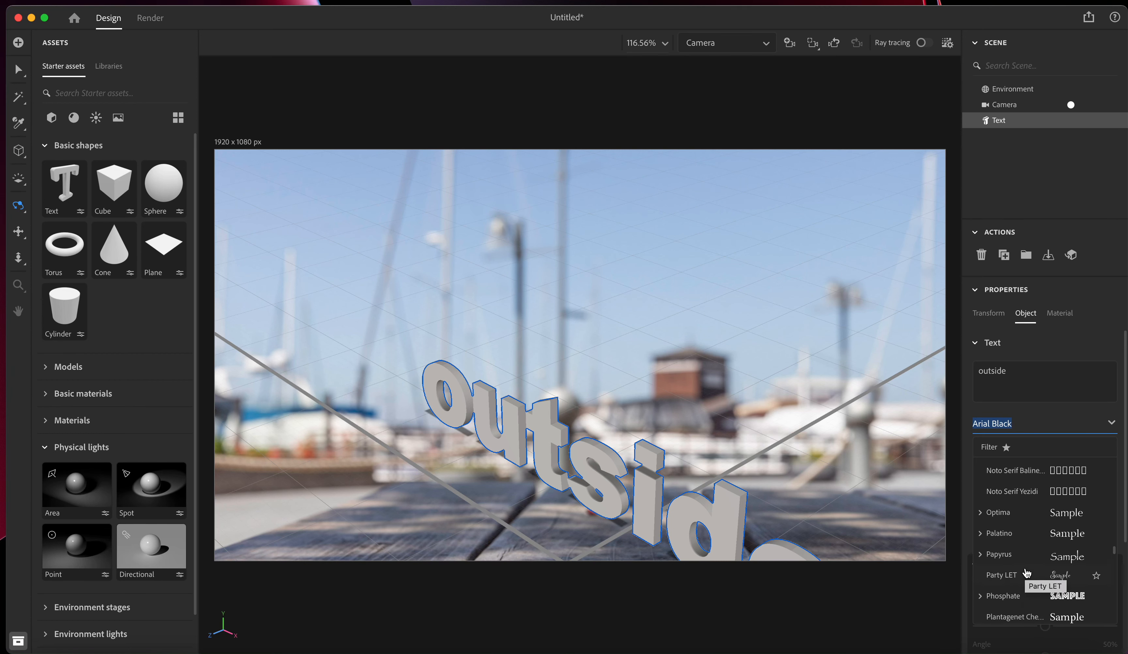
{"action": "scroll", "coordinate": [1027, 573], "scroll_direction": "up", "scroll_amount": 4}
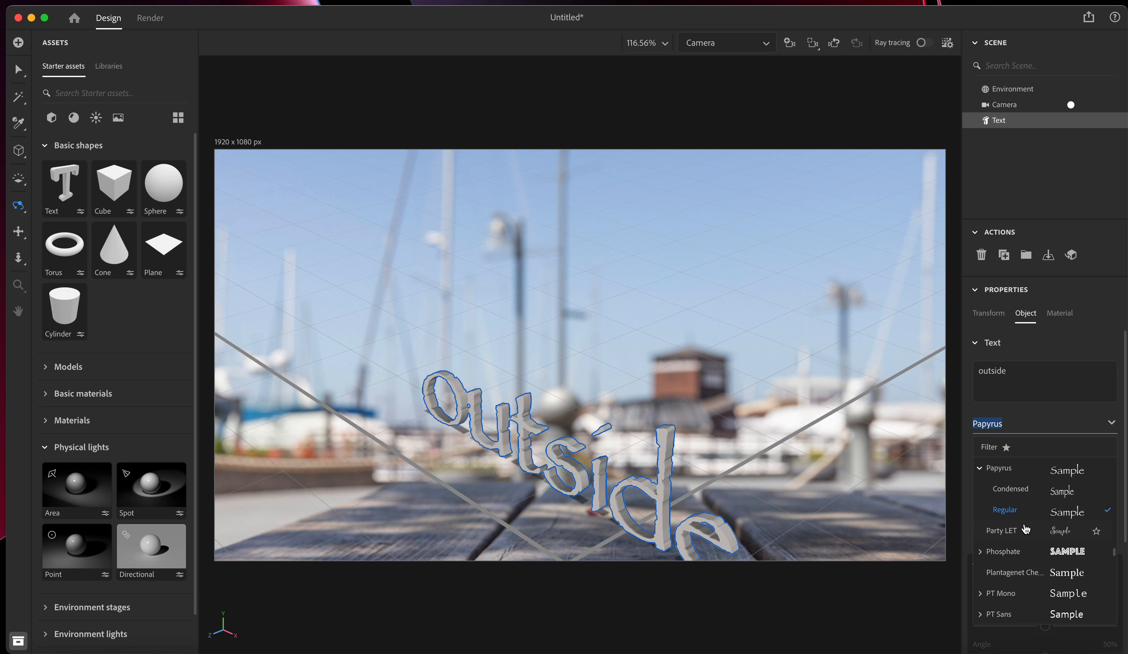
{"action": "left_click", "coordinate": [1027, 490]}
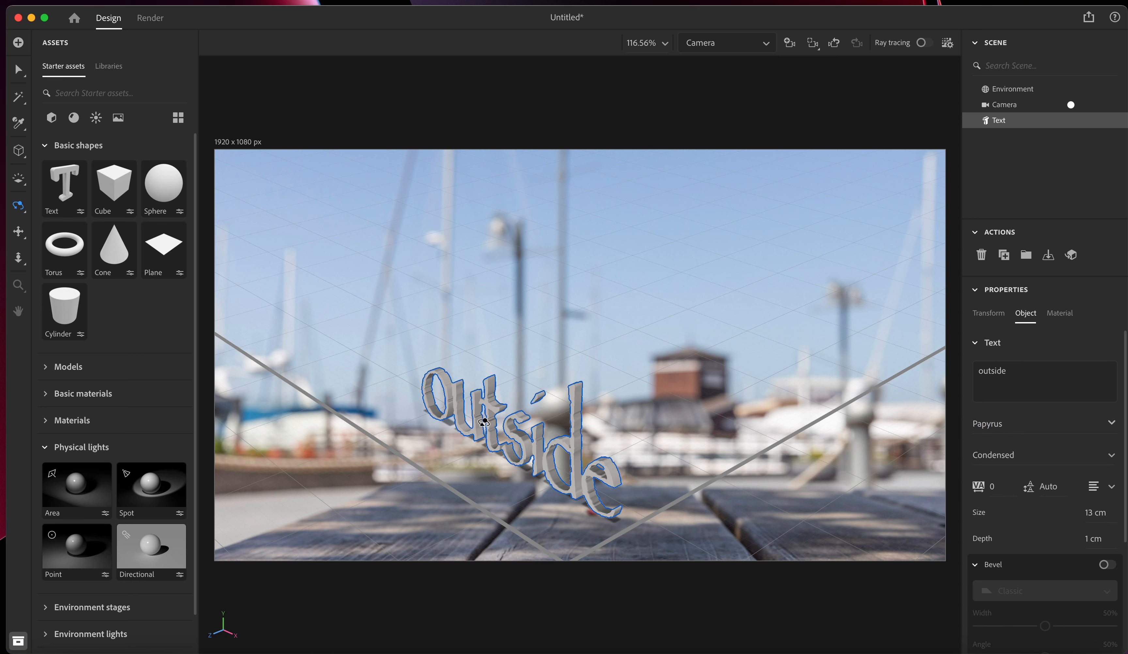
Orbit the camera to a low angle, then move and rotate the "outside" text onto the left end of the wooden table.
{"action": "left_click_drag", "start_coordinate": [480, 422], "coordinate": [811, 350]}
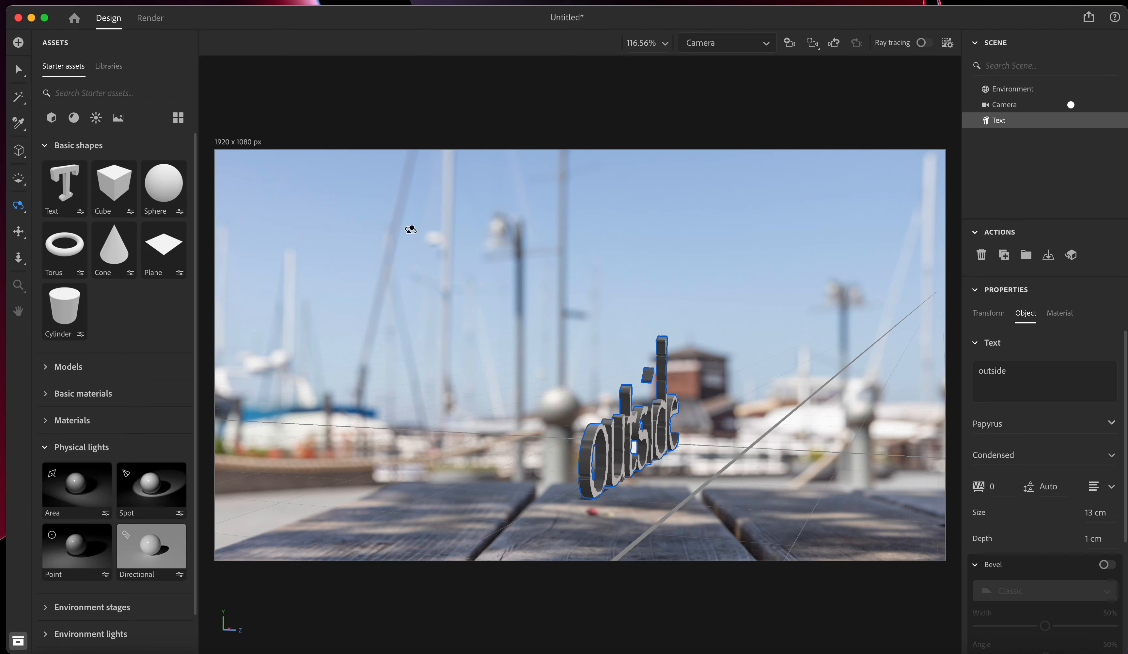
{"action": "left_click", "coordinate": [17, 72]}
{"action": "left_click_drag", "start_coordinate": [646, 442], "coordinate": [425, 454]}
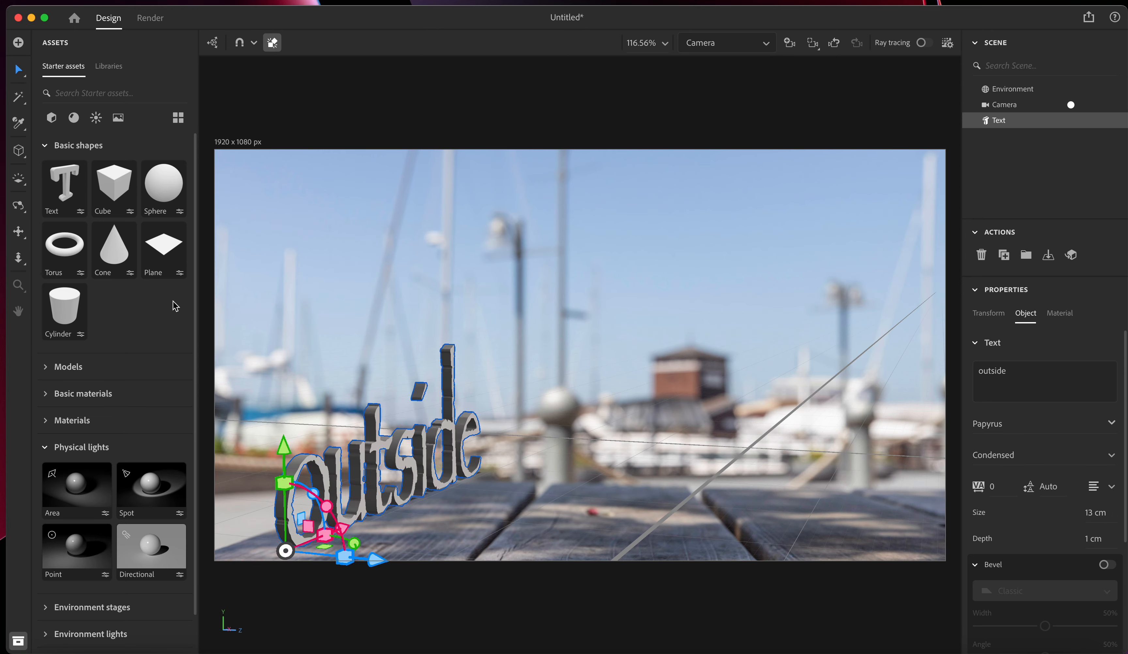
{"action": "mouse_move", "coordinate": [355, 543]}
{"action": "left_mouse_down"}
{"action": "mouse_move", "coordinate": [347, 531]}
{"action": "mouse_move", "coordinate": [354, 539]}
{"action": "left_mouse_up"}
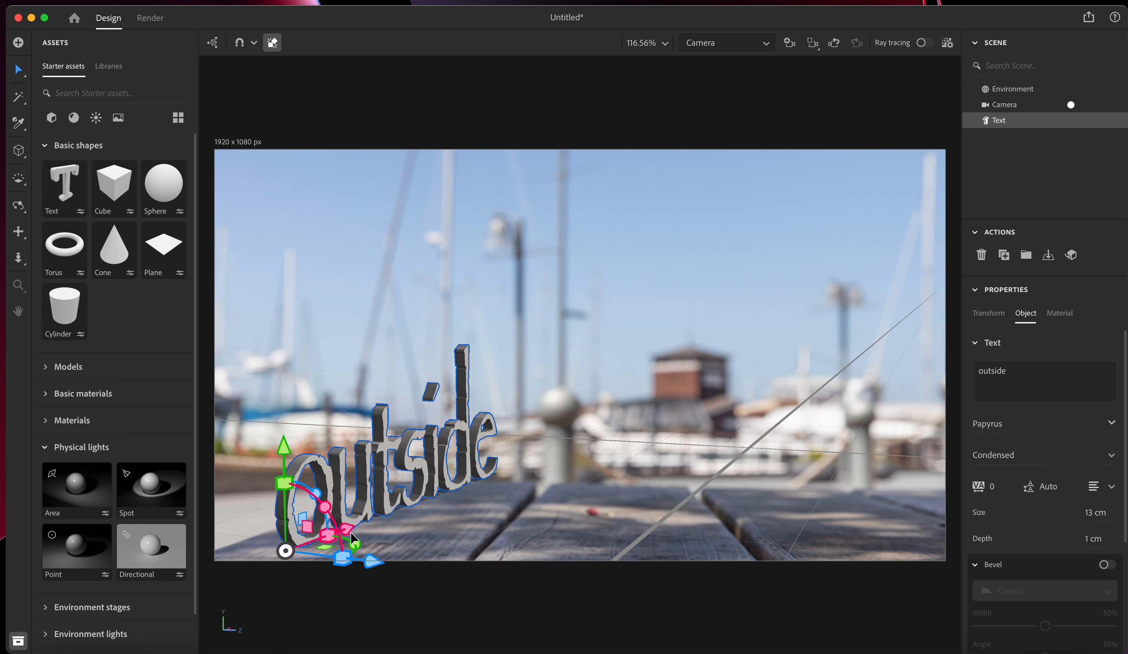
{"action": "left_click_drag", "start_coordinate": [287, 475], "coordinate": [274, 444]}
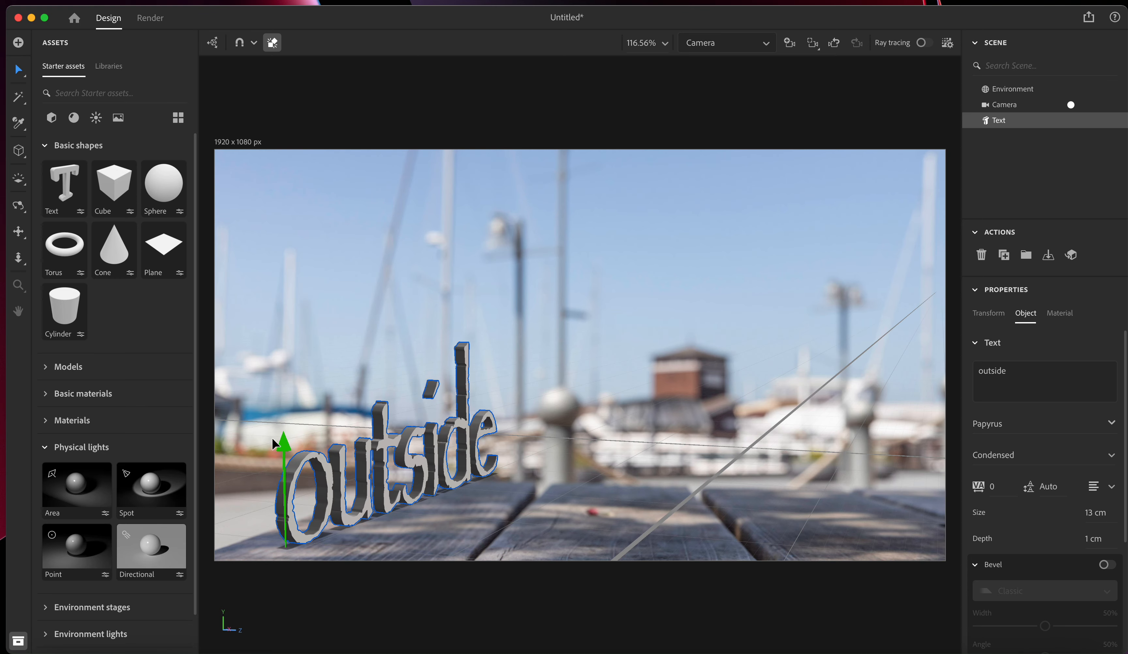
{"action": "left_click_drag", "start_coordinate": [352, 527], "coordinate": [289, 541]}
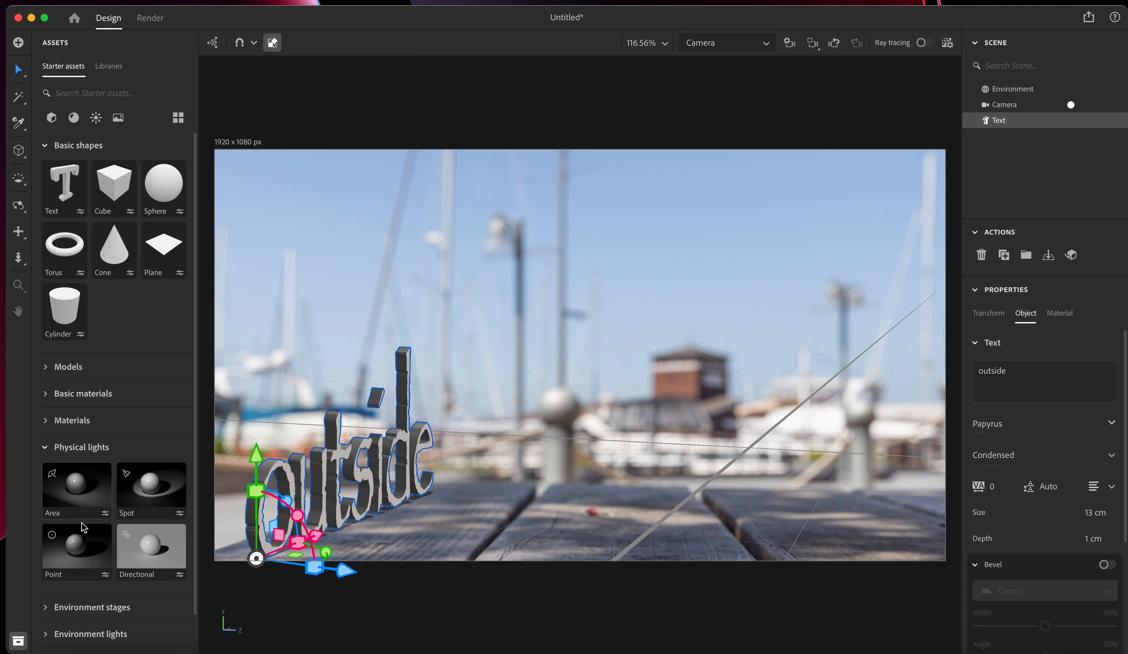
Add a Point light just above the start of the "outside" text and rotate it.
{"action": "left_click_drag", "start_coordinate": [84, 541], "coordinate": [352, 460]}
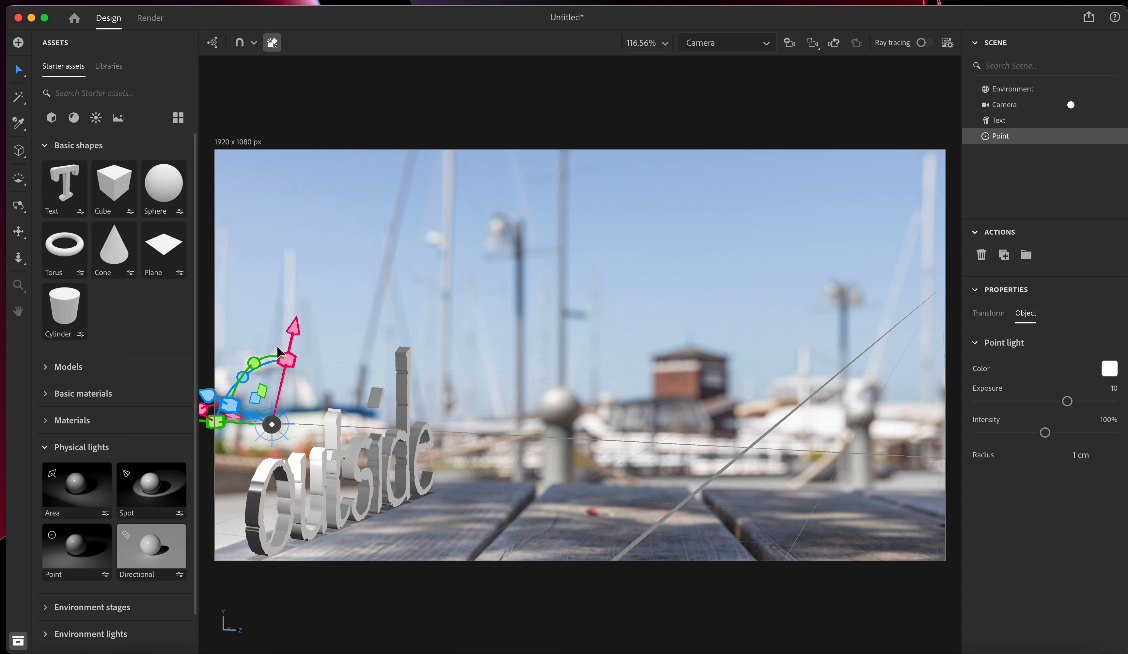
{"action": "left_click_drag", "start_coordinate": [271, 422], "coordinate": [440, 407]}
{"action": "key", "text": "super+z"}
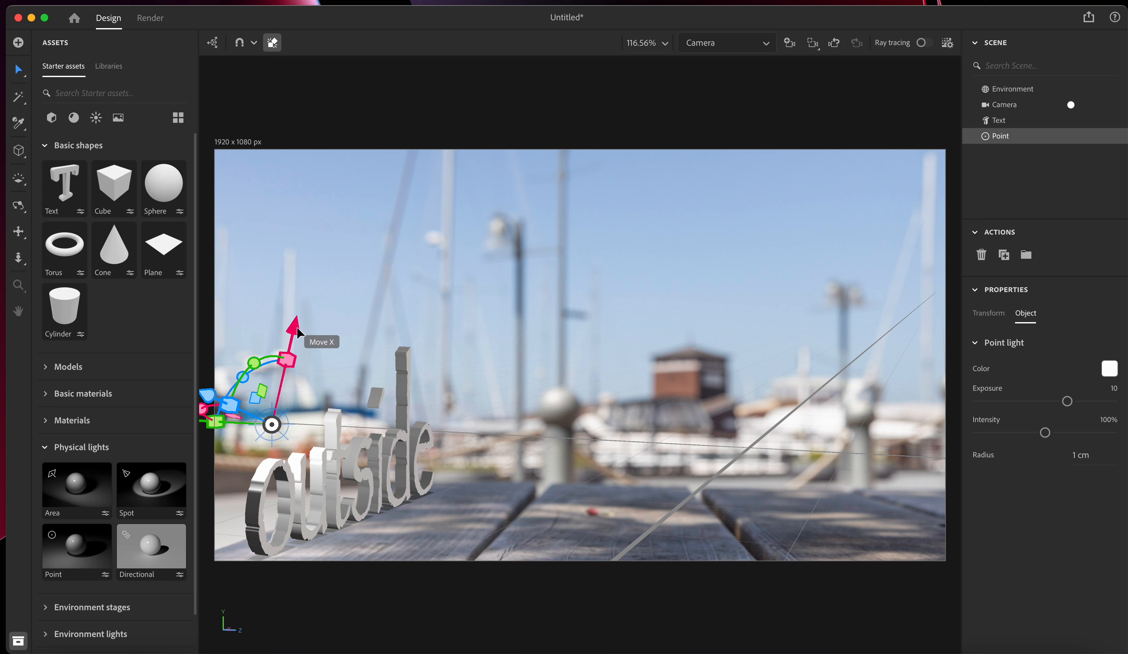
{"action": "left_click_drag", "start_coordinate": [286, 359], "coordinate": [385, 366]}
{"action": "left_click_drag", "start_coordinate": [309, 415], "coordinate": [342, 406]}
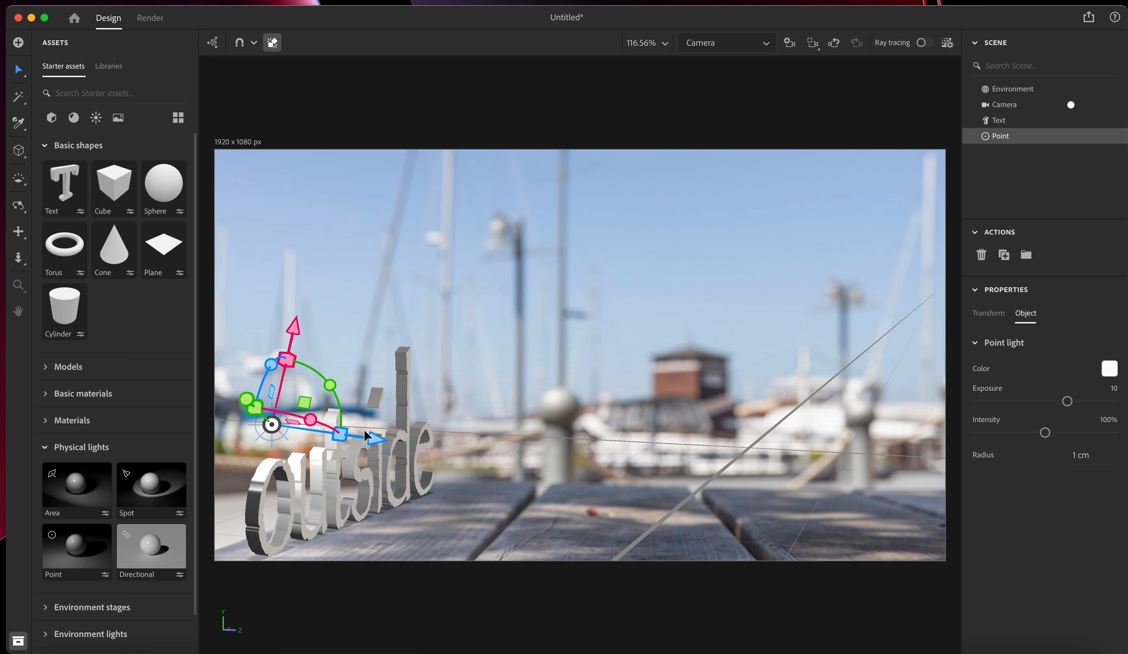
Move the Point light up and to the right of the "outside" text and adjust its rotation.
{"action": "left_click_drag", "start_coordinate": [381, 438], "coordinate": [567, 410]}
{"action": "left_click_drag", "start_coordinate": [472, 359], "coordinate": [507, 209]}
{"action": "left_click_drag", "start_coordinate": [578, 310], "coordinate": [614, 316]}
{"action": "left_click_drag", "start_coordinate": [561, 261], "coordinate": [517, 300]}
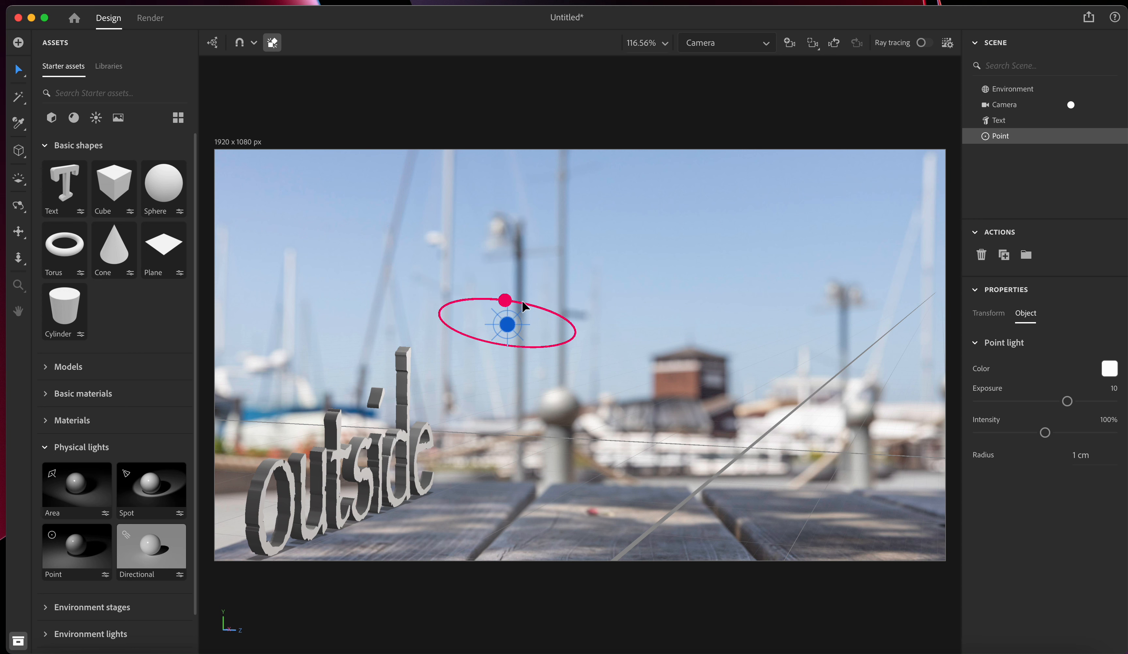
Rotate the Point light above the "outside" text and set its exposure to 9.4 and intensity to 63%.
{"action": "left_click_drag", "start_coordinate": [545, 355], "coordinate": [439, 327]}
{"action": "left_click_drag", "start_coordinate": [467, 273], "coordinate": [449, 307]}
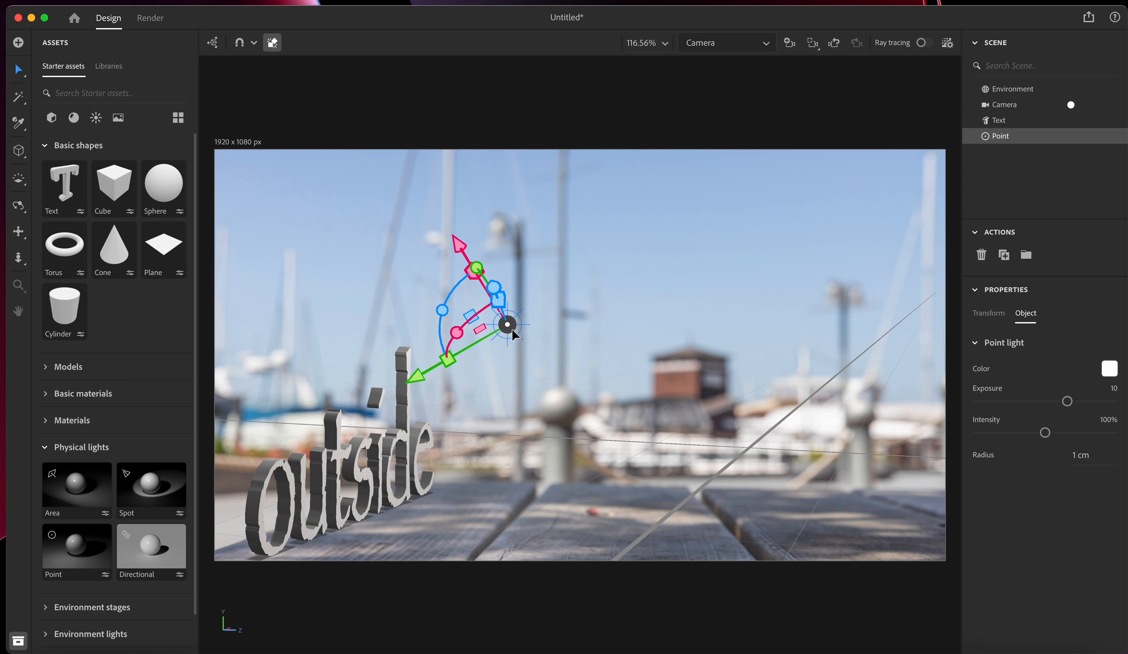
{"action": "mouse_move", "coordinate": [1068, 401]}
{"action": "left_mouse_down"}
{"action": "mouse_move", "coordinate": [1056, 401]}
{"action": "mouse_move", "coordinate": [1080, 434]}
{"action": "mouse_move", "coordinate": [1099, 433]}
{"action": "mouse_move", "coordinate": [1021, 433]}
{"action": "mouse_move", "coordinate": [1096, 401]}
{"action": "mouse_move", "coordinate": [1065, 403]}
{"action": "left_mouse_up"}
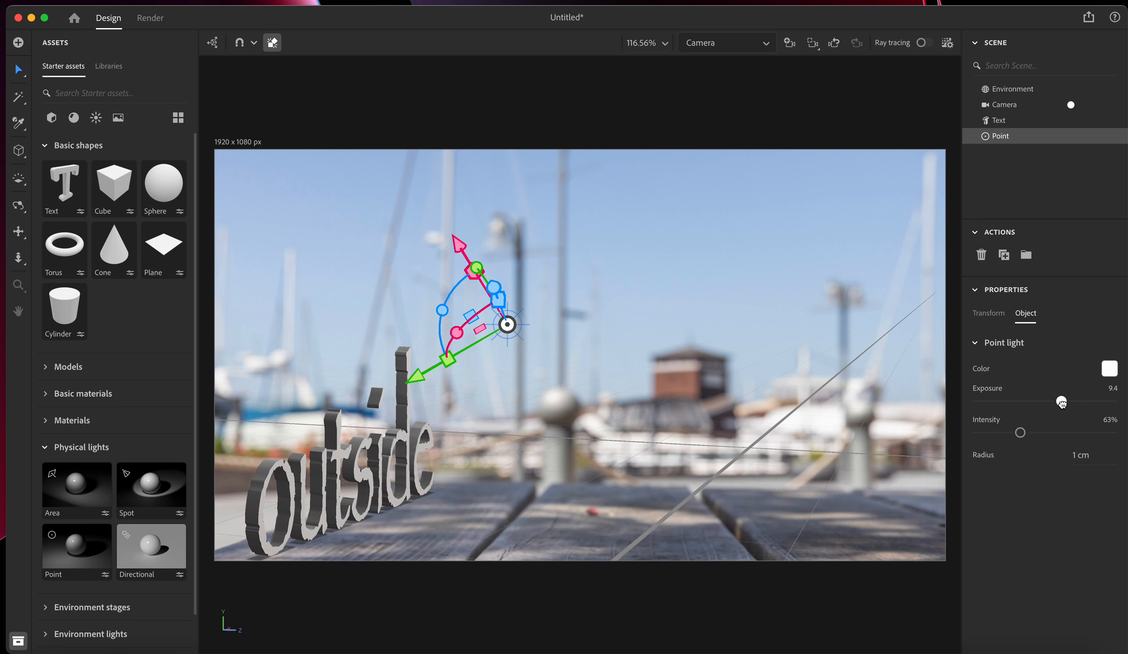
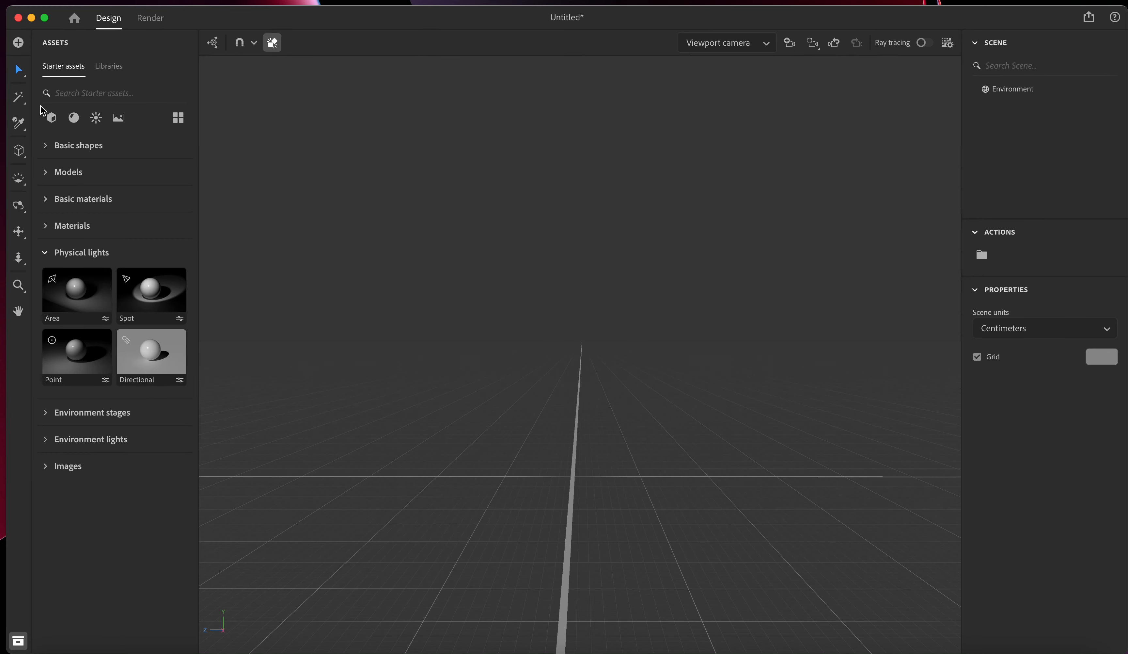
Import the Pexels wave JPEG from Downloads as the background image and set the camera's focal length to 26 mm.
{"action": "left_click", "coordinate": [20, 47]}
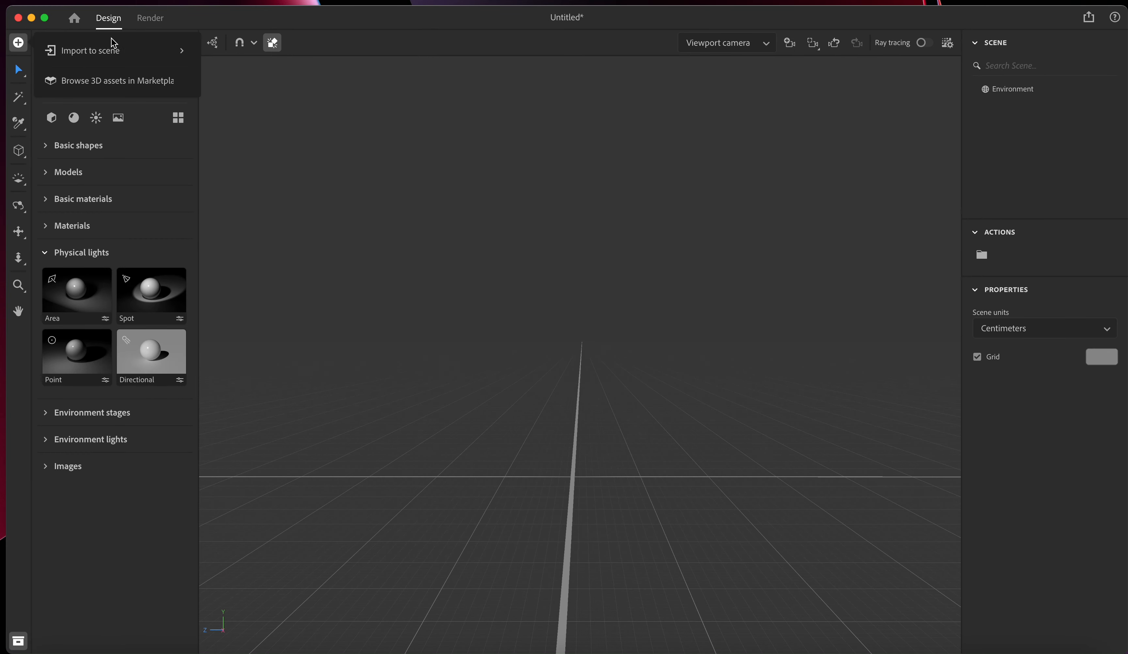
{"action": "left_click", "coordinate": [108, 55]}
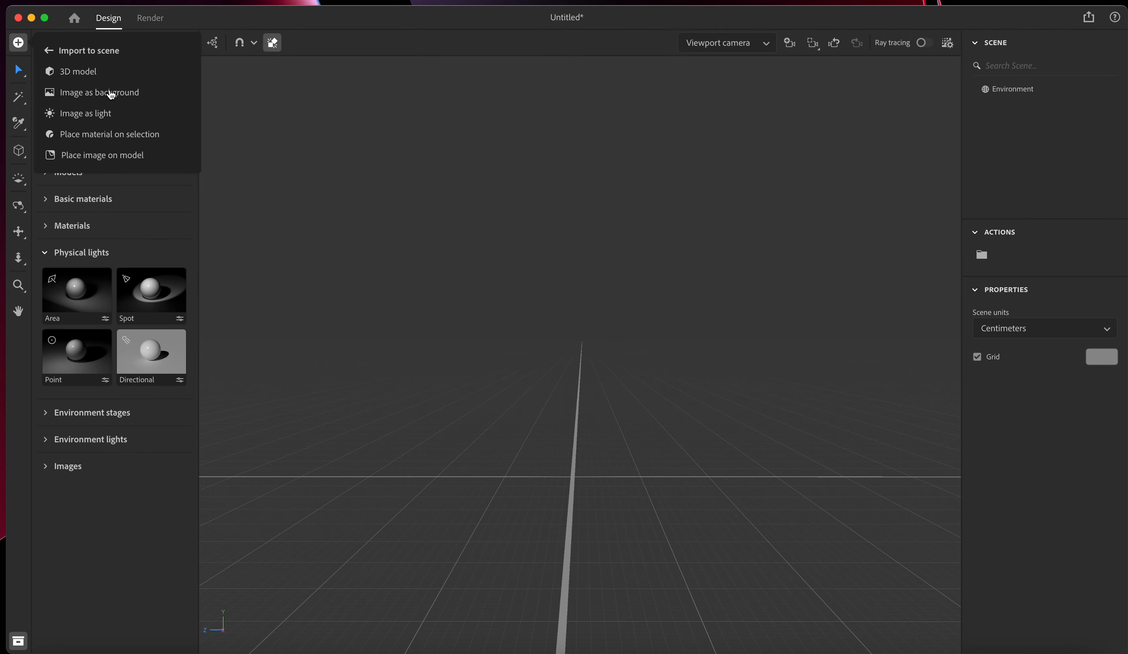
{"action": "left_click", "coordinate": [111, 93]}
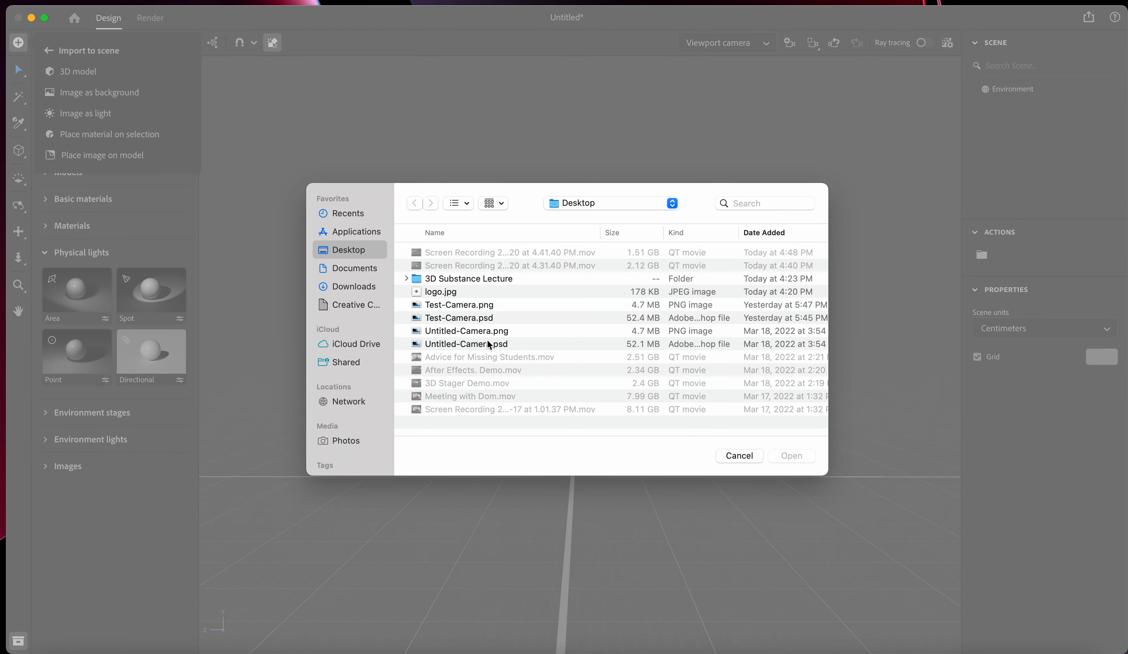
{"action": "left_click", "coordinate": [364, 286]}
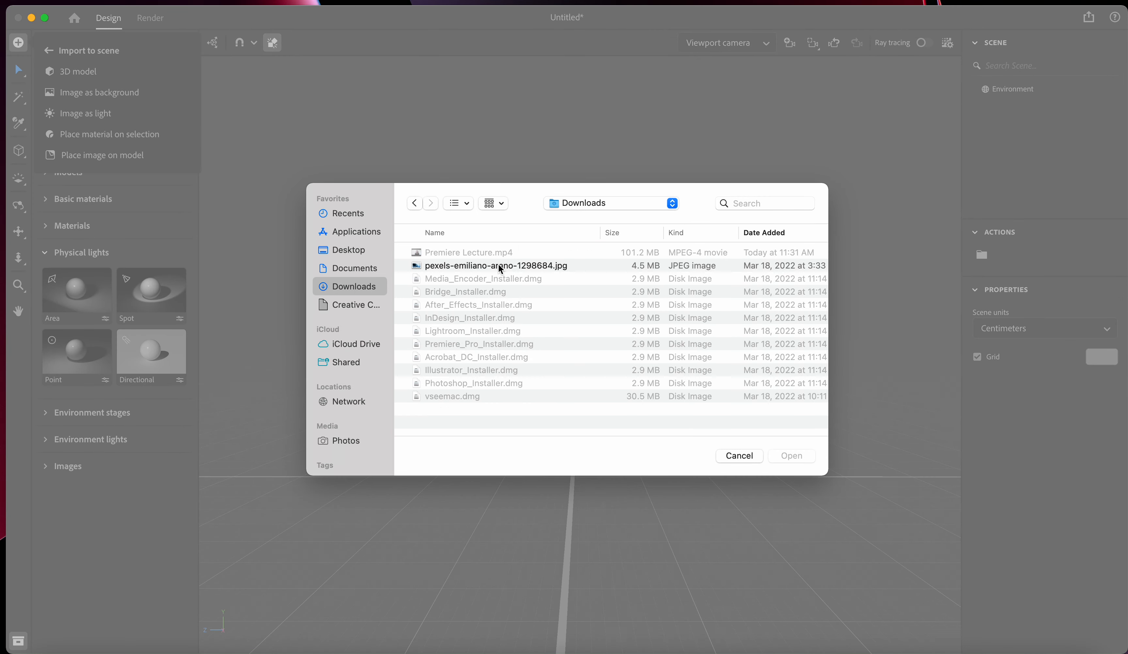
{"action": "left_click", "coordinate": [501, 267]}
{"action": "left_click", "coordinate": [789, 461]}
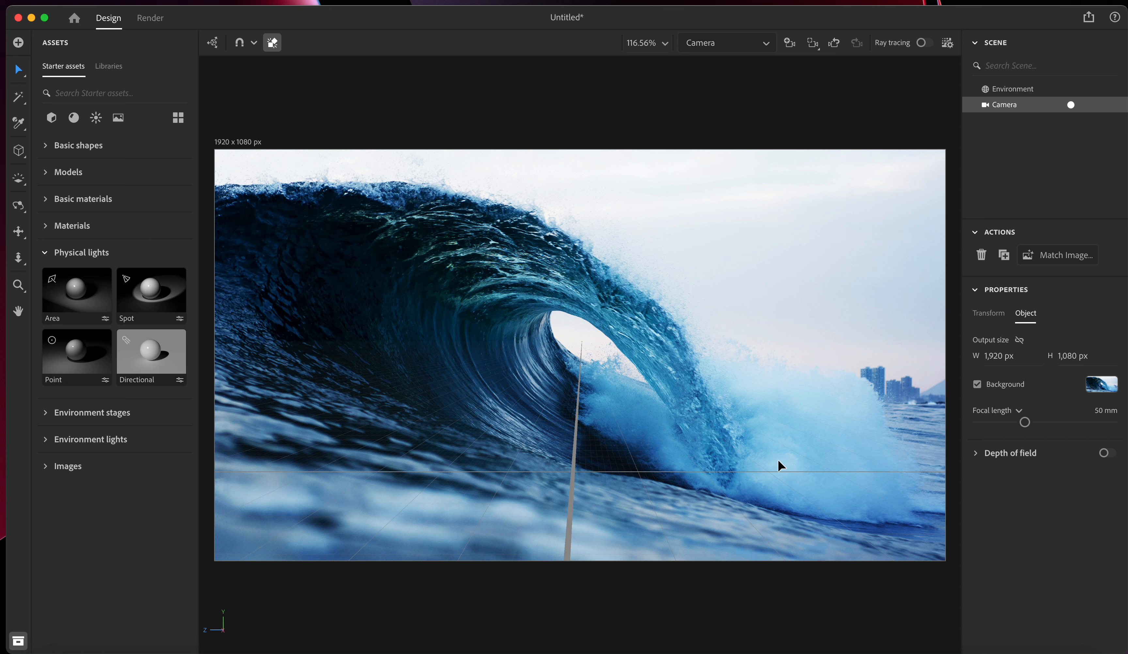
{"action": "left_click_drag", "start_coordinate": [1026, 423], "coordinate": [995, 433]}
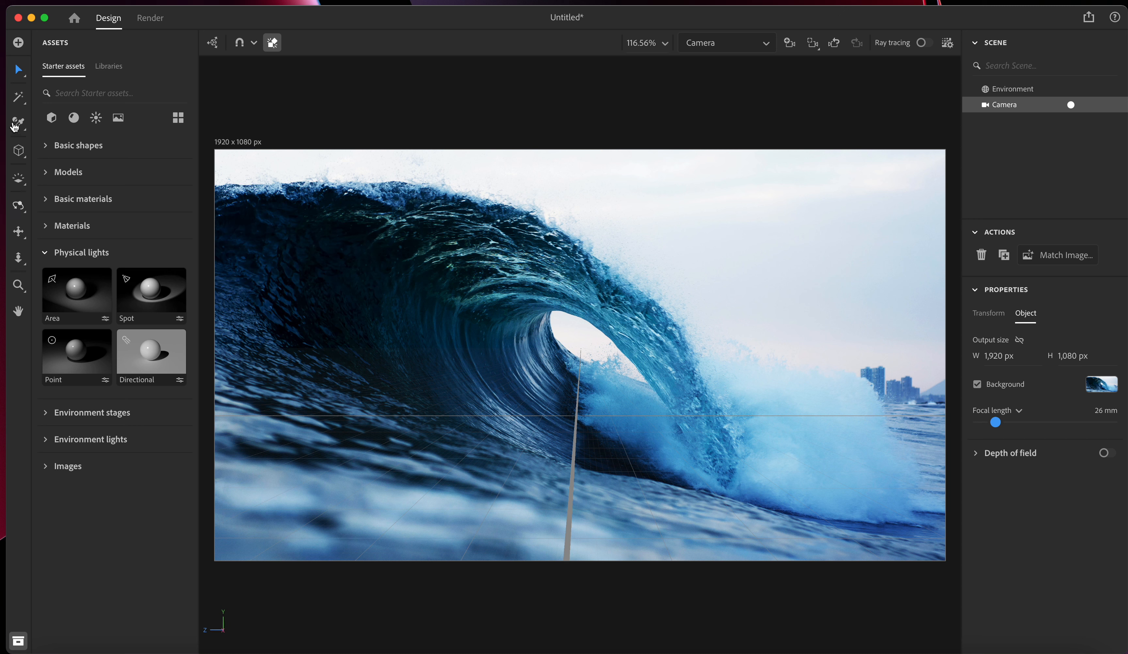
Add a 3D text object to the scene, orbit the camera to face it, and change its wording to "Wave".
{"action": "left_click", "coordinate": [50, 150]}
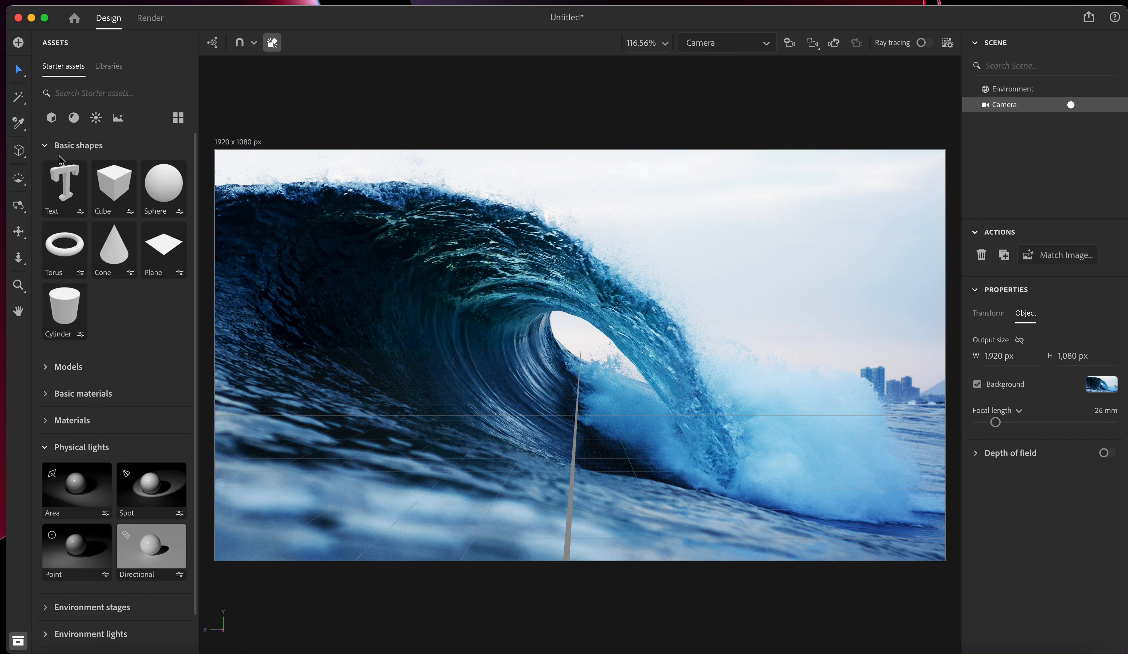
{"action": "left_click_drag", "start_coordinate": [69, 183], "coordinate": [571, 344]}
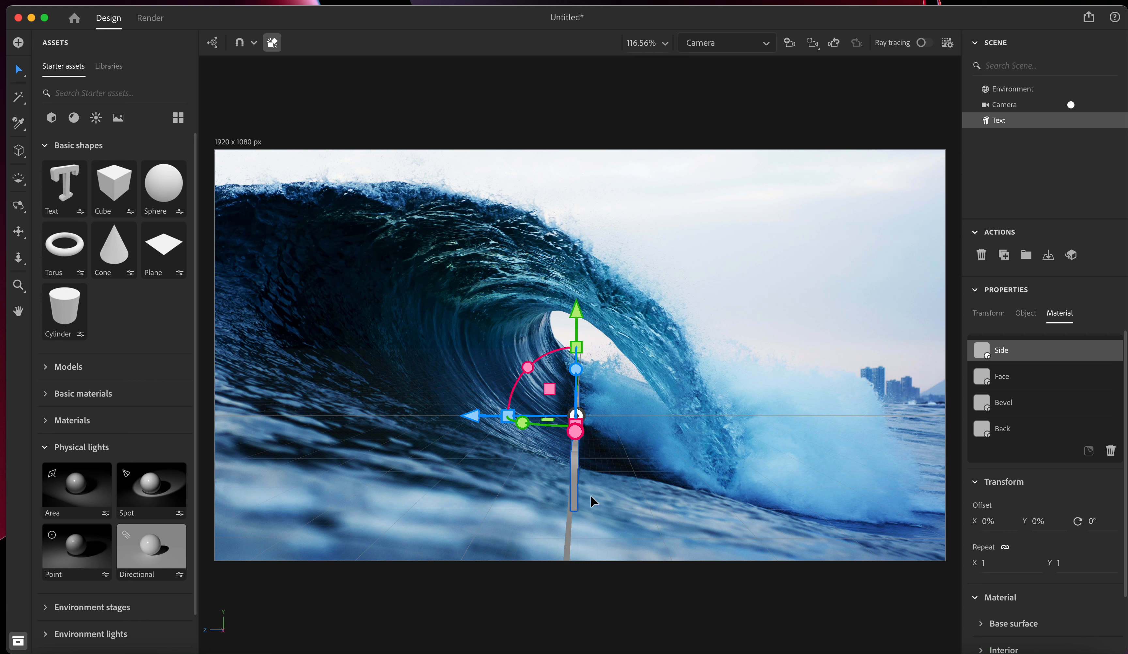
{"action": "left_click", "coordinate": [18, 207]}
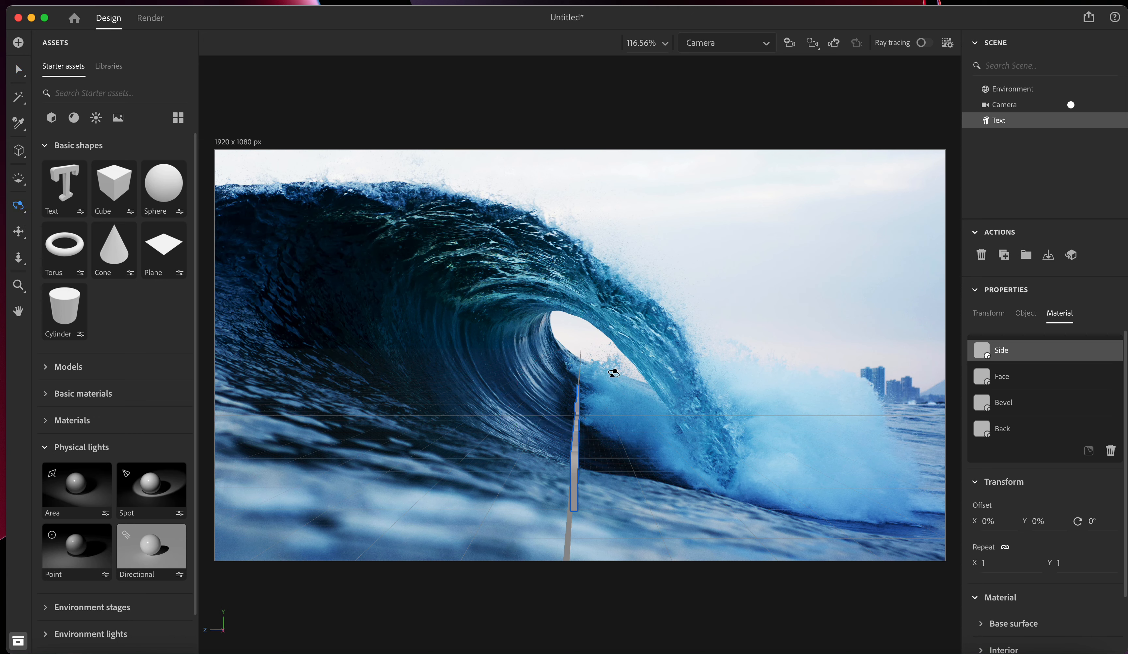
{"action": "left_click_drag", "start_coordinate": [611, 417], "coordinate": [739, 404]}
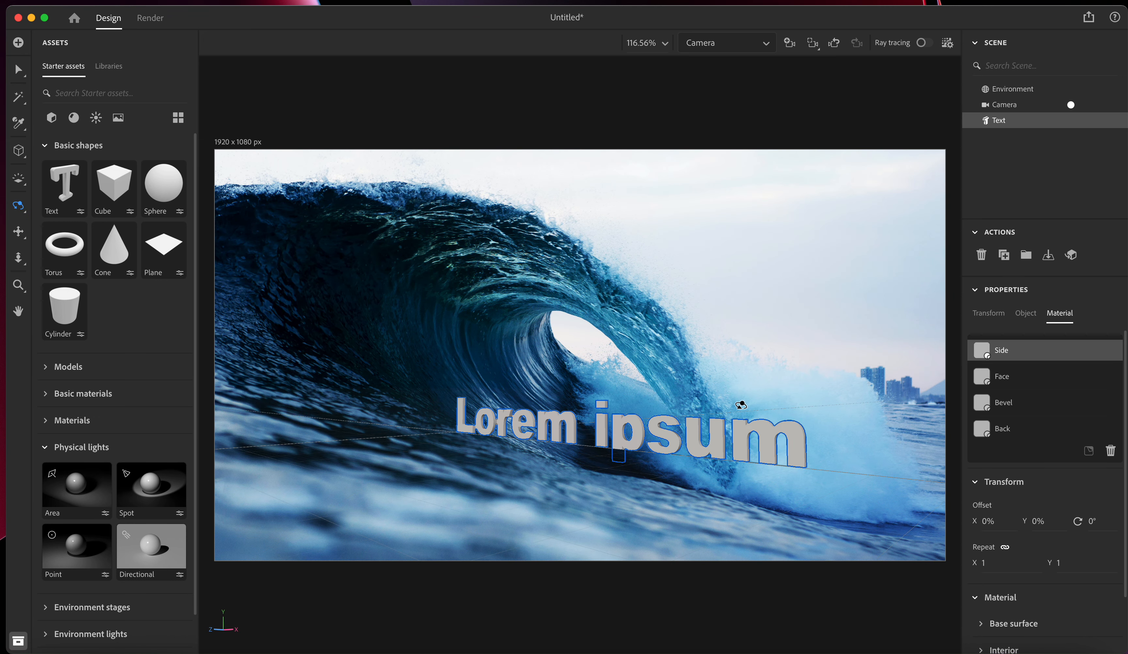
{"action": "left_click", "coordinate": [1027, 314]}
{"action": "left_click", "coordinate": [997, 371]}
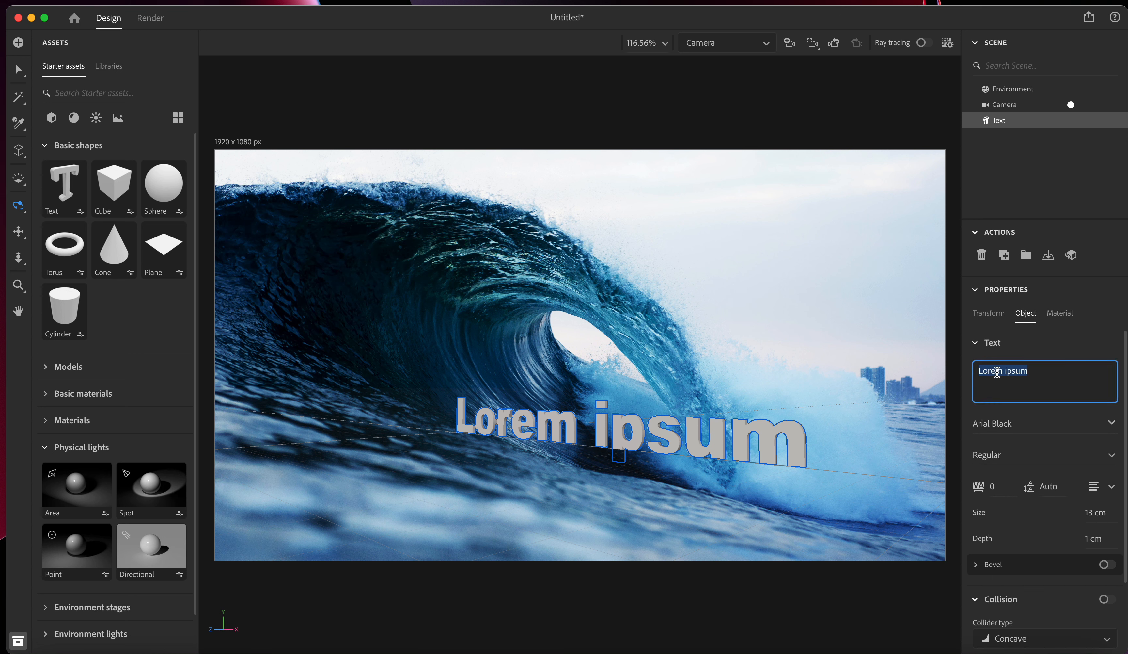
{"action": "type", "text": "Wave"}
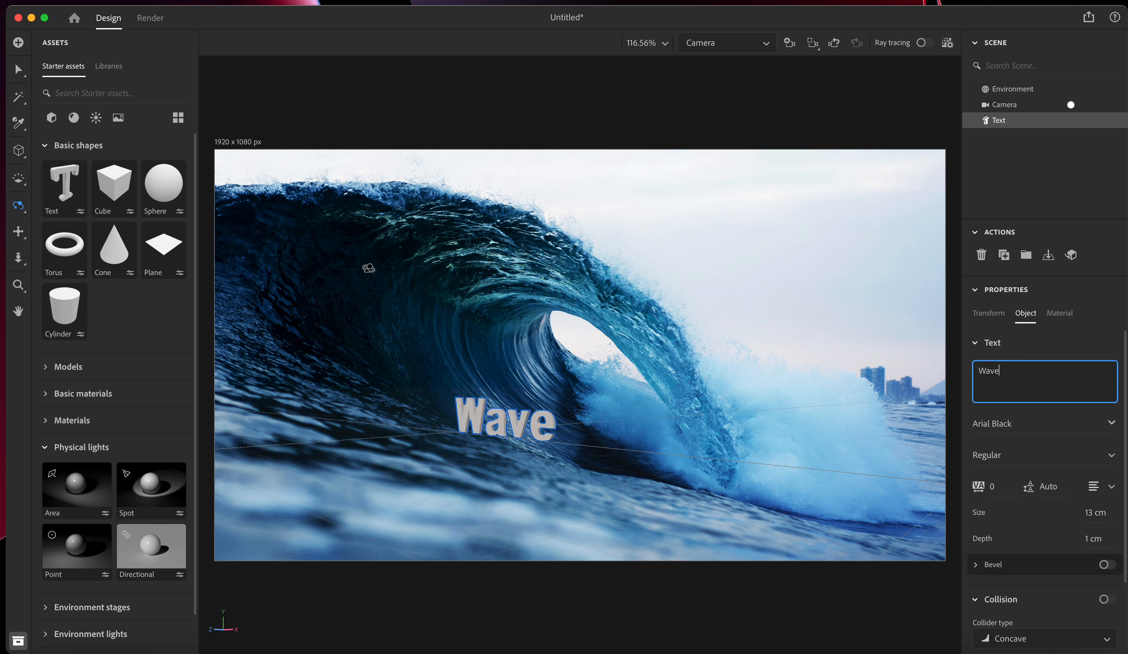
Pan and orbit the camera so the "Wave" text sits at an angle over the upper curl of the wave.
{"action": "left_click", "coordinate": [19, 231]}
{"action": "left_click_drag", "start_coordinate": [503, 412], "coordinate": [567, 244]}
{"action": "left_click", "coordinate": [18, 205]}
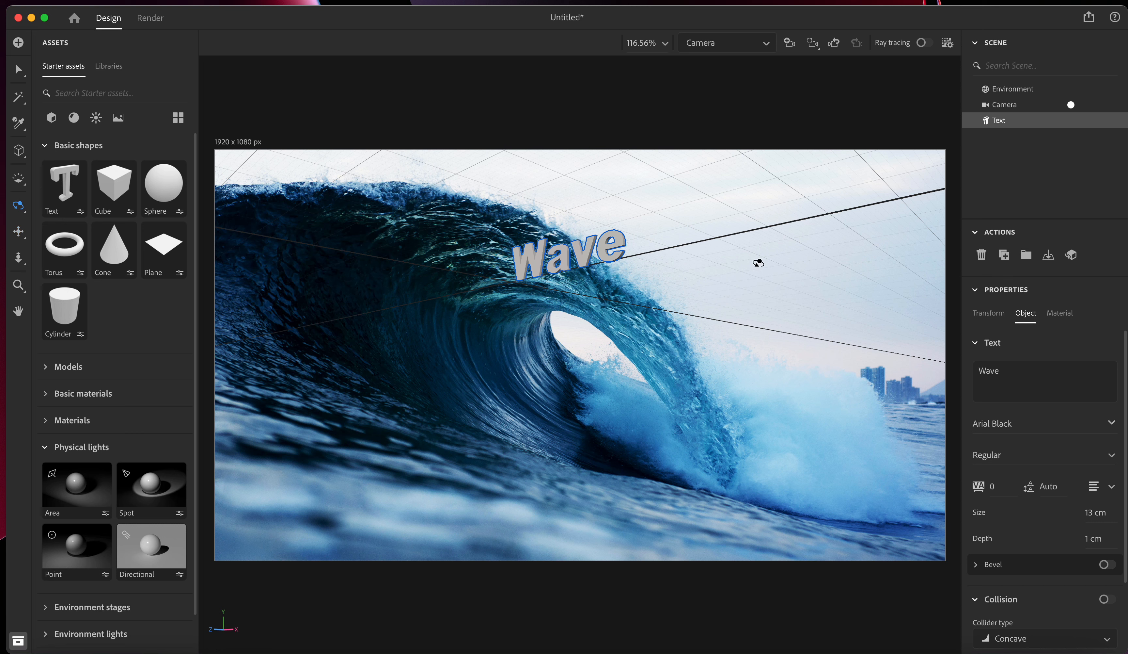
{"action": "left_click_drag", "start_coordinate": [652, 259], "coordinate": [521, 290]}
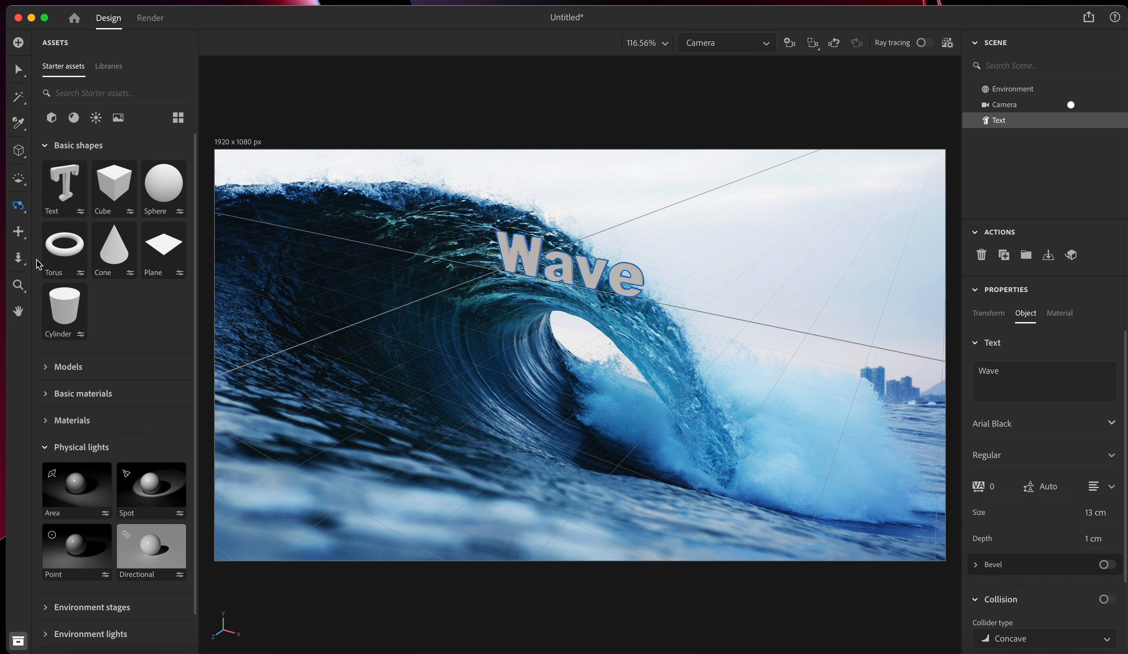
{"action": "left_click_drag", "start_coordinate": [698, 313], "coordinate": [670, 322]}
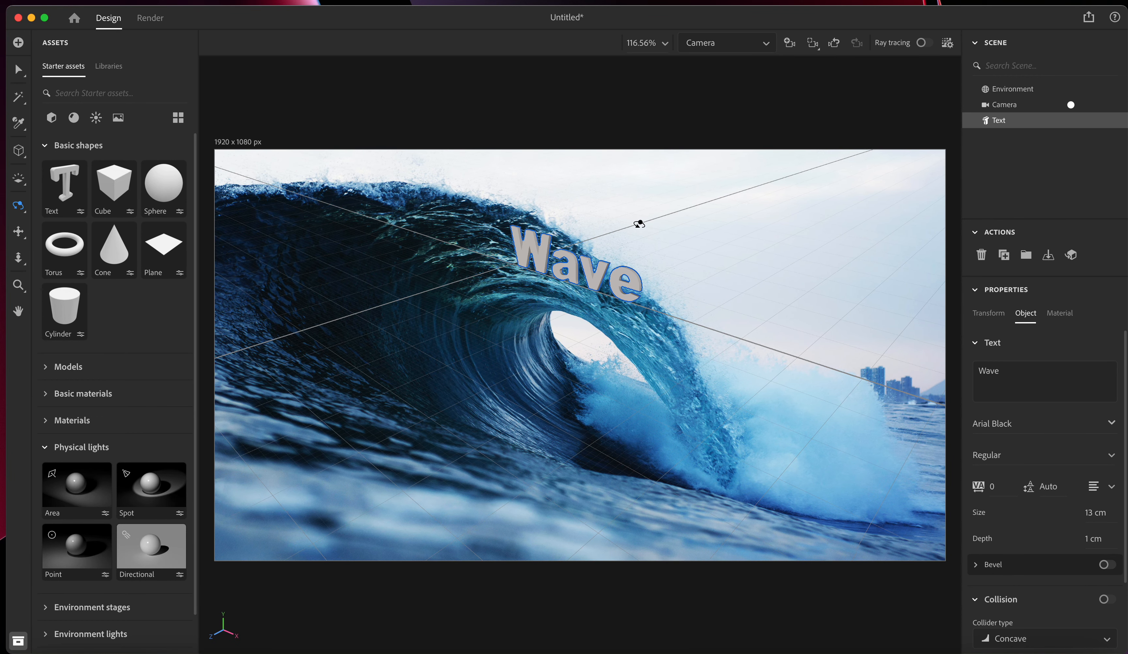
{"action": "left_click_drag", "start_coordinate": [645, 212], "coordinate": [669, 198]}
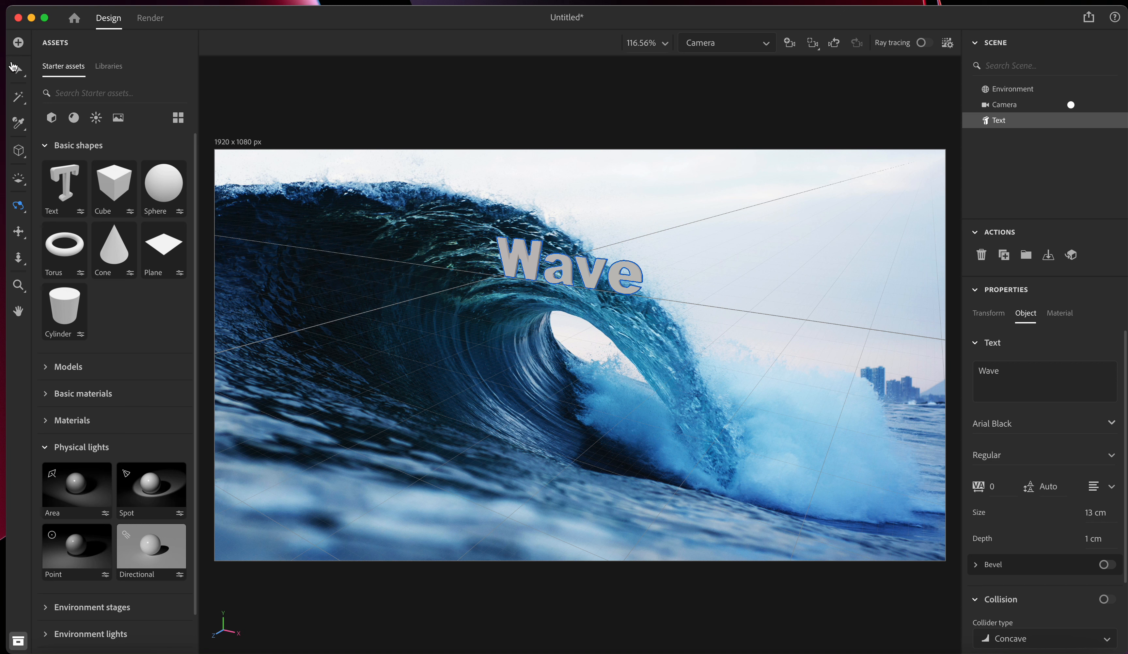
Move the "Wave" text up toward the wave's crest and rotate it around its vertical axis.
{"action": "left_click", "coordinate": [18, 70]}
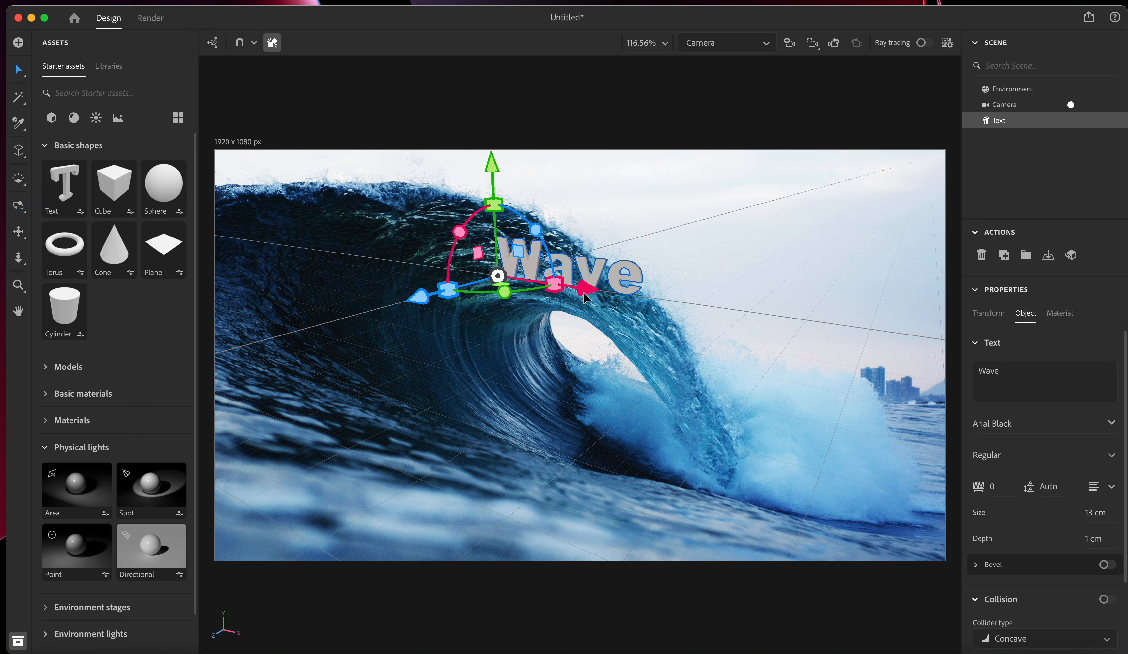
{"action": "left_click_drag", "start_coordinate": [648, 305], "coordinate": [586, 288]}
{"action": "left_click_drag", "start_coordinate": [510, 206], "coordinate": [481, 134]}
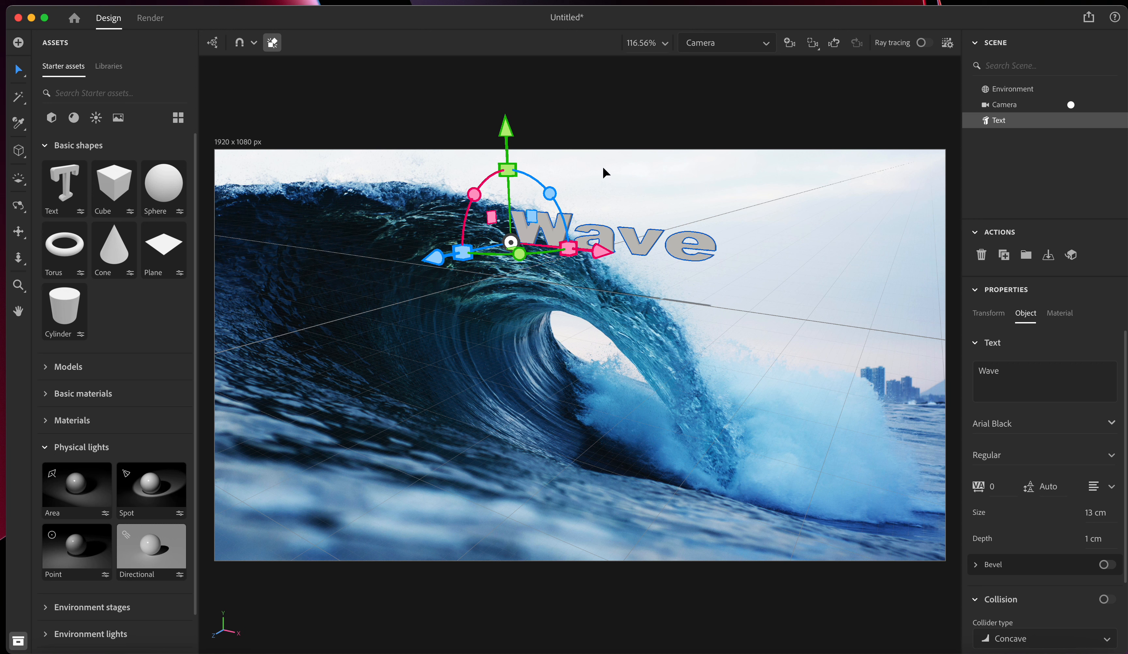
{"action": "left_click_drag", "start_coordinate": [520, 255], "coordinate": [485, 284]}
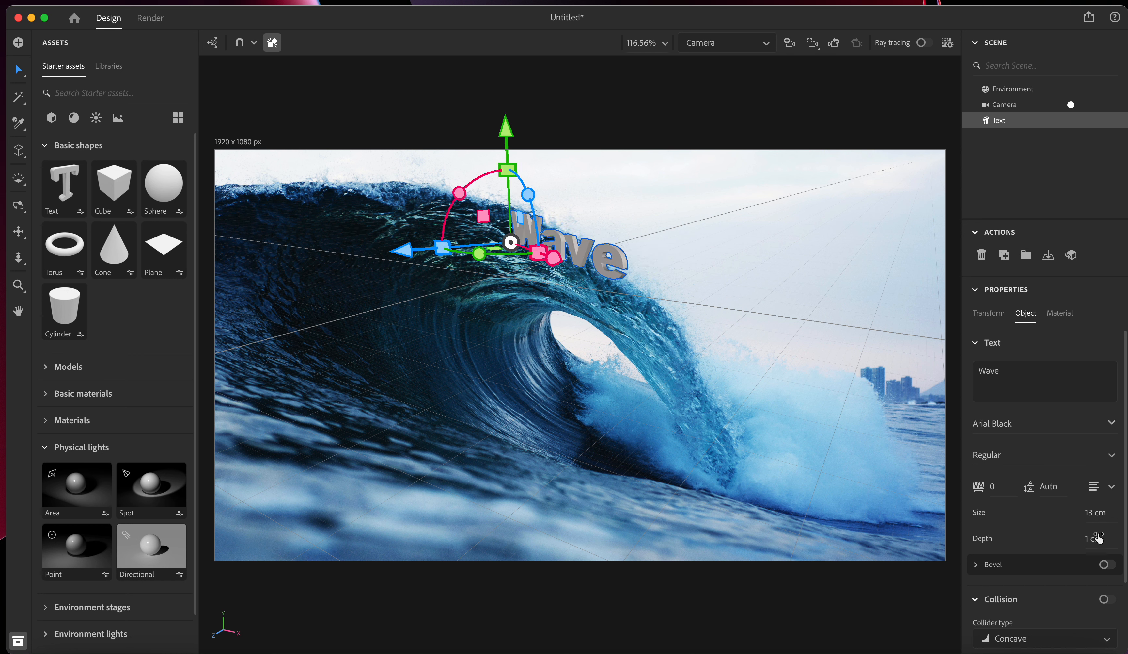
Set the "Wave" text's depth to 4 cm.
{"action": "left_click_drag", "start_coordinate": [1096, 539], "coordinate": [1101, 542]}
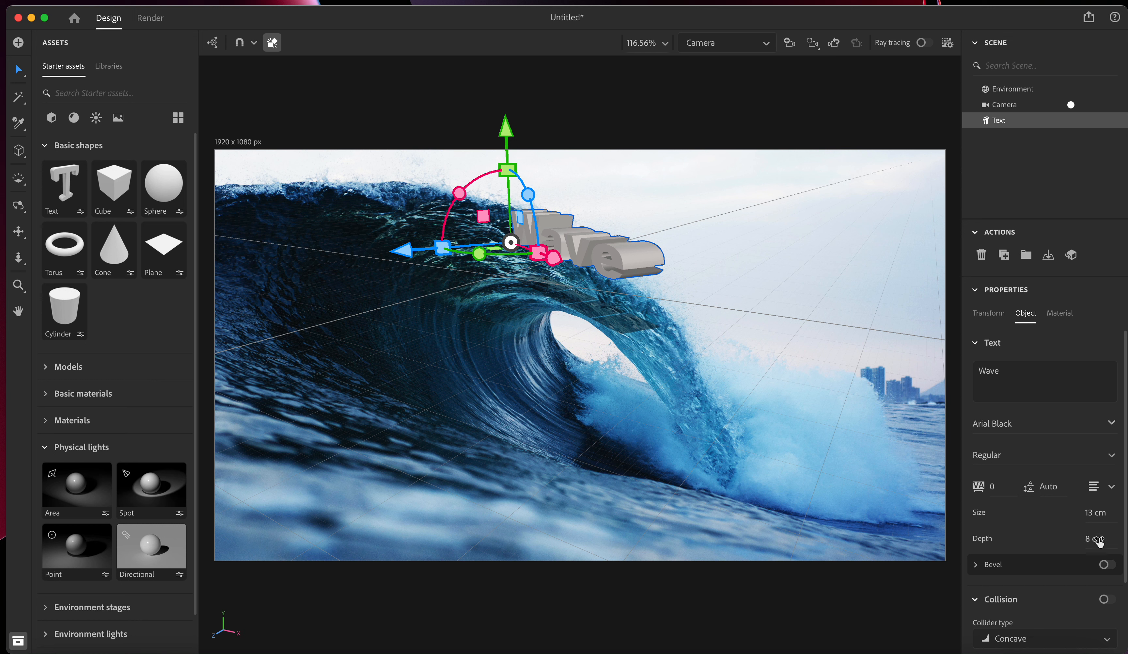
{"action": "left_click_drag", "start_coordinate": [1101, 542], "coordinate": [1099, 542]}
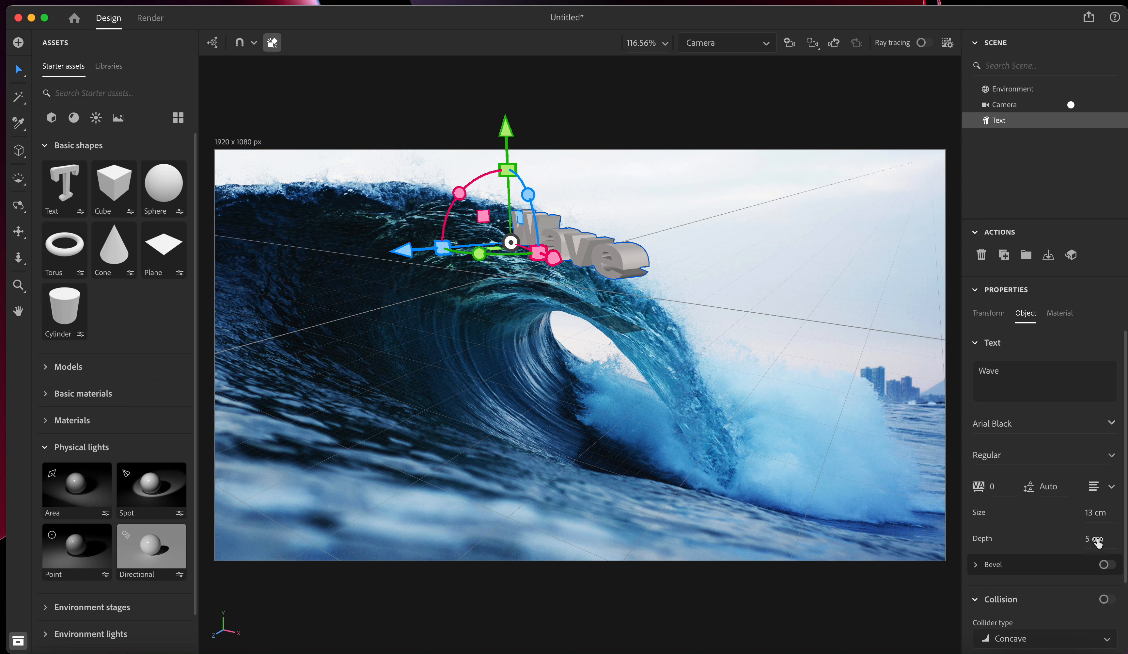
{"action": "left_click_drag", "start_coordinate": [1099, 541], "coordinate": [1093, 541]}
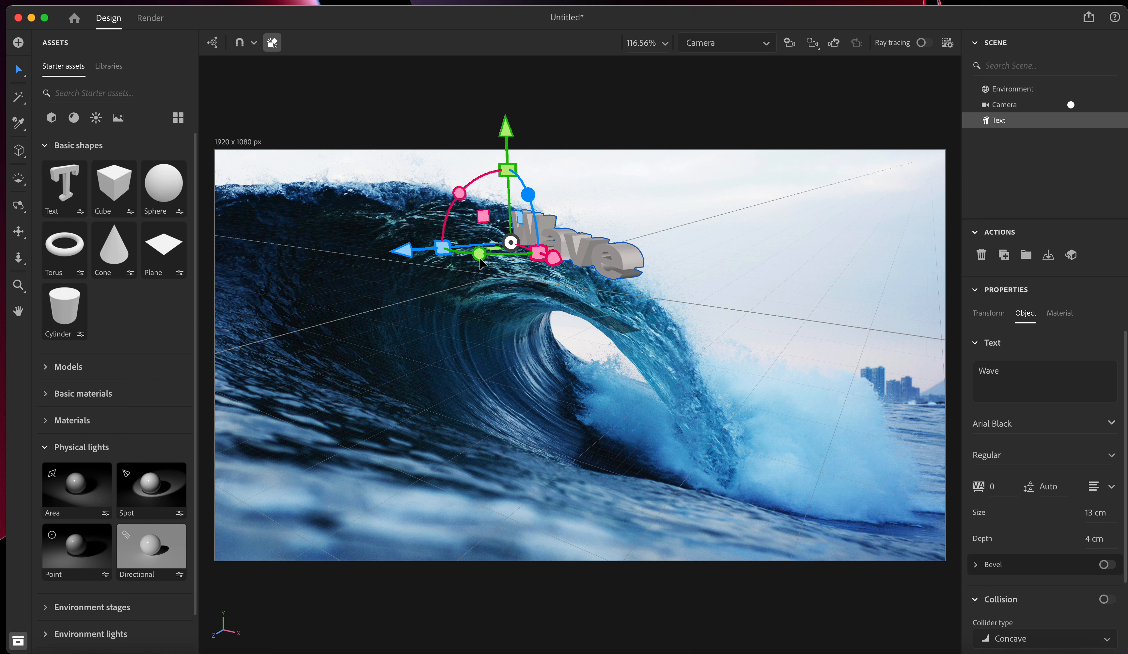
Rotate and move the "Wave" text and orbit the camera so the letters slope down along the wave's crest.
{"action": "left_click_drag", "start_coordinate": [481, 254], "coordinate": [521, 240]}
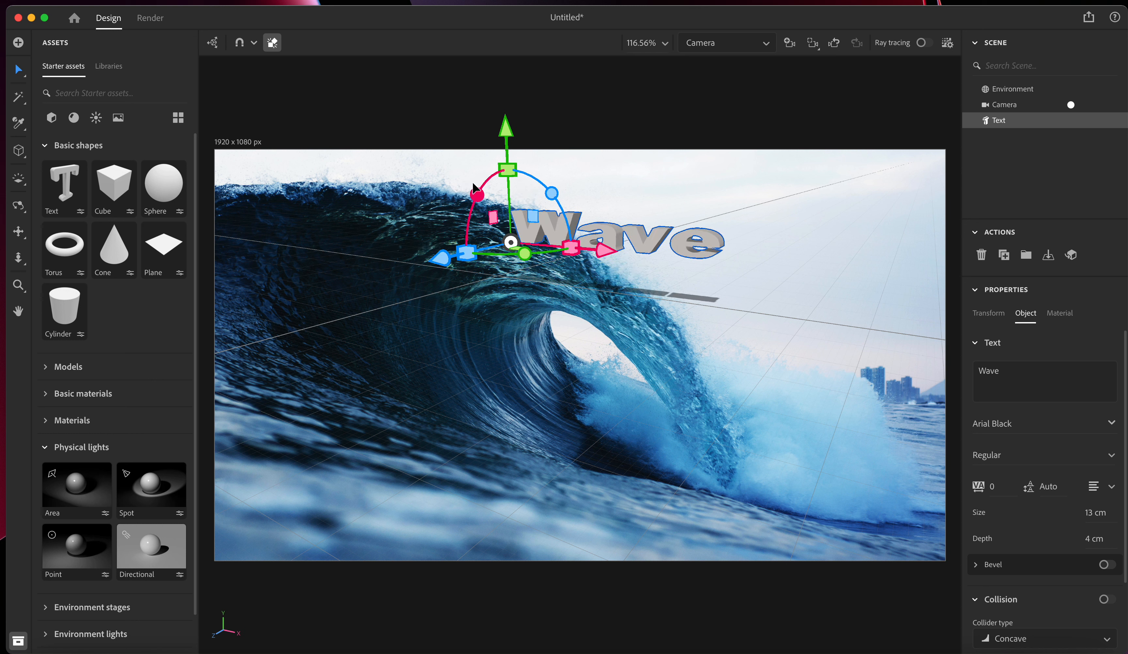
{"action": "left_click_drag", "start_coordinate": [558, 194], "coordinate": [566, 208]}
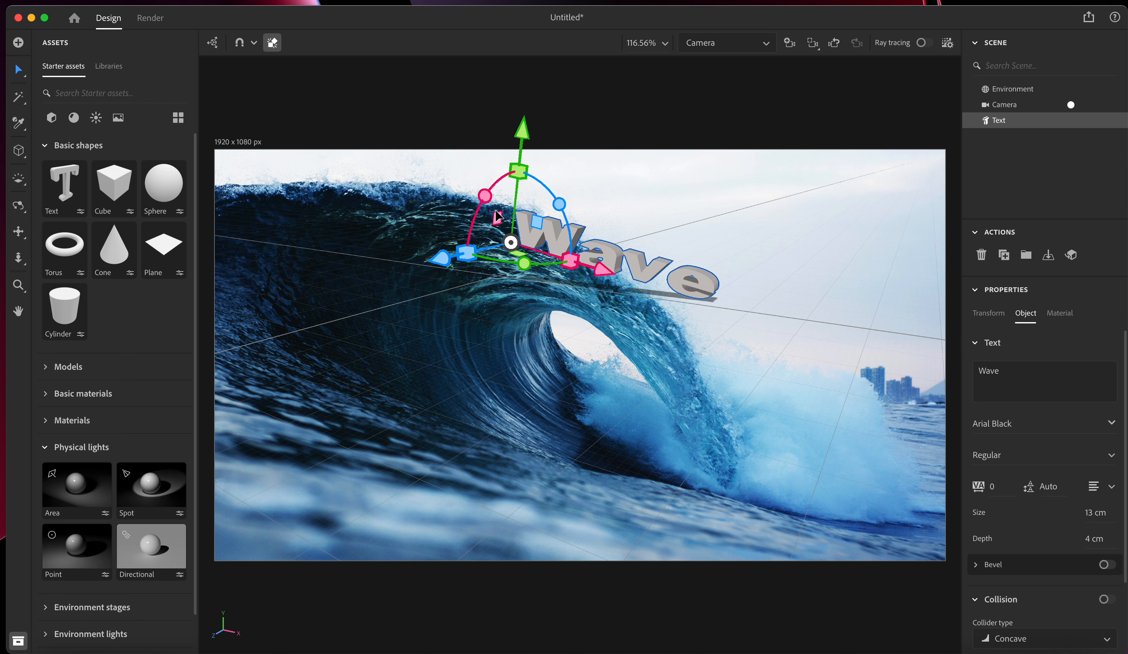
{"action": "mouse_move", "coordinate": [484, 198]}
{"action": "left_mouse_down"}
{"action": "mouse_move", "coordinate": [478, 208]}
{"action": "mouse_move", "coordinate": [495, 190]}
{"action": "left_mouse_up"}
{"action": "left_click_drag", "start_coordinate": [537, 225], "coordinate": [506, 227]}
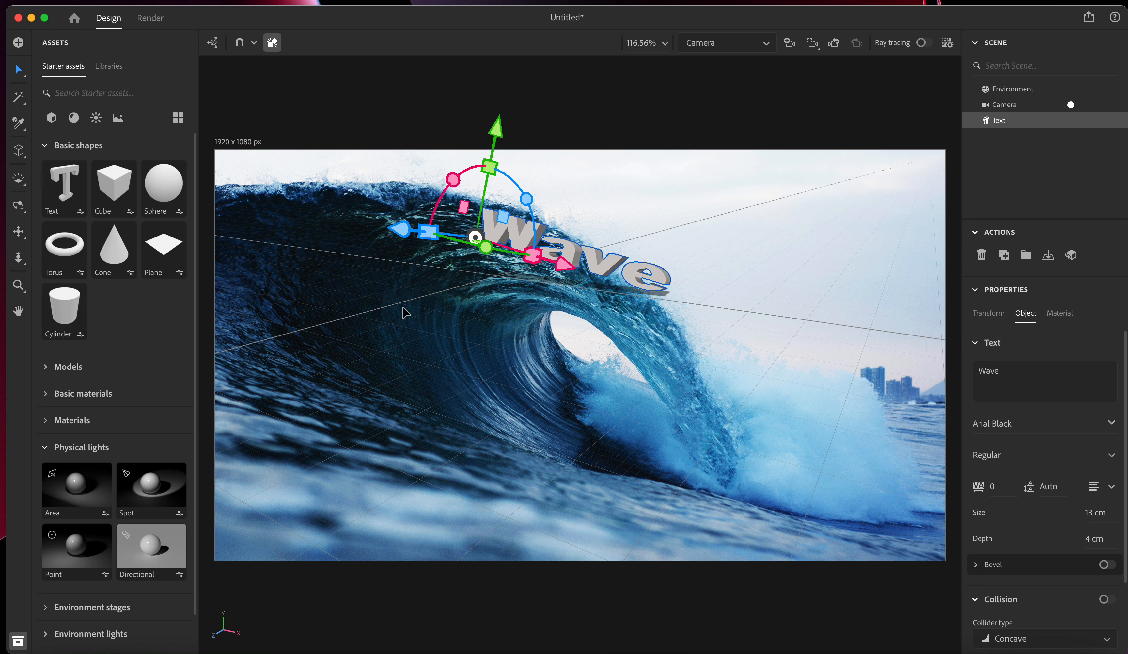
{"action": "left_click", "coordinate": [18, 205]}
{"action": "left_click_drag", "start_coordinate": [470, 351], "coordinate": [716, 303]}
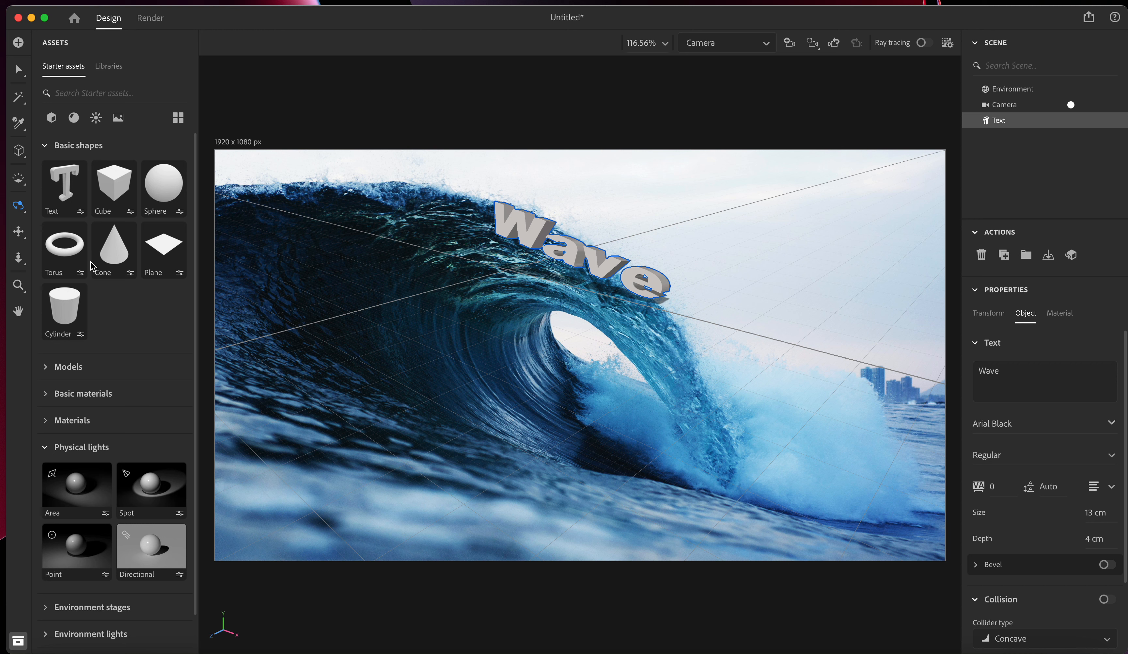
Apply the Subsurface basic material to the "Wave" text and replace it with the Metal material.
{"action": "left_click", "coordinate": [45, 373]}
{"action": "left_click", "coordinate": [46, 374]}
{"action": "left_click", "coordinate": [49, 396]}
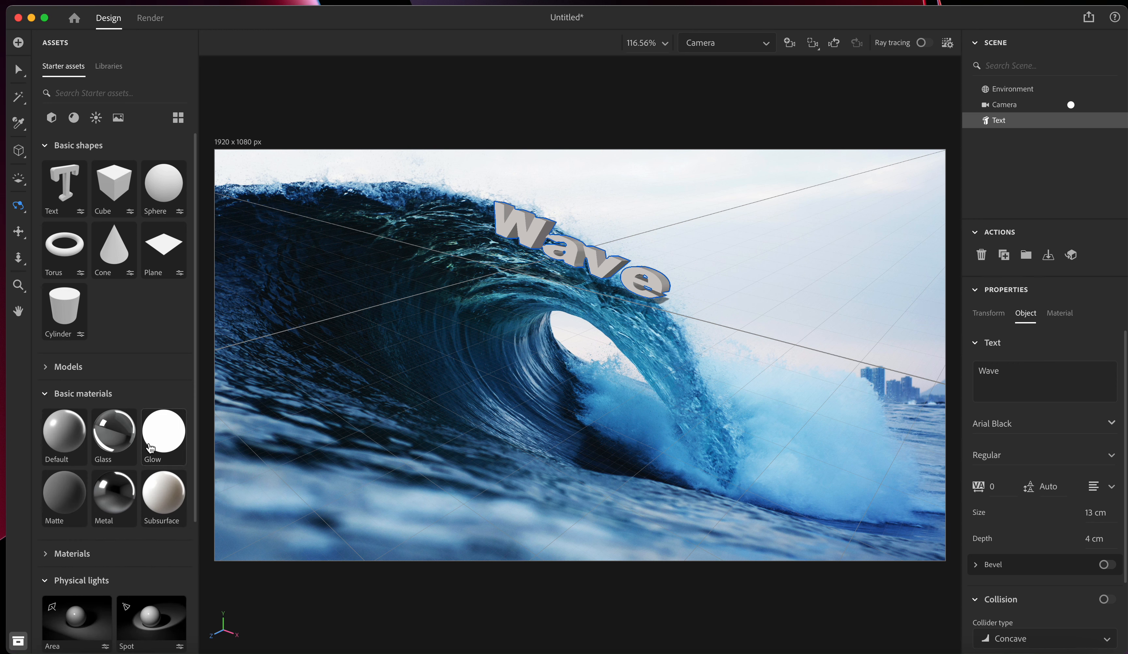
{"action": "left_click_drag", "start_coordinate": [175, 499], "coordinate": [600, 256]}
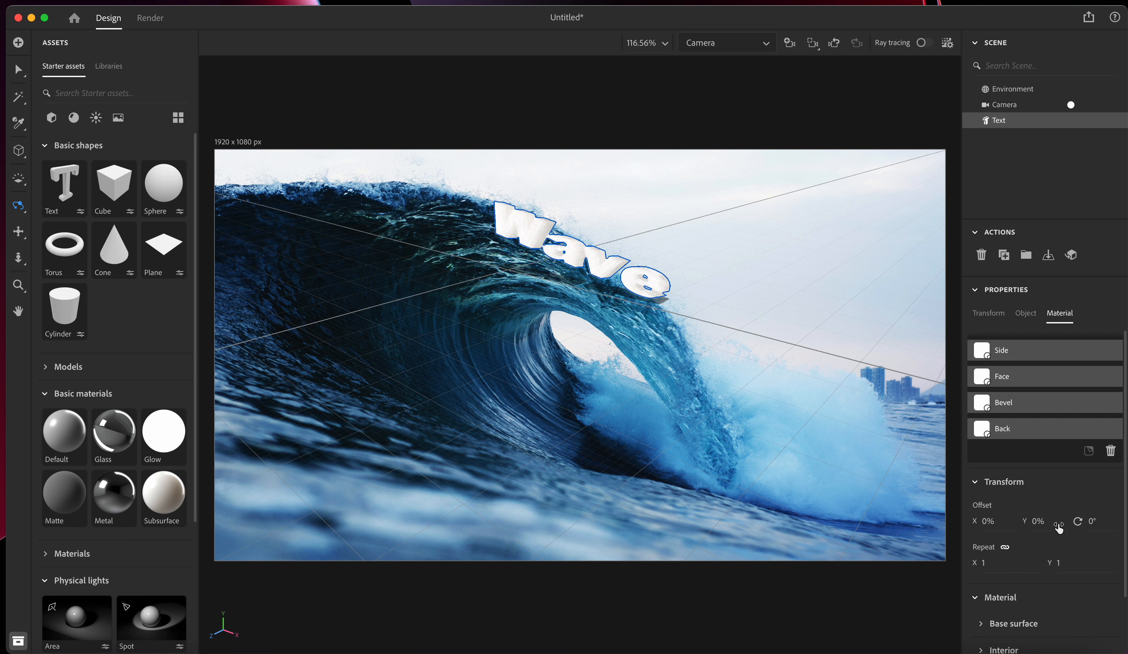
{"action": "left_click_drag", "start_coordinate": [125, 506], "coordinate": [610, 262]}
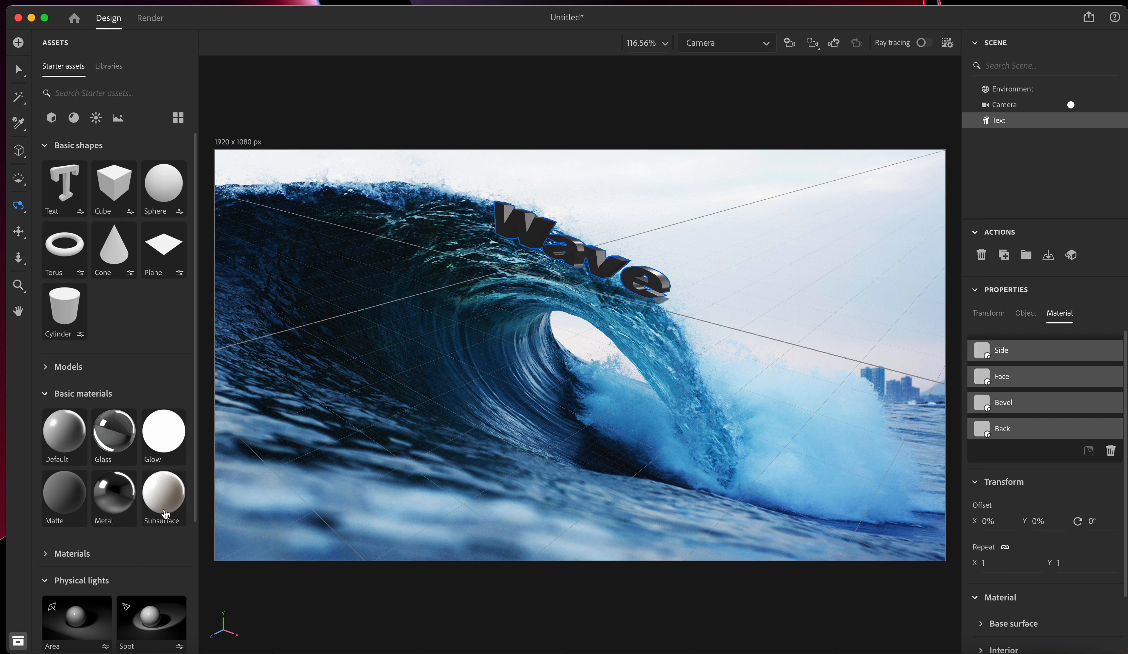
Apply the Water material from the starter materials to the "Wave" text.
{"action": "left_click", "coordinate": [1013, 623]}
{"action": "scroll", "coordinate": [1033, 538], "scroll_direction": "down", "scroll_amount": 4}
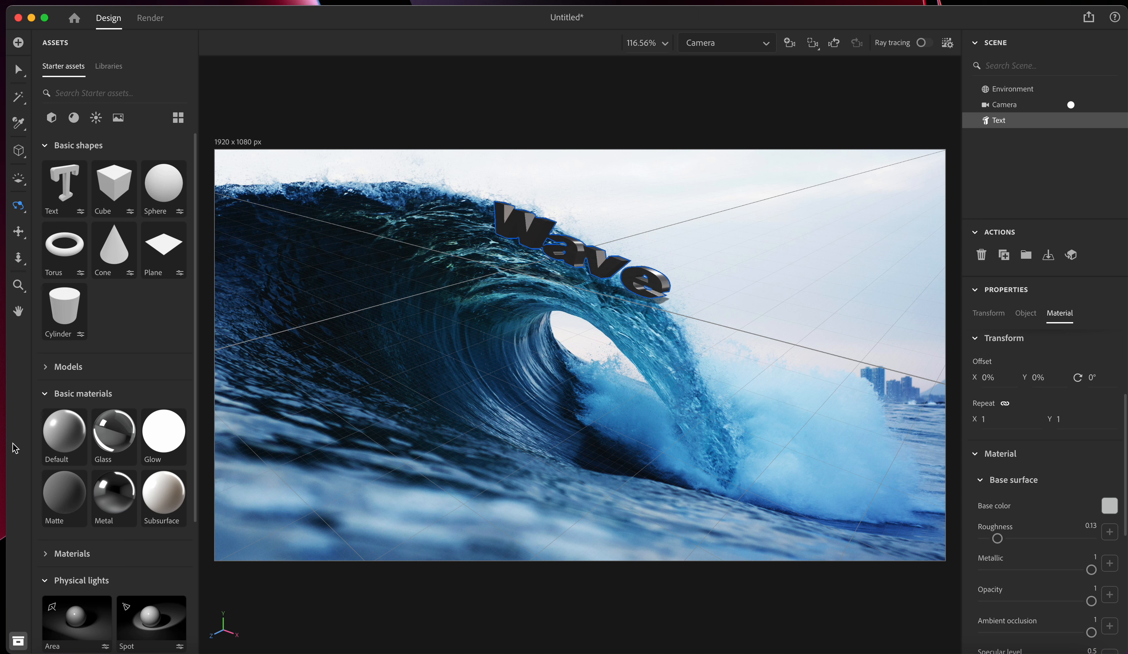
{"action": "scroll", "coordinate": [50, 460], "scroll_direction": "down", "scroll_amount": 2}
{"action": "scroll", "coordinate": [51, 460], "scroll_direction": "down", "scroll_amount": 1}
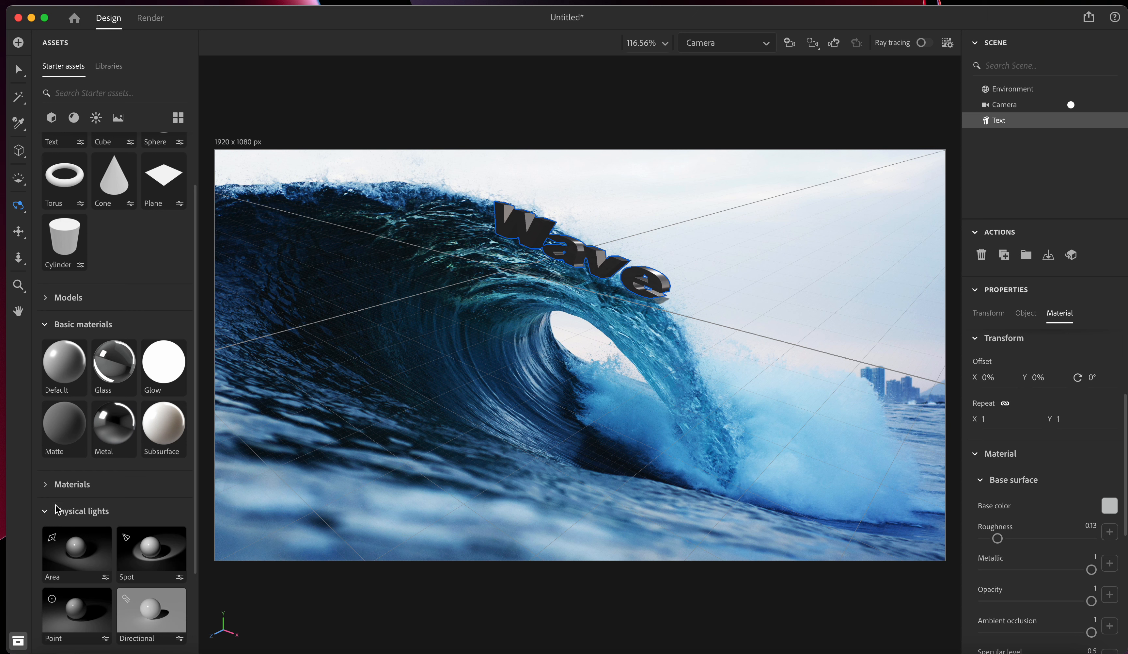
{"action": "left_click", "coordinate": [48, 487]}
{"action": "scroll", "coordinate": [102, 578], "scroll_direction": "down", "scroll_amount": 10}
{"action": "scroll", "coordinate": [102, 578], "scroll_direction": "down", "scroll_amount": 14}
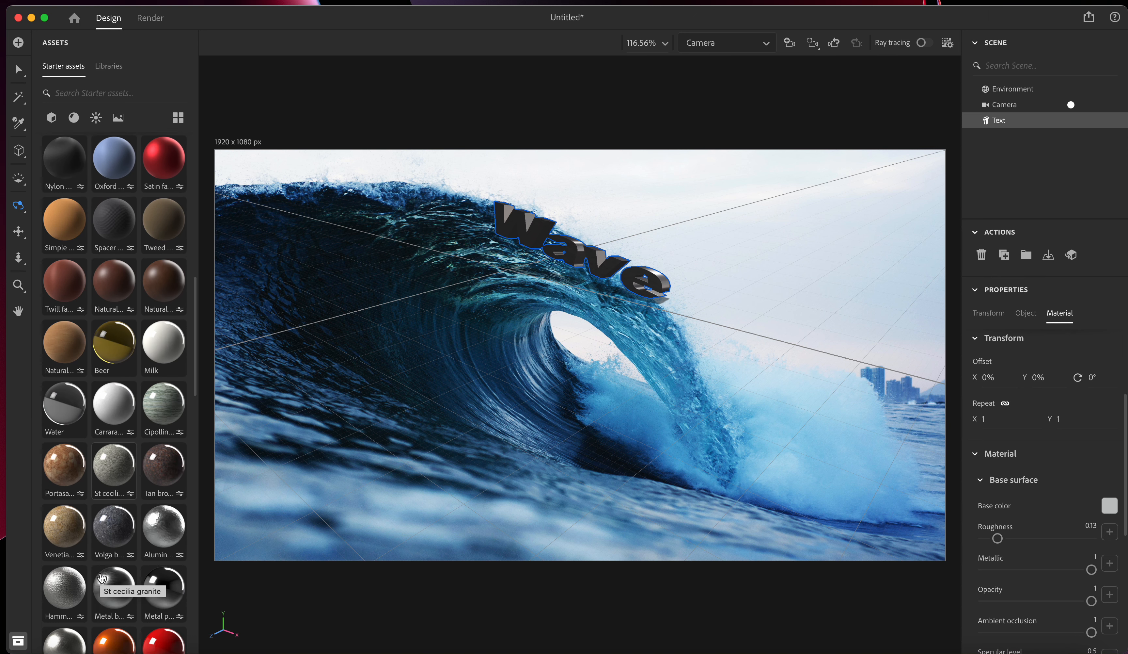
{"action": "scroll", "coordinate": [103, 578], "scroll_direction": "down", "scroll_amount": 3}
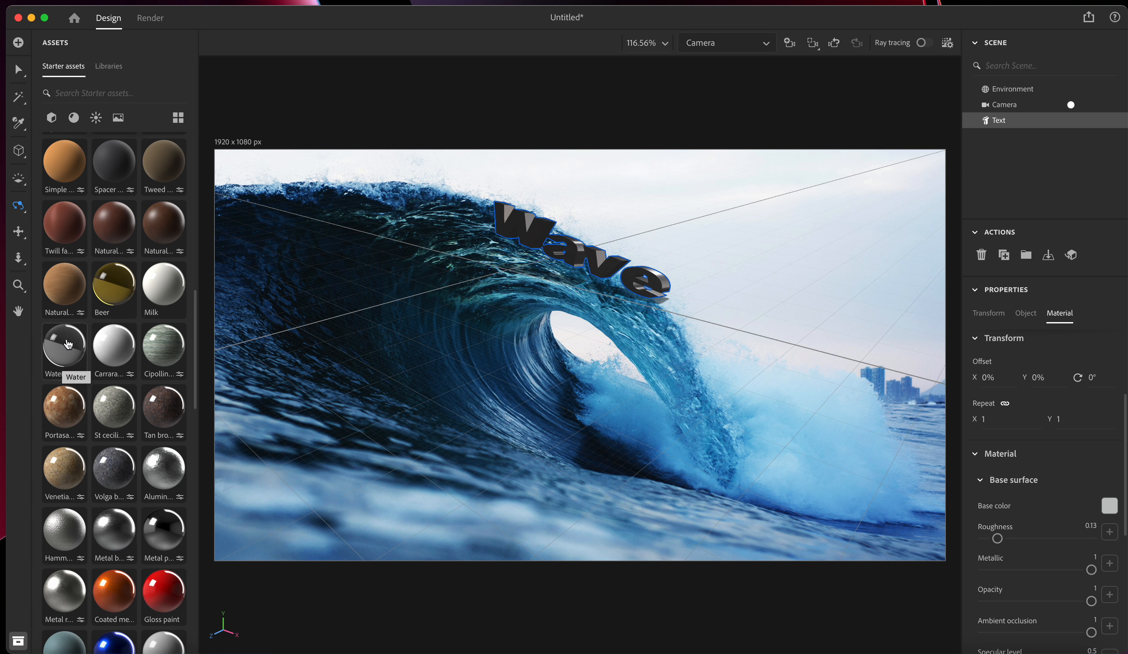
{"action": "left_click_drag", "start_coordinate": [67, 343], "coordinate": [1012, 119]}
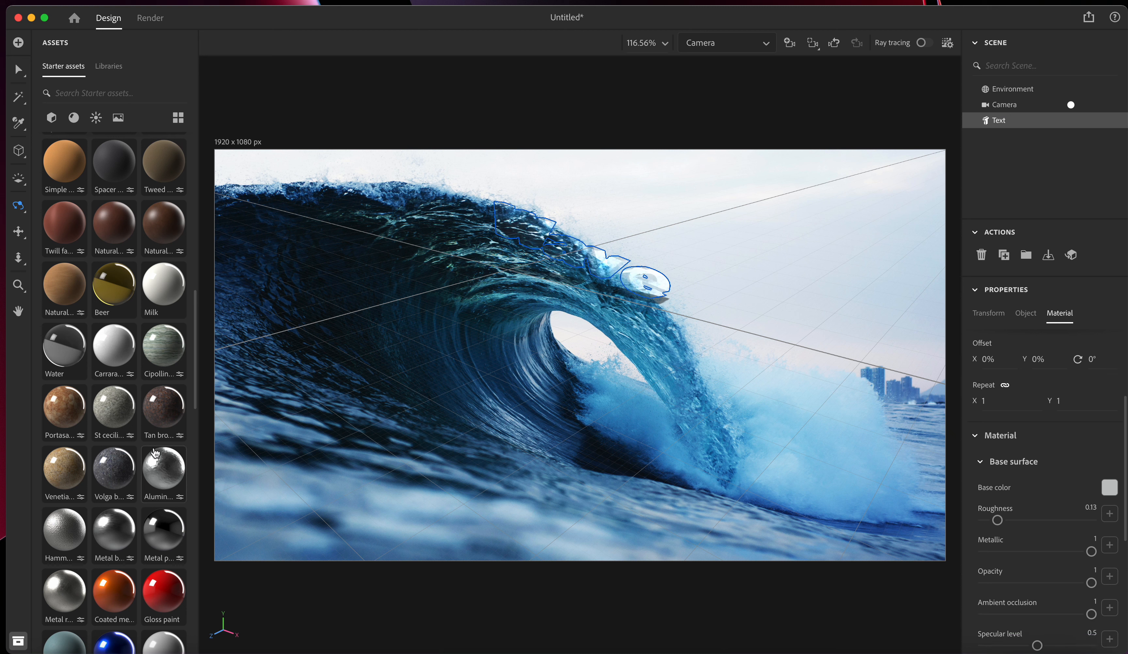
Replace the "Wave" text's Water material with the glossy dark metal and try the rough metal material instead.
{"action": "scroll", "coordinate": [166, 527], "scroll_direction": "down", "scroll_amount": 2}
{"action": "left_click_drag", "start_coordinate": [164, 513], "coordinate": [998, 120]}
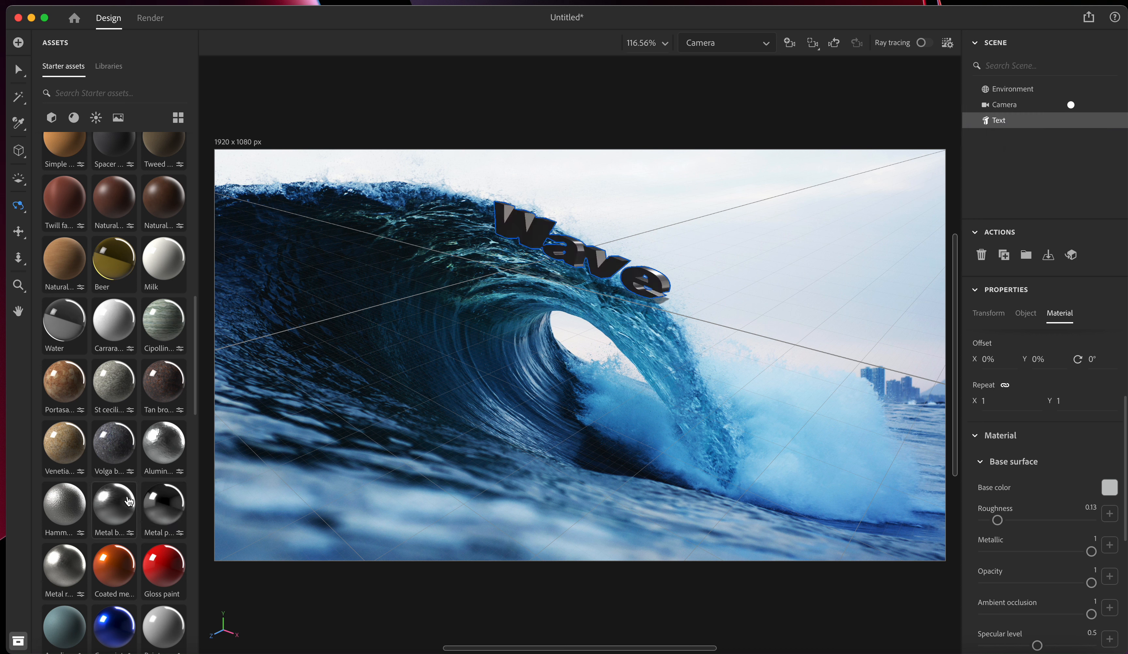
{"action": "scroll", "coordinate": [128, 500], "scroll_direction": "down", "scroll_amount": 7}
{"action": "left_click_drag", "start_coordinate": [62, 479], "coordinate": [1004, 122]}
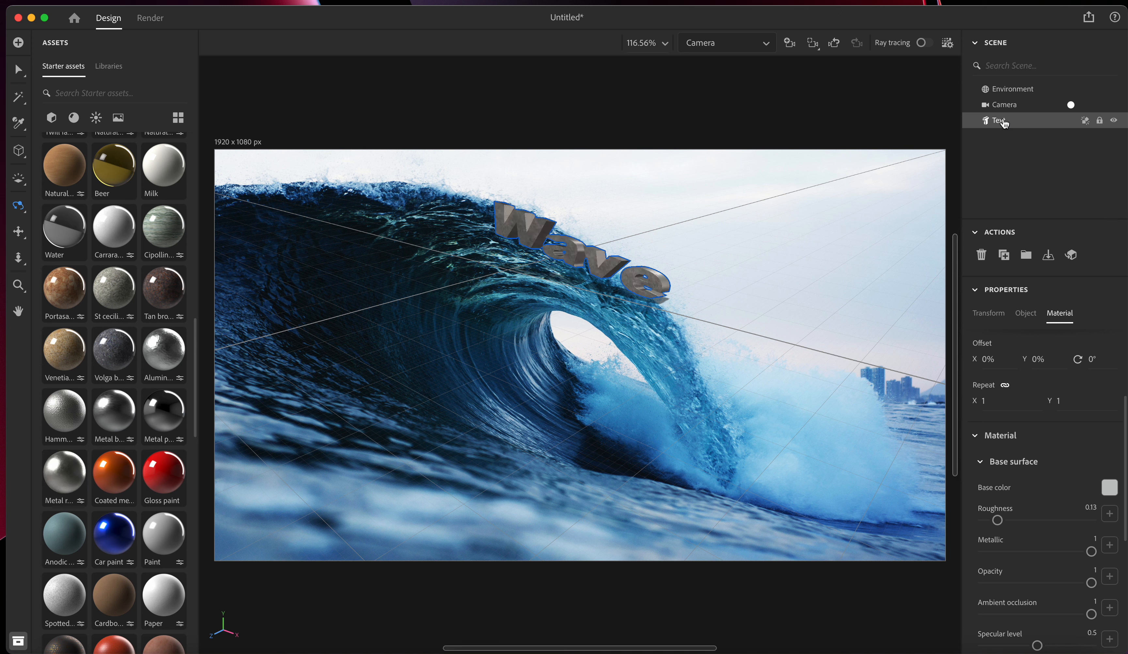
Apply the Paint material to the "Wave" text and replace it with the Metal brushed material.
{"action": "scroll", "coordinate": [158, 551], "scroll_direction": "down", "scroll_amount": 5}
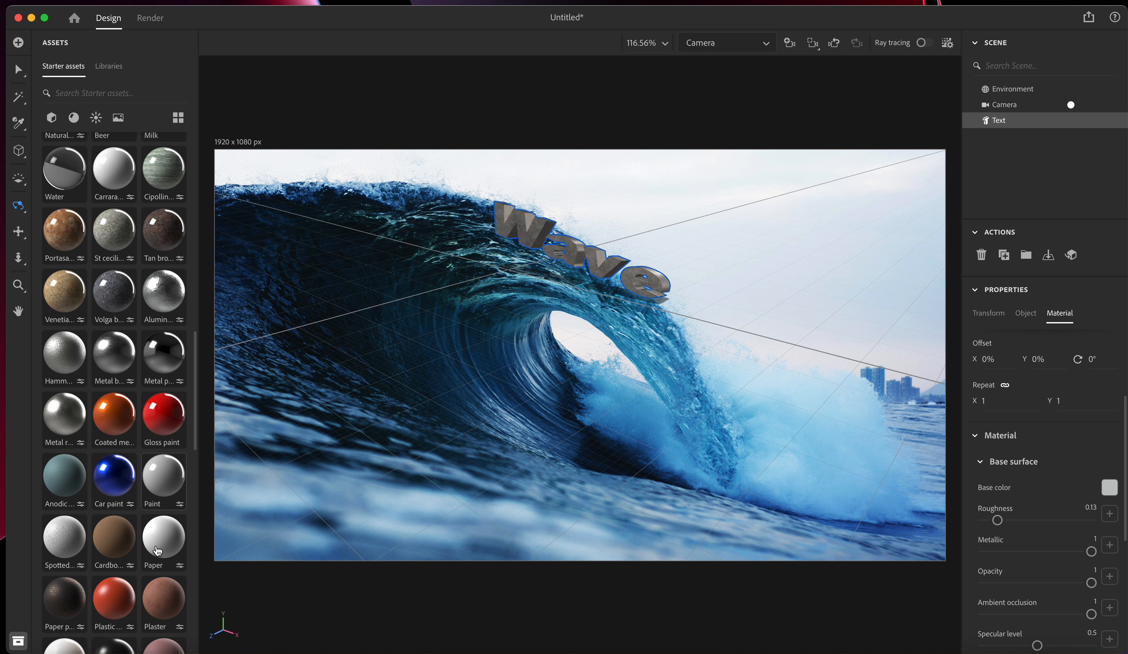
{"action": "mouse_move", "coordinate": [162, 477]}
{"action": "left_mouse_down"}
{"action": "mouse_move", "coordinate": [416, 365]}
{"action": "mouse_move", "coordinate": [596, 253]}
{"action": "left_mouse_up"}
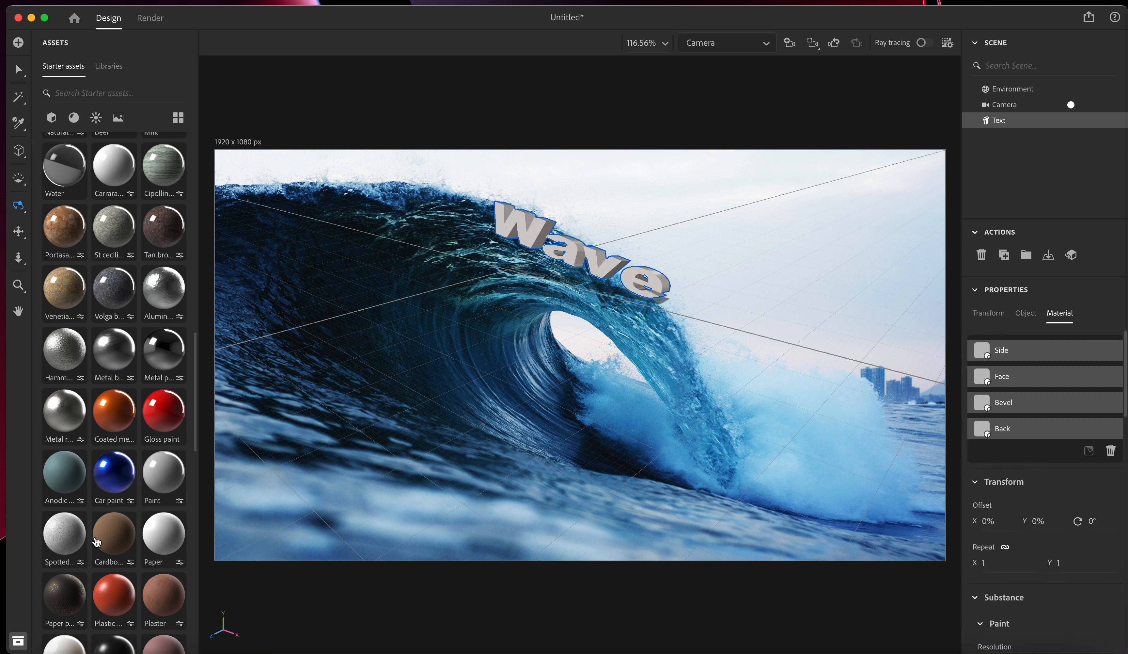
{"action": "scroll", "coordinate": [96, 542], "scroll_direction": "down", "scroll_amount": 10}
{"action": "scroll", "coordinate": [97, 541], "scroll_direction": "down", "scroll_amount": 12}
{"action": "scroll", "coordinate": [98, 539], "scroll_direction": "up", "scroll_amount": 20}
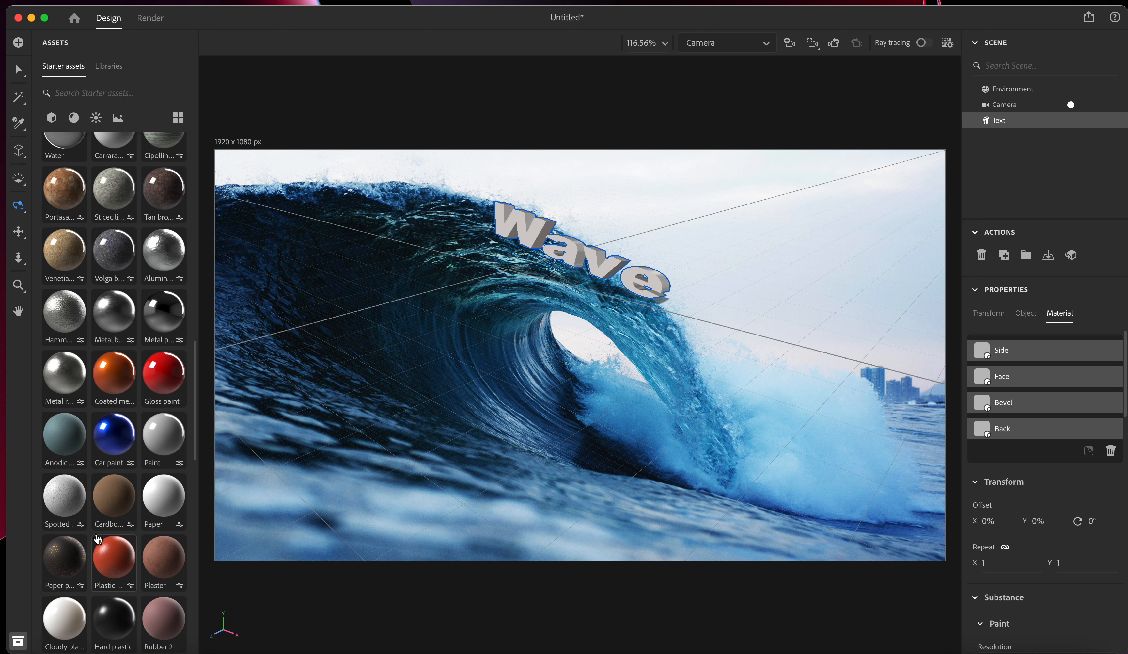
{"action": "scroll", "coordinate": [98, 538], "scroll_direction": "up", "scroll_amount": 1}
{"action": "scroll", "coordinate": [98, 538], "scroll_direction": "up", "scroll_amount": 3}
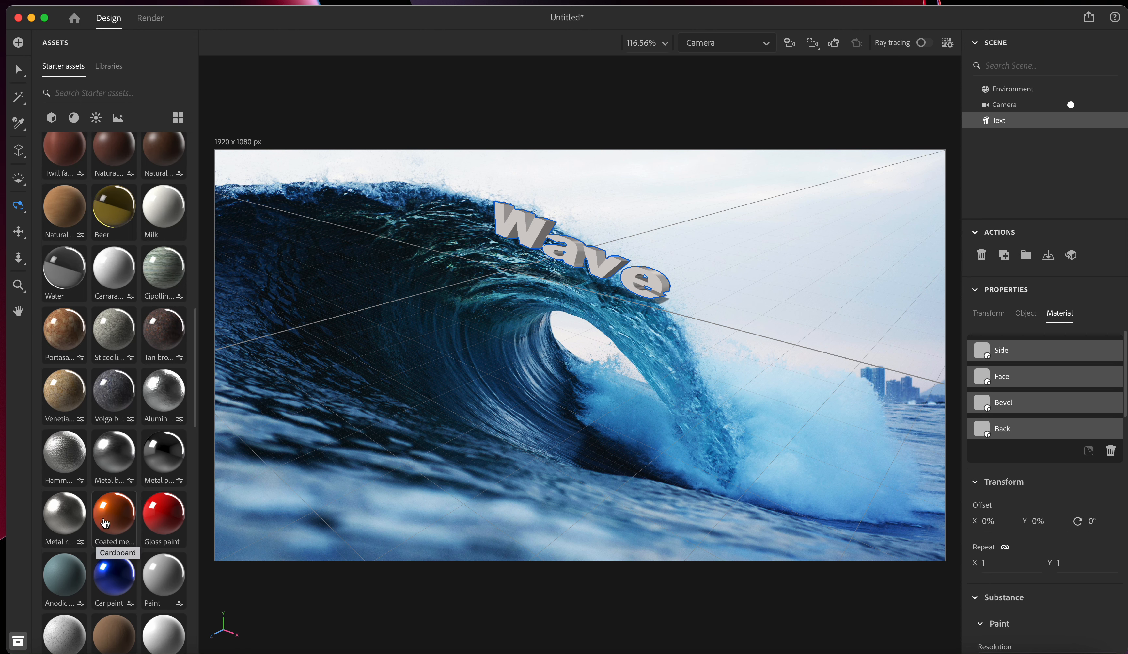
{"action": "mouse_move", "coordinate": [115, 455]}
{"action": "left_mouse_down"}
{"action": "mouse_move", "coordinate": [567, 295]}
{"action": "mouse_move", "coordinate": [597, 271]}
{"action": "left_mouse_up"}
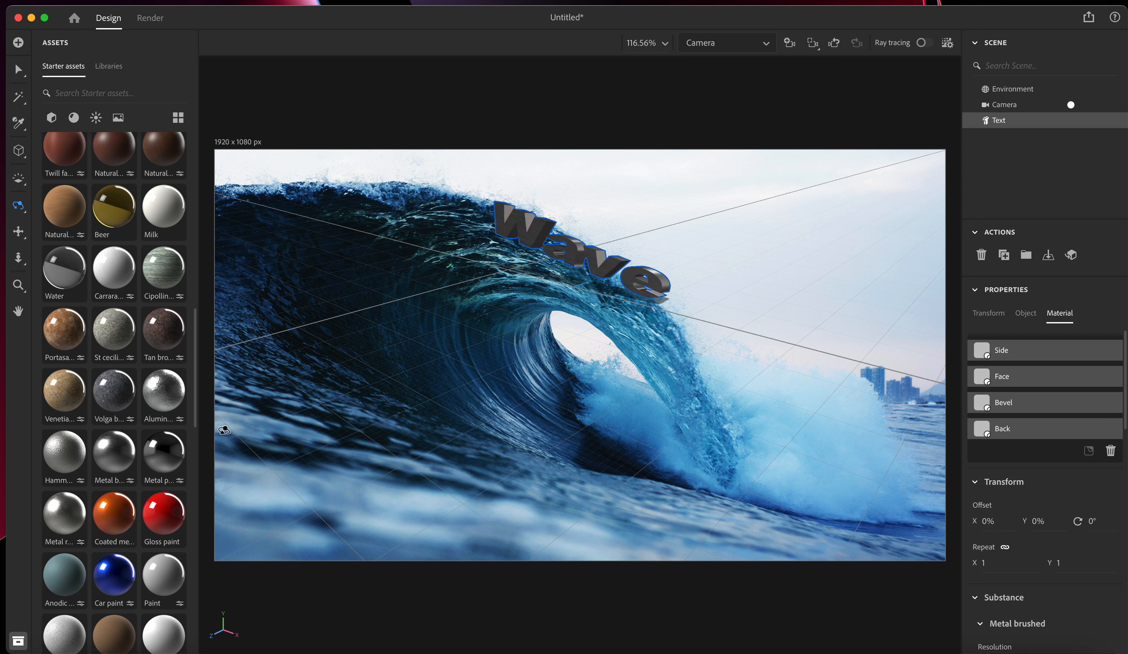
Apply the rough metal material to the "Wave" text and set its metal preset to Palladium Pd.
{"action": "left_click_drag", "start_coordinate": [62, 520], "coordinate": [615, 262]}
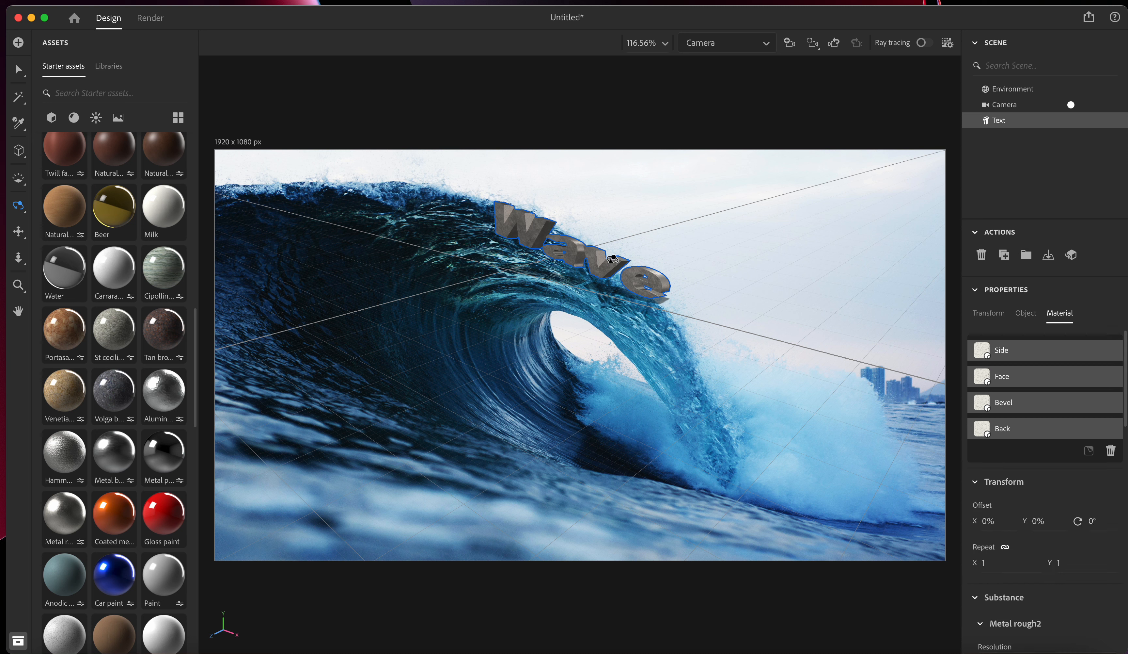
{"action": "scroll", "coordinate": [1037, 520], "scroll_direction": "down", "scroll_amount": 10}
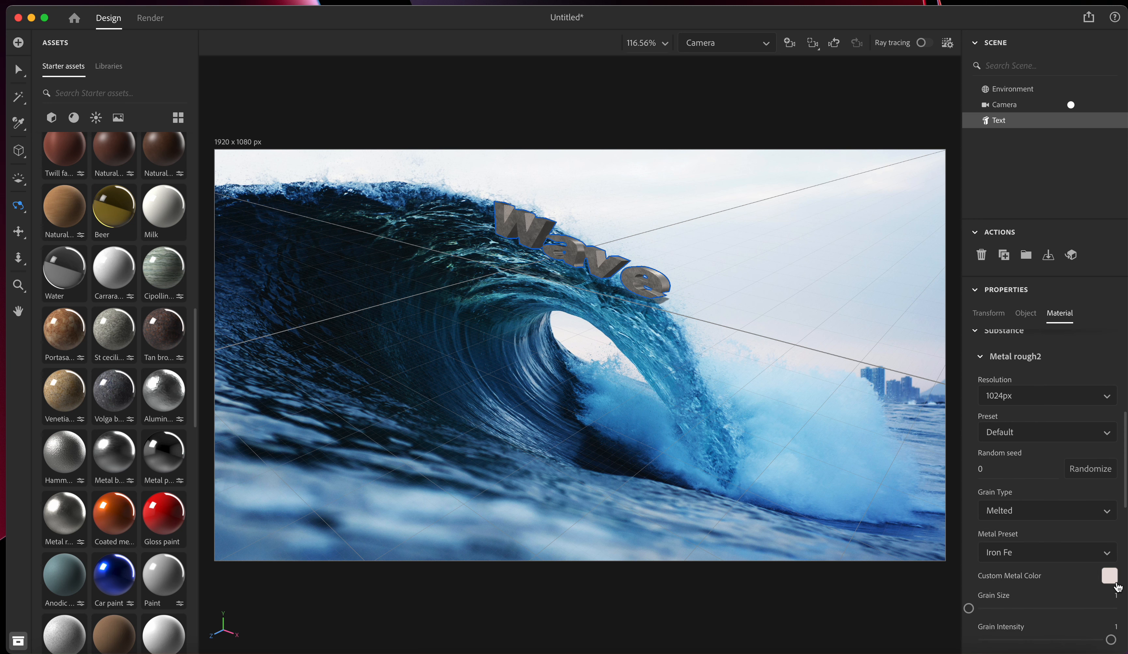
{"action": "left_click", "coordinate": [1108, 555]}
{"action": "left_click", "coordinate": [1017, 376]}
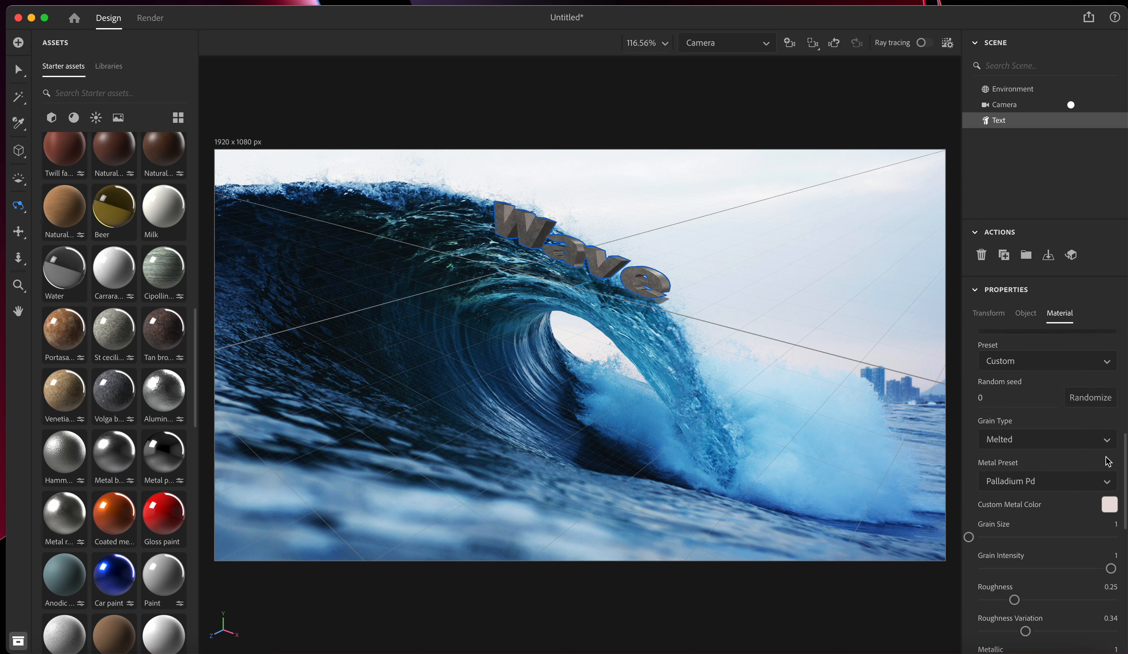
Switch the rough metal's metal preset to Zinc Zn and replace it with Magnesium Mg.
{"action": "left_click", "coordinate": [1105, 484]}
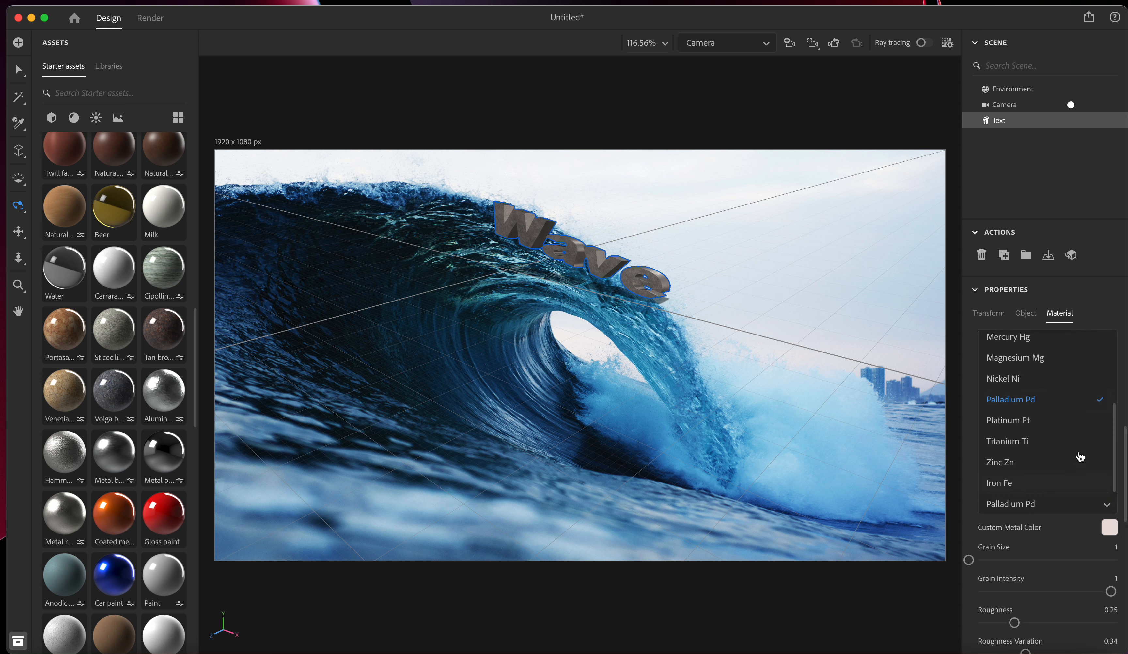
{"action": "left_click", "coordinate": [1045, 462]}
{"action": "left_click", "coordinate": [1104, 512]}
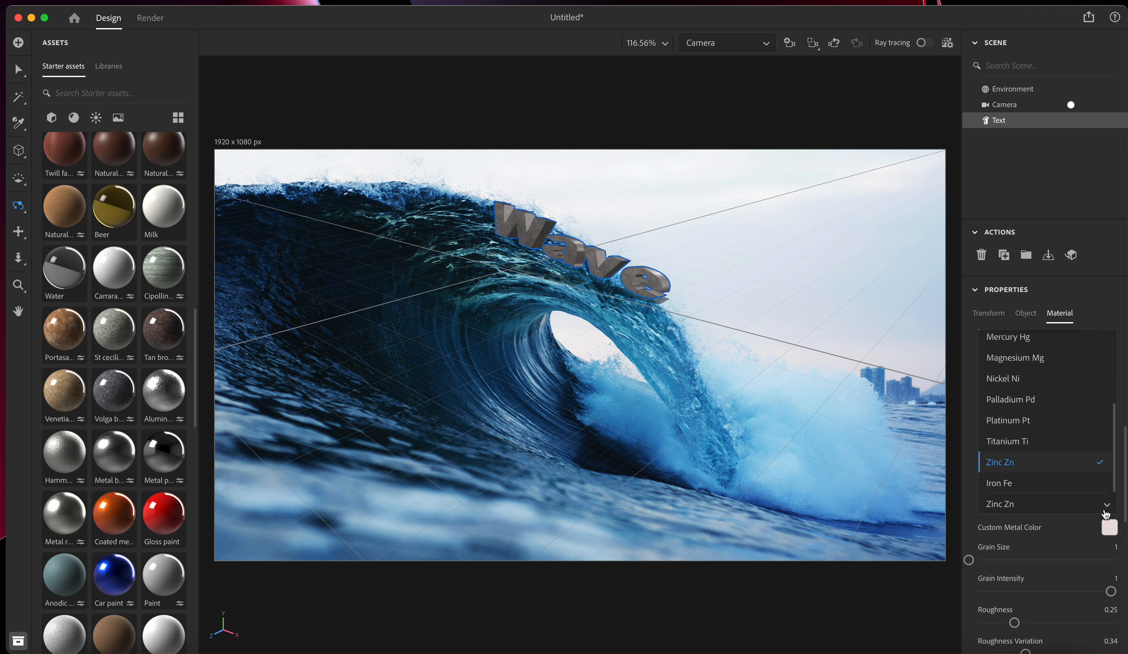
{"action": "left_click", "coordinate": [1062, 367]}
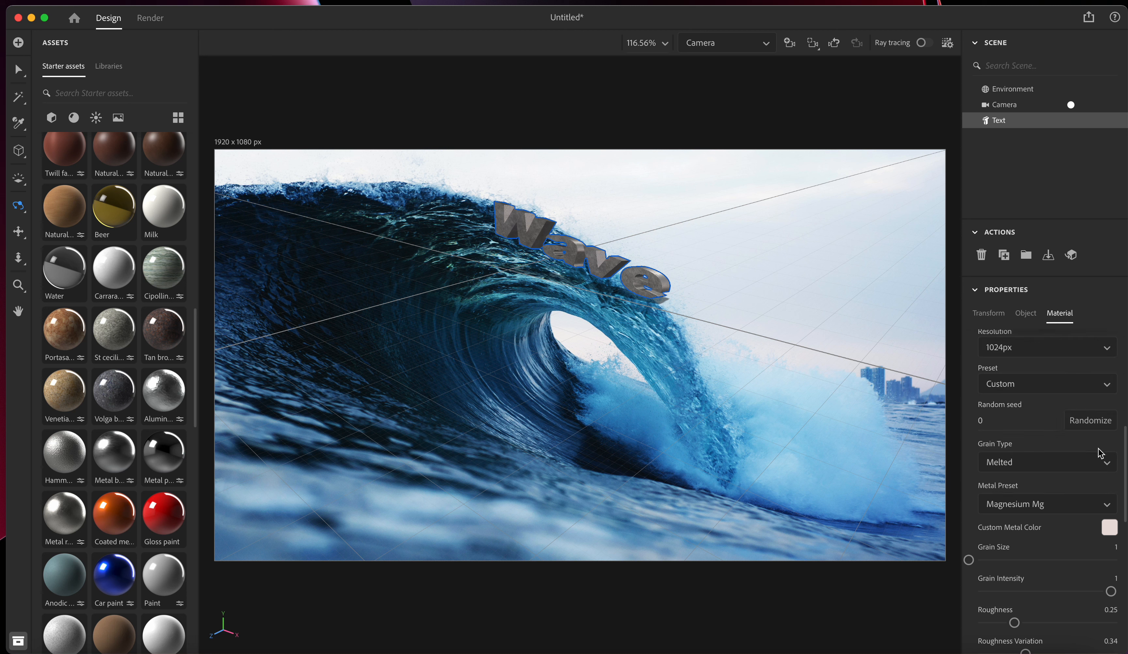
Set the "Wave" text's metal preset to Copper Cu.
{"action": "left_click", "coordinate": [1111, 506]}
{"action": "scroll", "coordinate": [1062, 425], "scroll_direction": "up", "scroll_amount": 5}
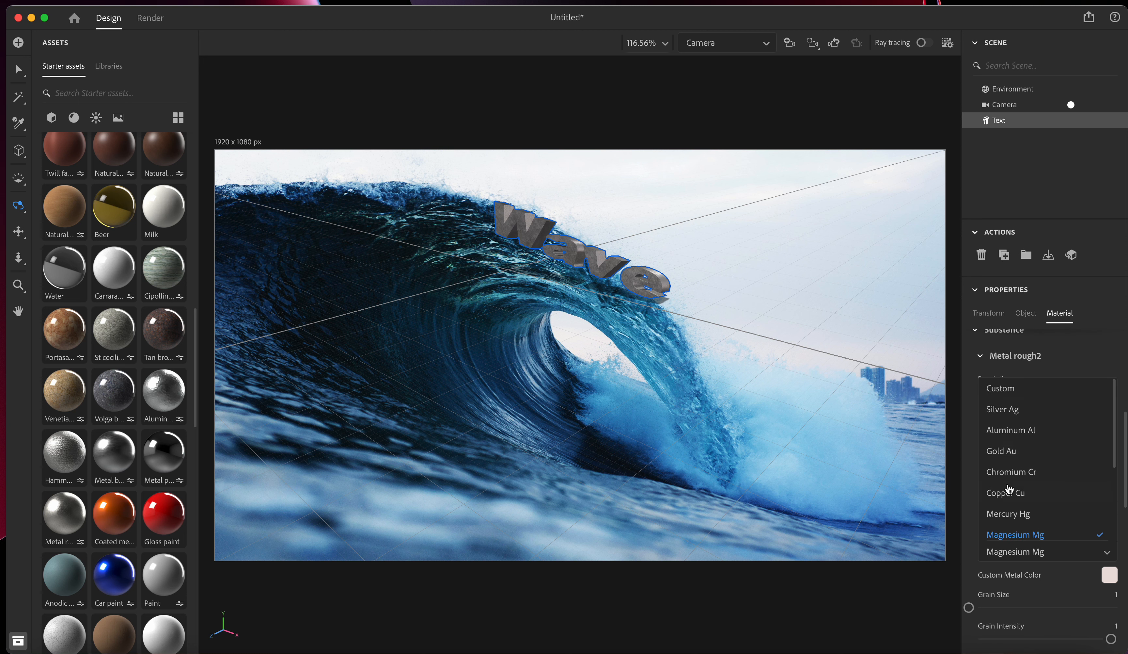
{"action": "left_click", "coordinate": [1009, 491]}
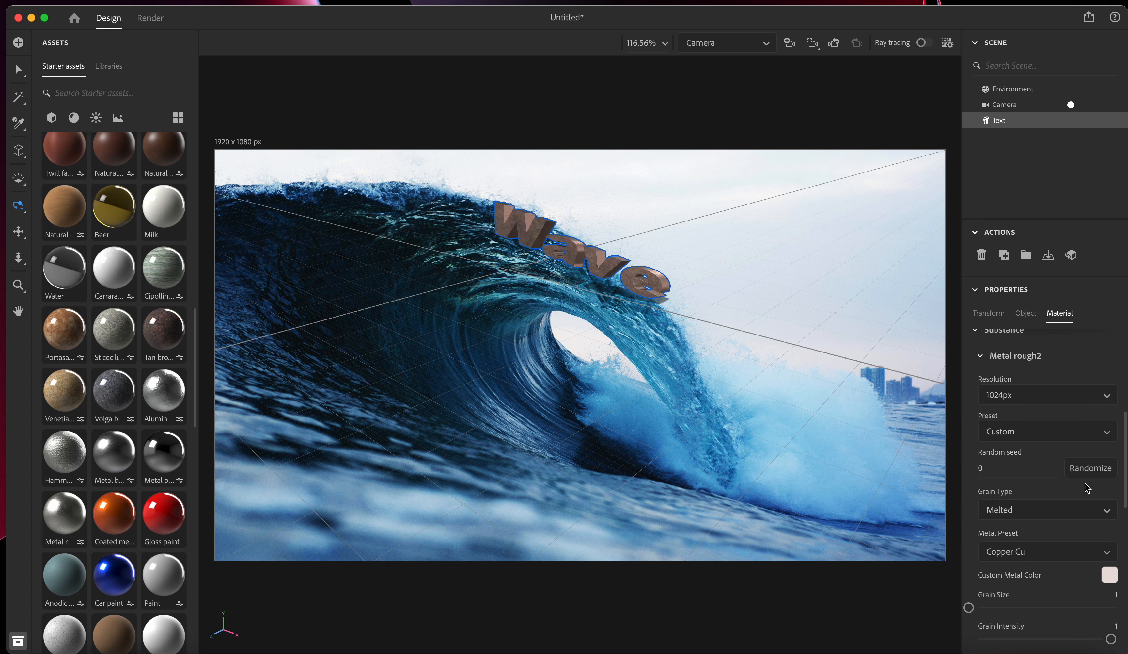
{"action": "left_click", "coordinate": [1100, 429]}
{"action": "left_click", "coordinate": [1100, 433]}
{"action": "left_click", "coordinate": [1097, 436]}
{"action": "scroll", "coordinate": [1054, 510], "scroll_direction": "down", "scroll_amount": 2}
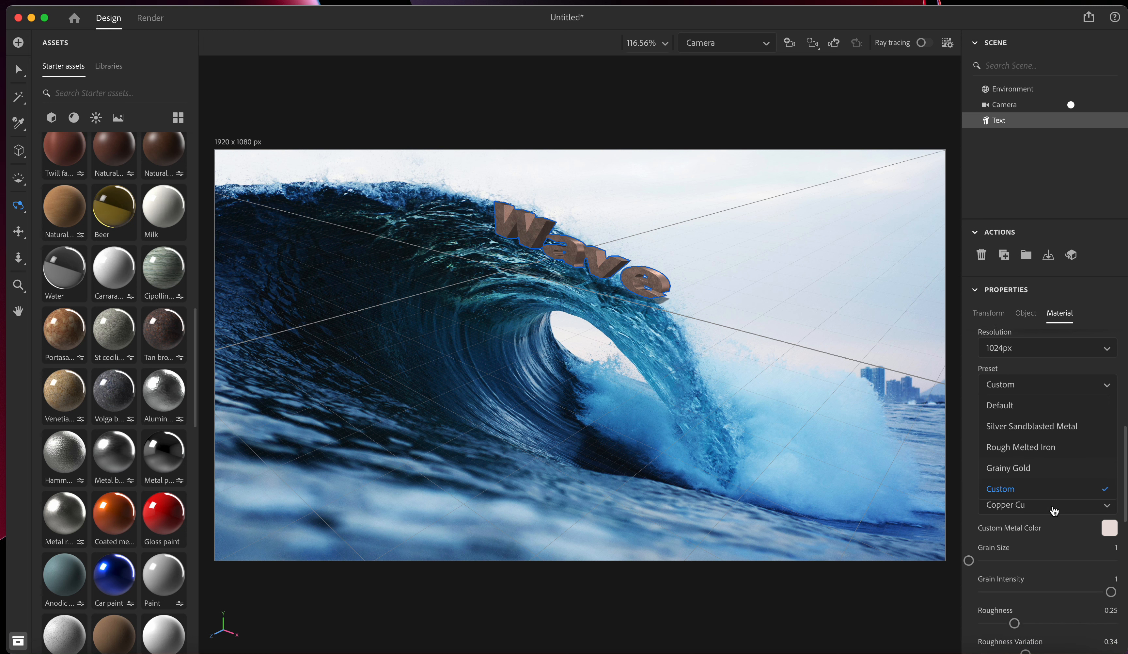
{"action": "scroll", "coordinate": [1058, 461], "scroll_direction": "up", "scroll_amount": 2}
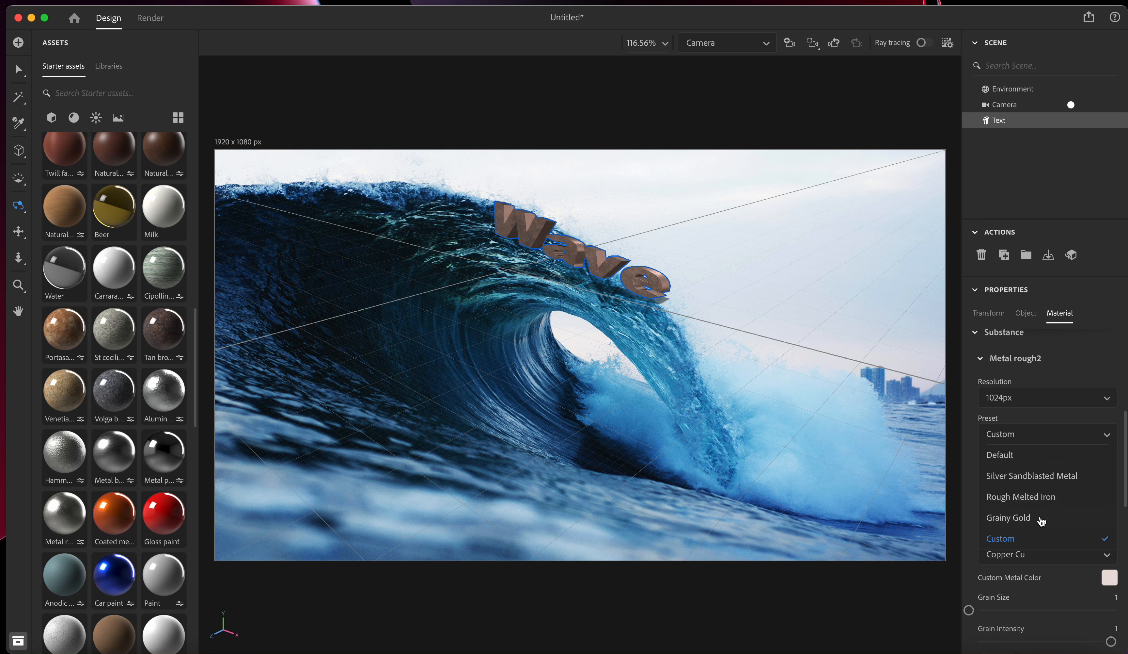
{"action": "scroll", "coordinate": [1041, 521], "scroll_direction": "down", "scroll_amount": 1}
{"action": "left_click", "coordinate": [1091, 340]}
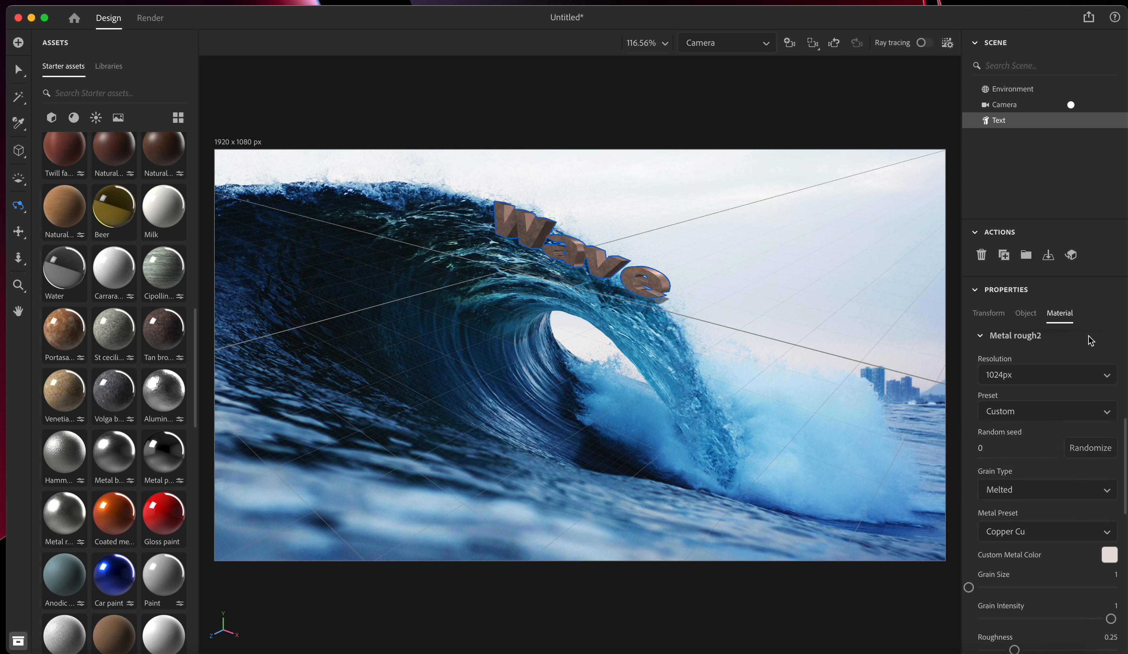
Try Titanium Ti as the text's metal preset, and settle on Platinum Pt.
{"action": "left_click", "coordinate": [1061, 537]}
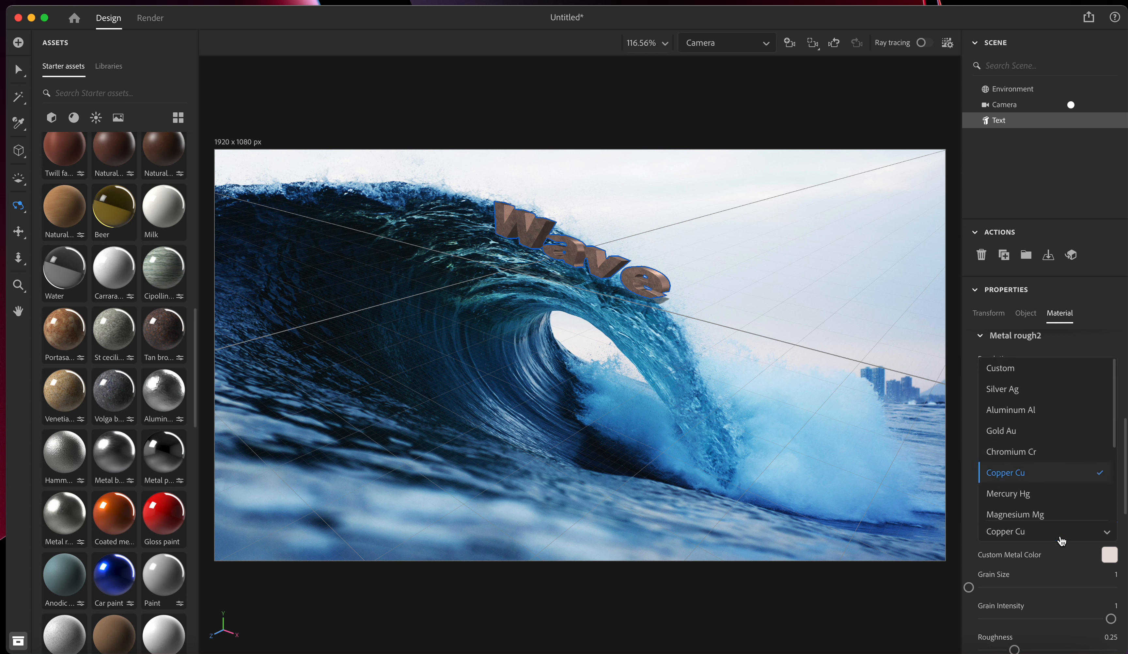
{"action": "scroll", "coordinate": [1059, 494], "scroll_direction": "down", "scroll_amount": 3}
{"action": "scroll", "coordinate": [1059, 493], "scroll_direction": "down", "scroll_amount": 1}
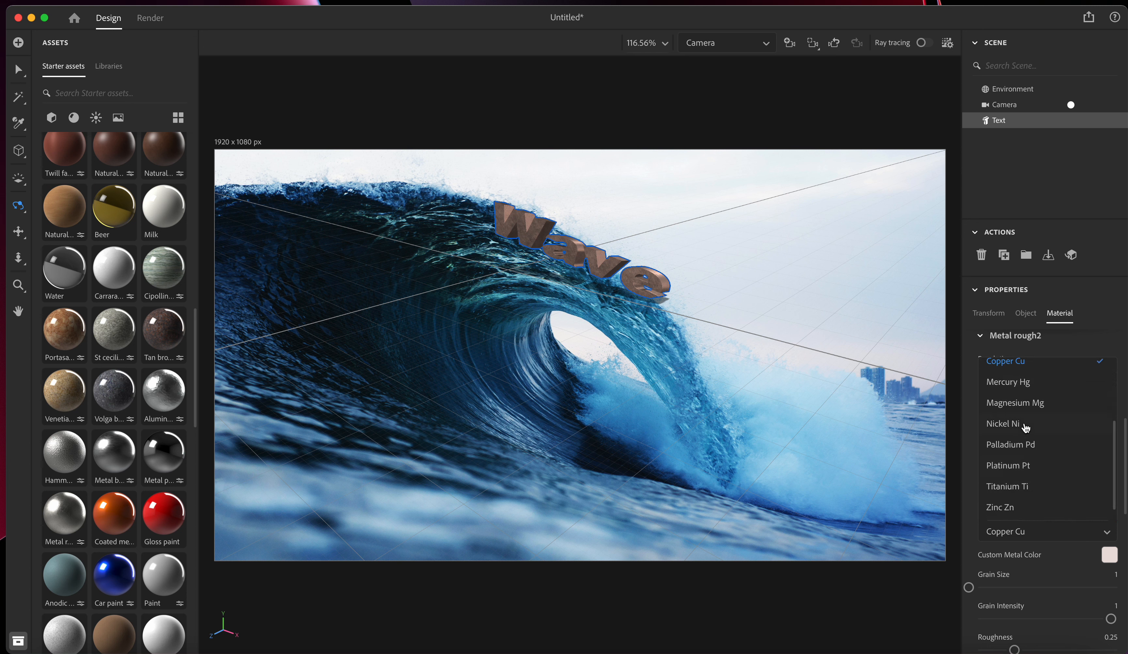
{"action": "left_click", "coordinate": [1020, 489]}
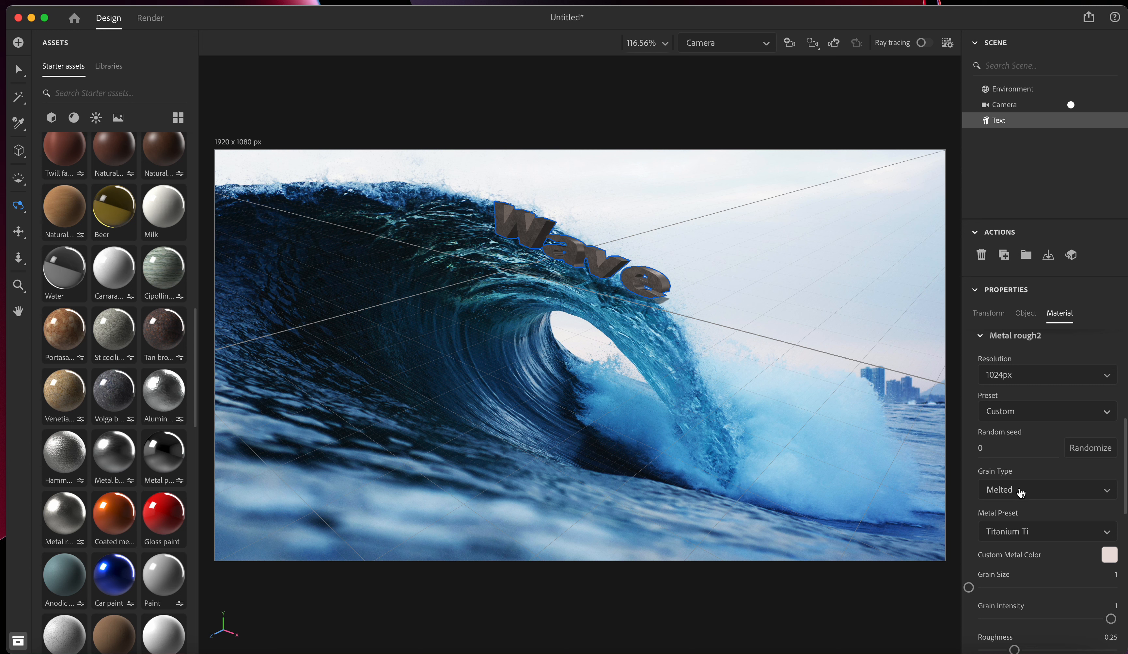
{"action": "left_click", "coordinate": [1035, 534]}
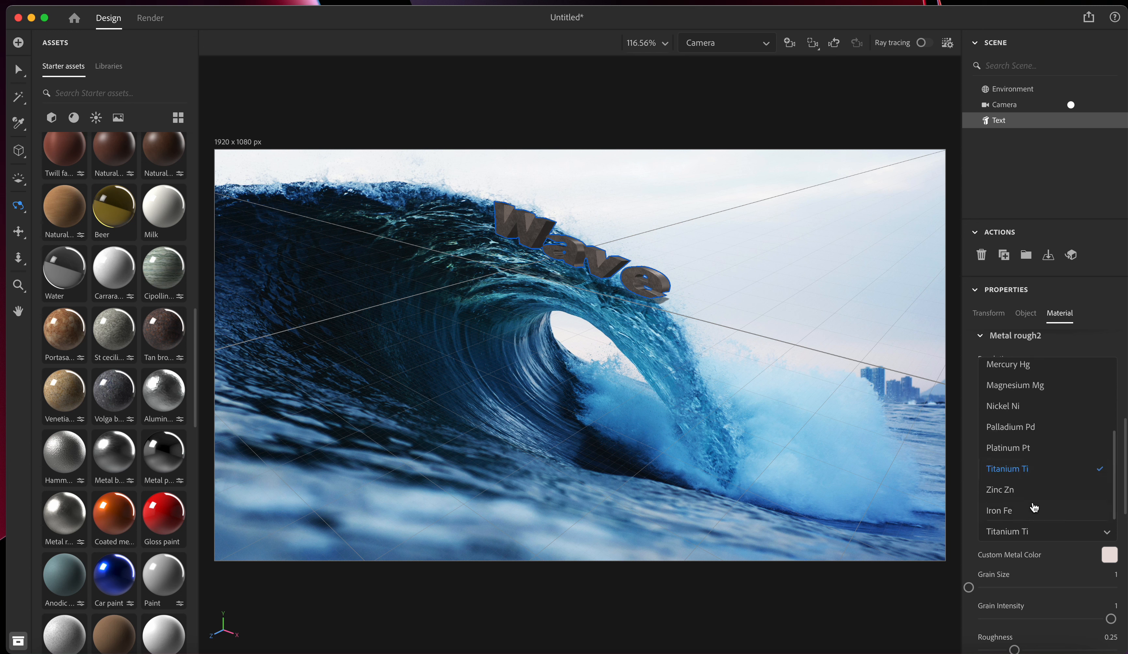
{"action": "left_click", "coordinate": [1028, 448]}
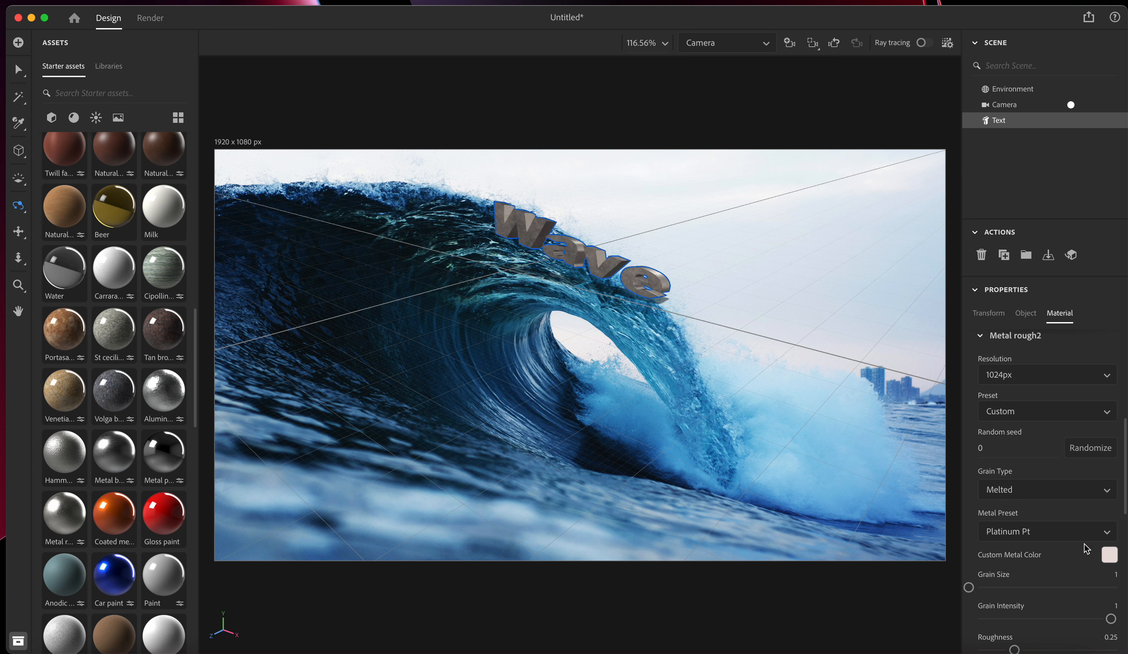
Set the custom metal color to the light blue RGB 156, 207, 232 by sampling the wave in the background image.
{"action": "left_click", "coordinate": [1109, 555]}
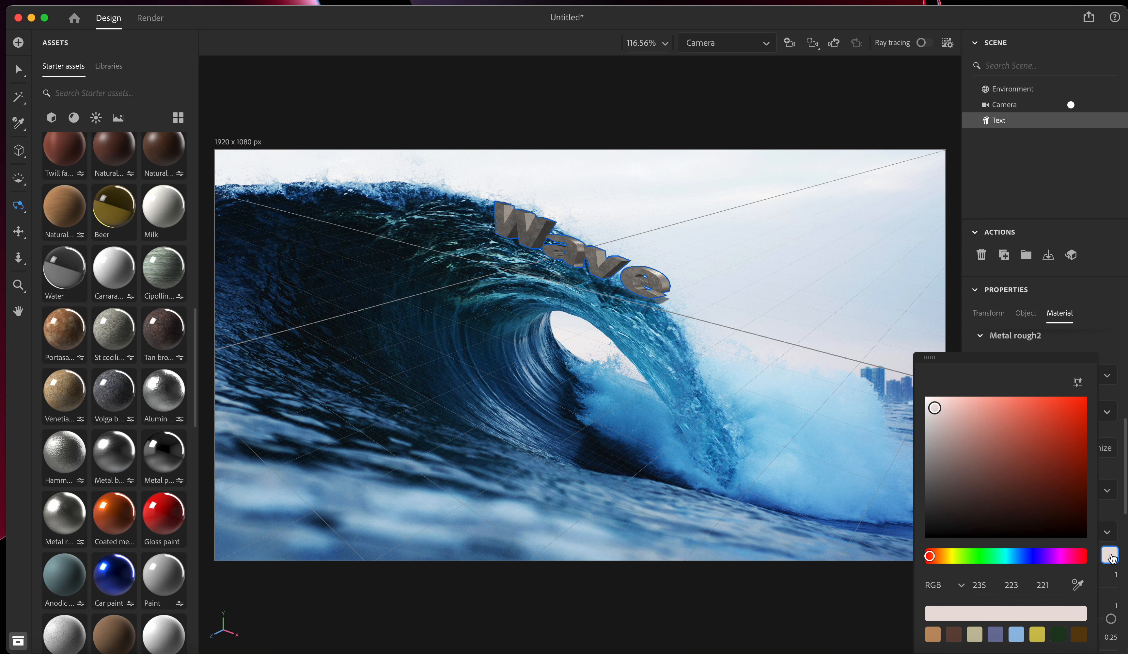
{"action": "left_click_drag", "start_coordinate": [976, 557], "coordinate": [1010, 557]}
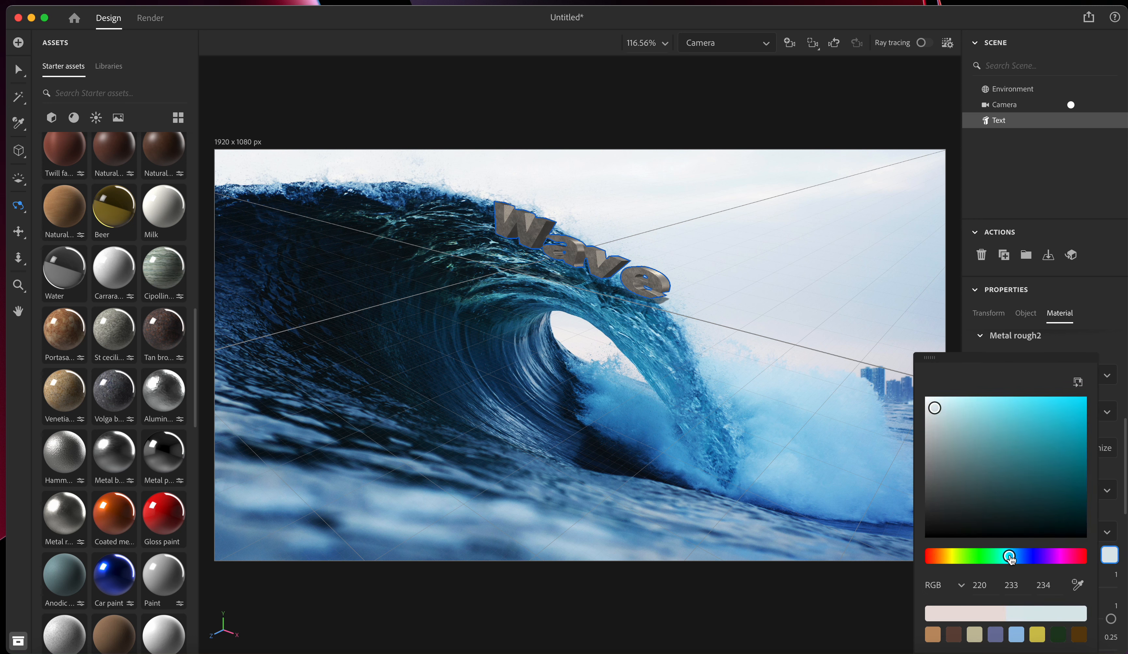
{"action": "left_click", "coordinate": [1077, 585]}
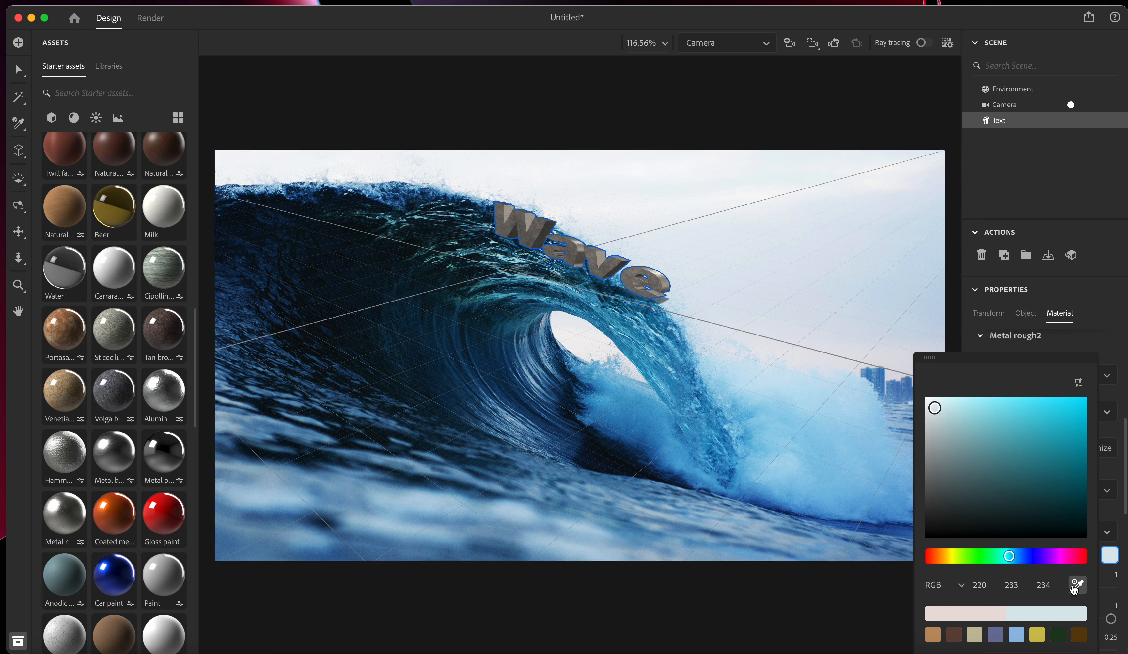
{"action": "left_click", "coordinate": [711, 374]}
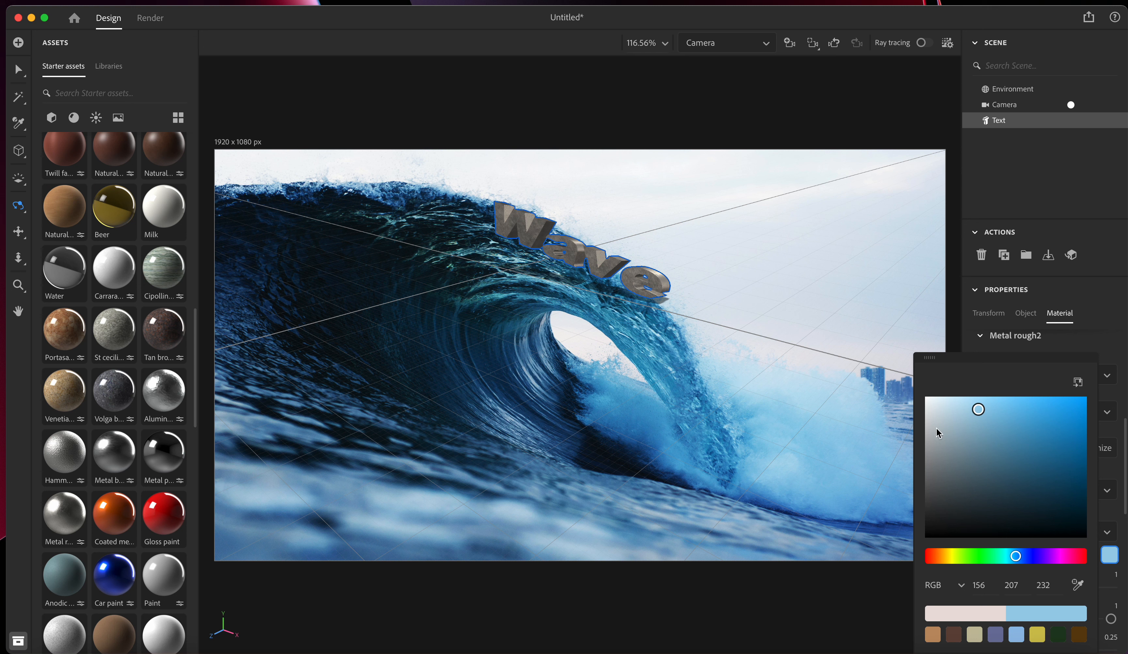
{"action": "left_click", "coordinate": [1102, 330]}
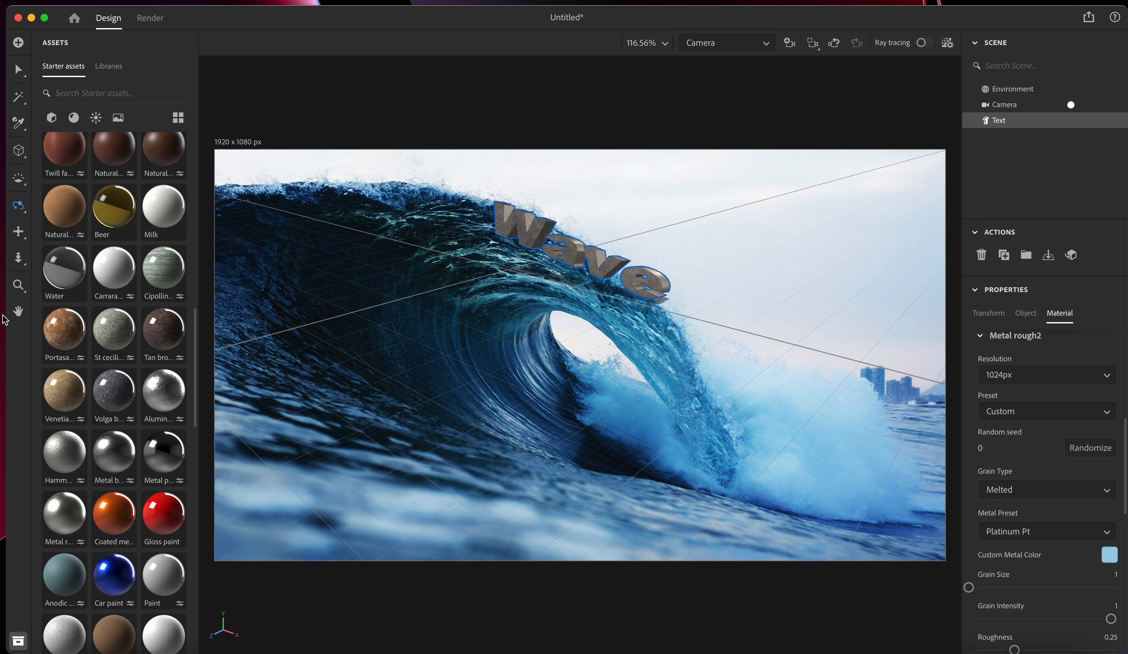
Browse the font list and try Trattatello as the "Wave" text's font.
{"action": "scroll", "coordinate": [86, 394], "scroll_direction": "up", "scroll_amount": 6}
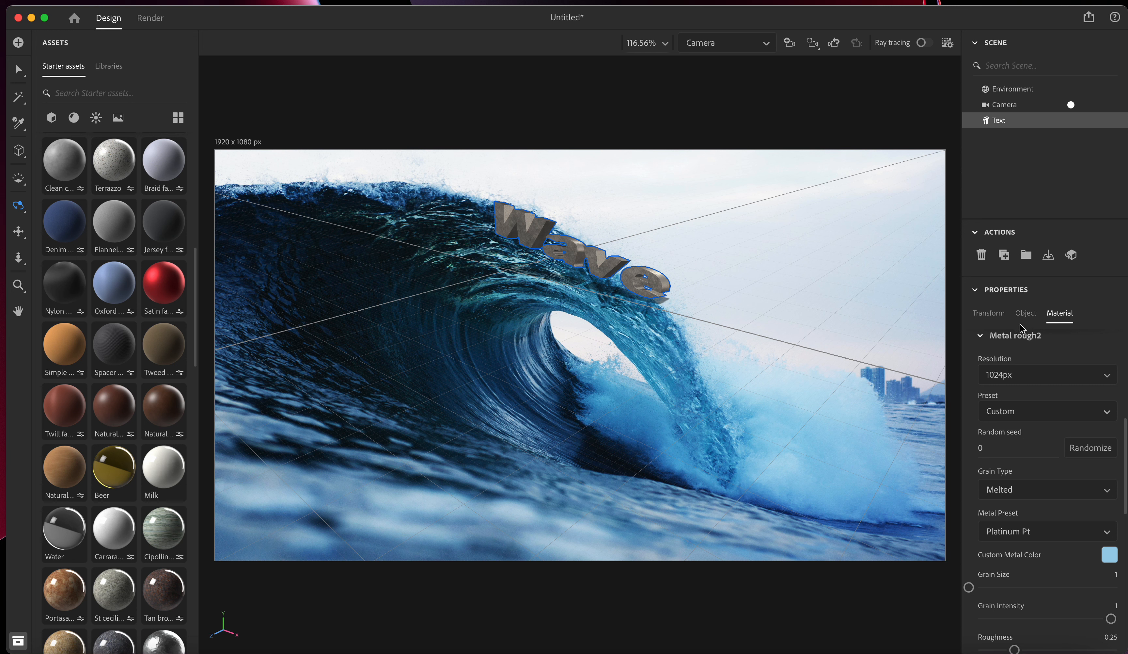
{"action": "left_click", "coordinate": [1026, 315]}
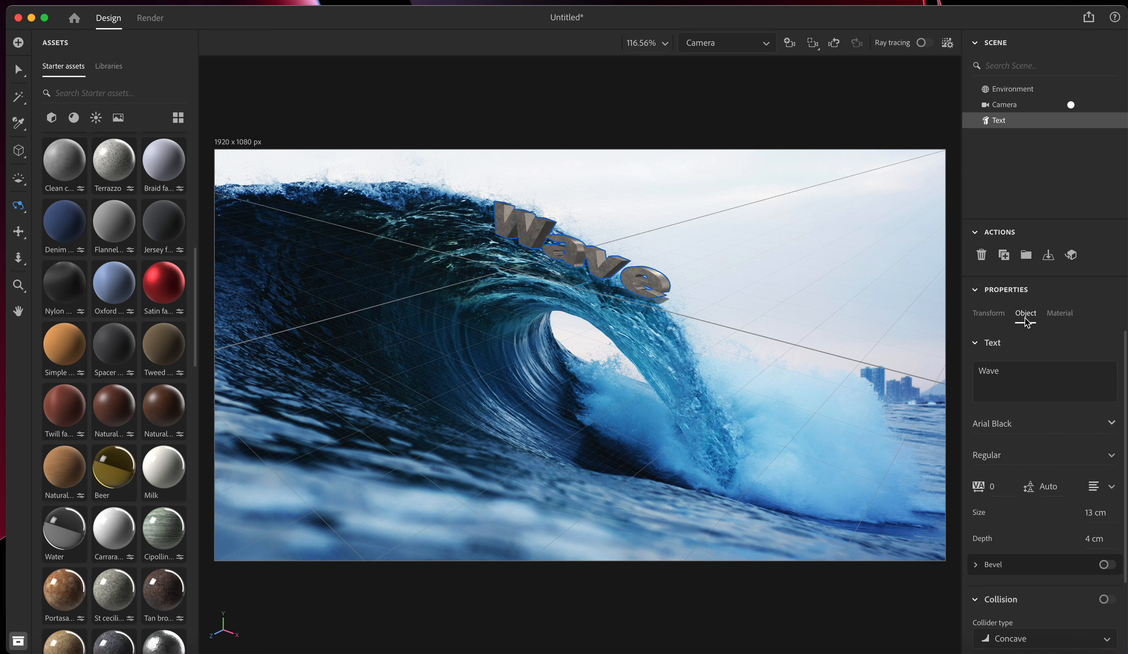
{"action": "left_click", "coordinate": [1059, 318]}
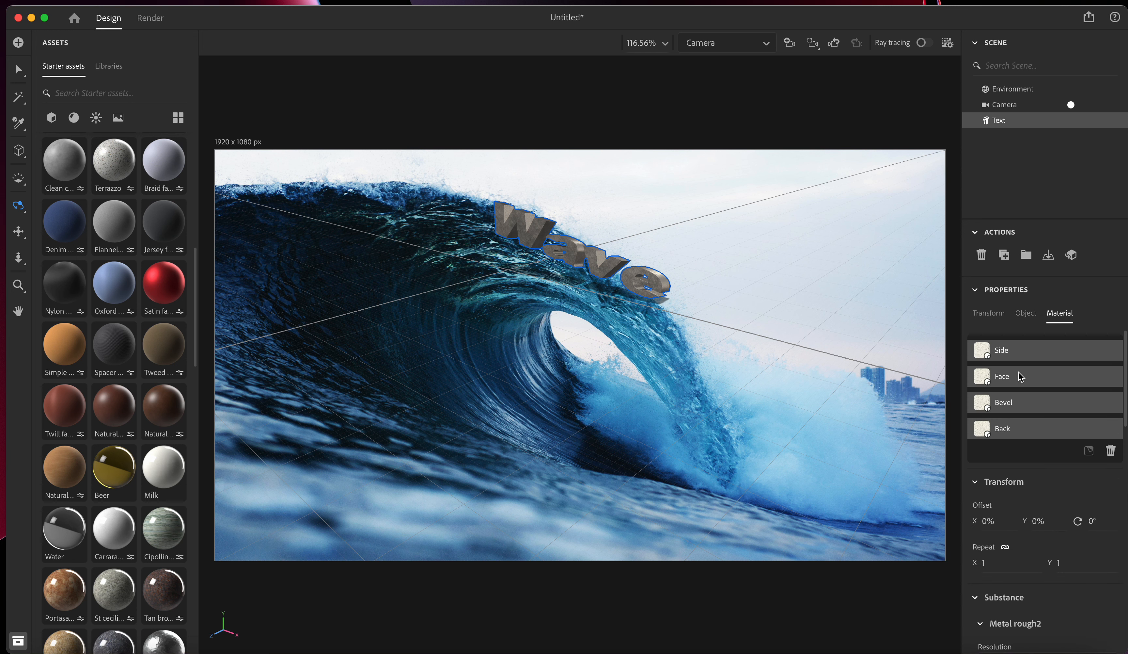
{"action": "left_click", "coordinate": [1032, 318]}
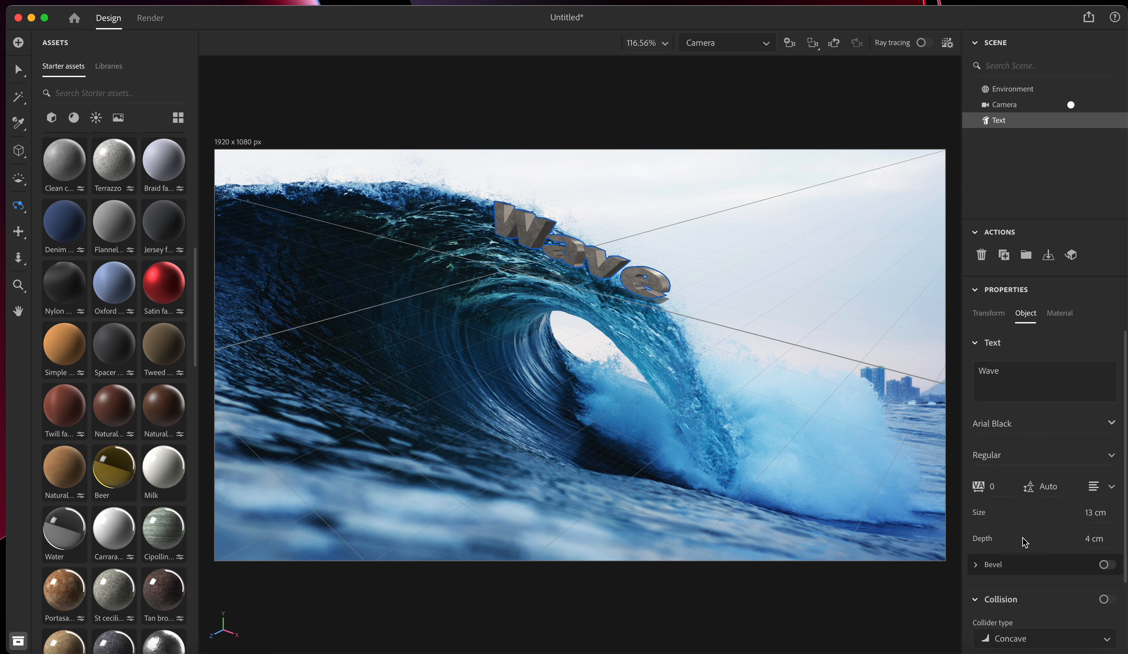
{"action": "scroll", "coordinate": [1025, 541], "scroll_direction": "down", "scroll_amount": 1}
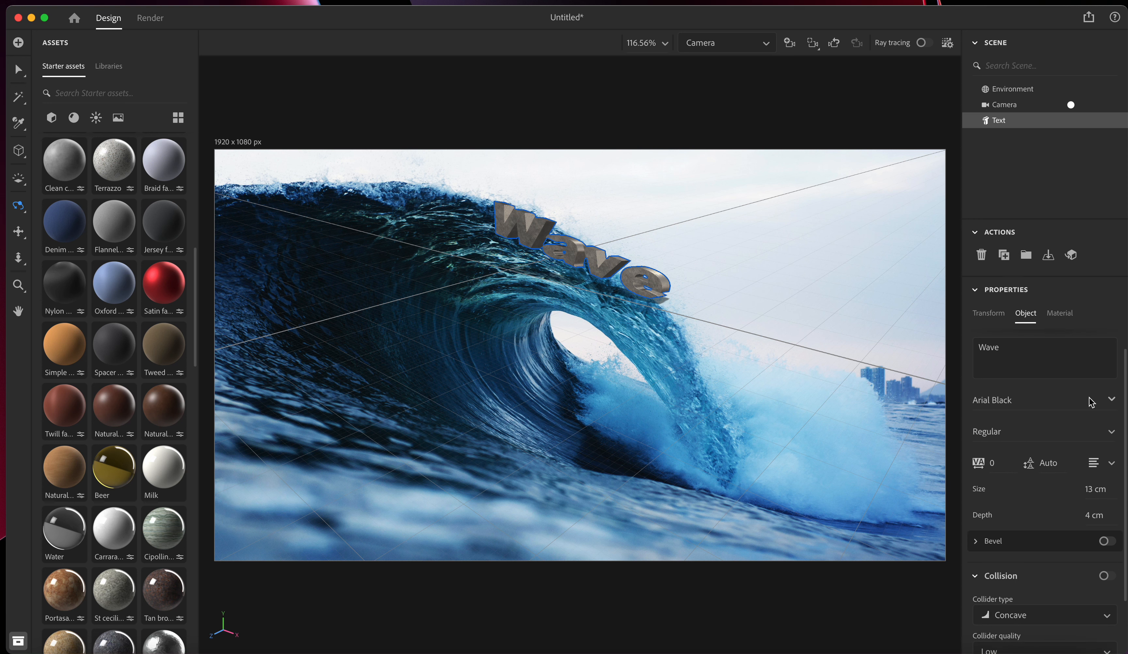
{"action": "left_click", "coordinate": [1112, 400]}
{"action": "scroll", "coordinate": [1058, 502], "scroll_direction": "down", "scroll_amount": 10}
{"action": "scroll", "coordinate": [1058, 503], "scroll_direction": "down", "scroll_amount": 8}
{"action": "scroll", "coordinate": [1058, 503], "scroll_direction": "down", "scroll_amount": 6}
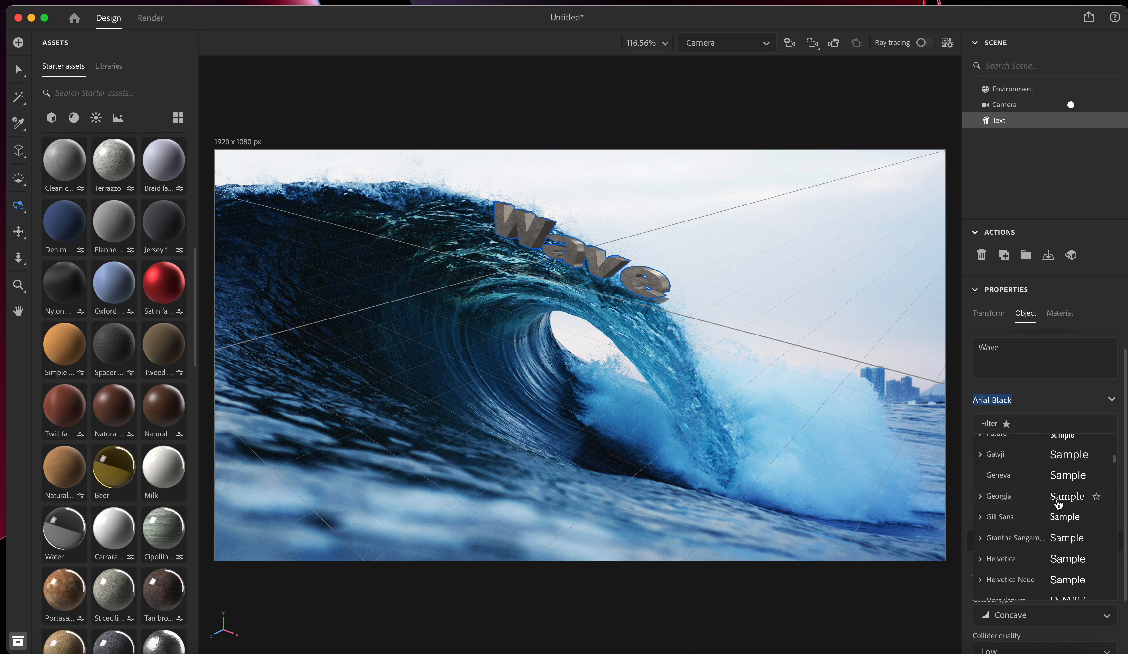
{"action": "scroll", "coordinate": [1059, 504], "scroll_direction": "down", "scroll_amount": 6}
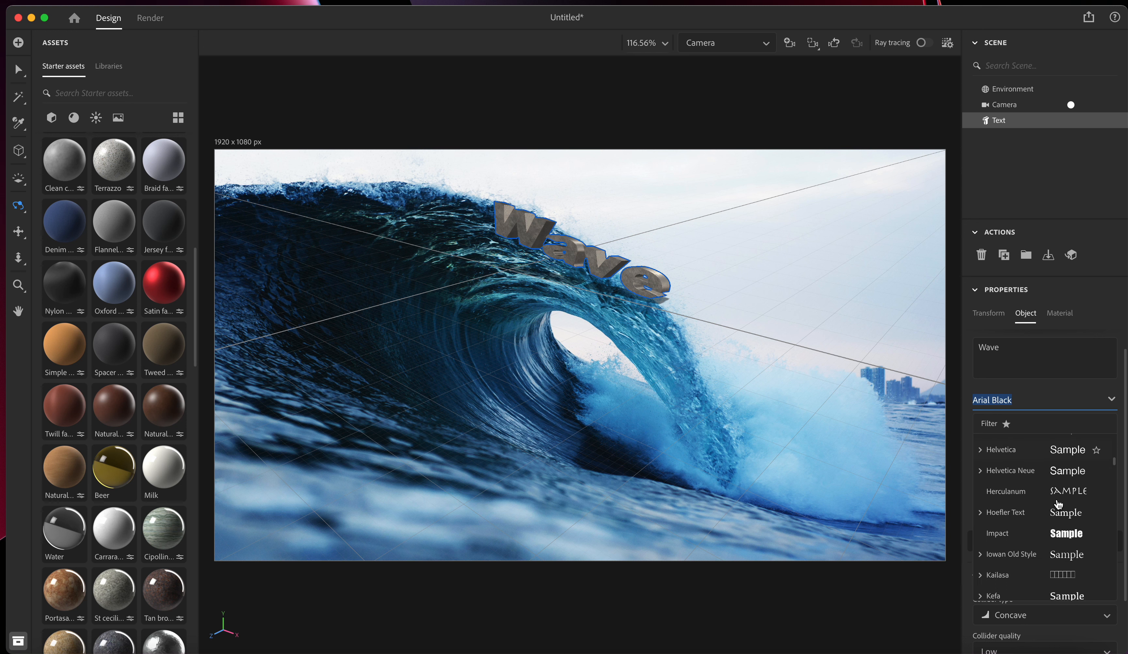
{"action": "scroll", "coordinate": [1058, 504], "scroll_direction": "down", "scroll_amount": 4}
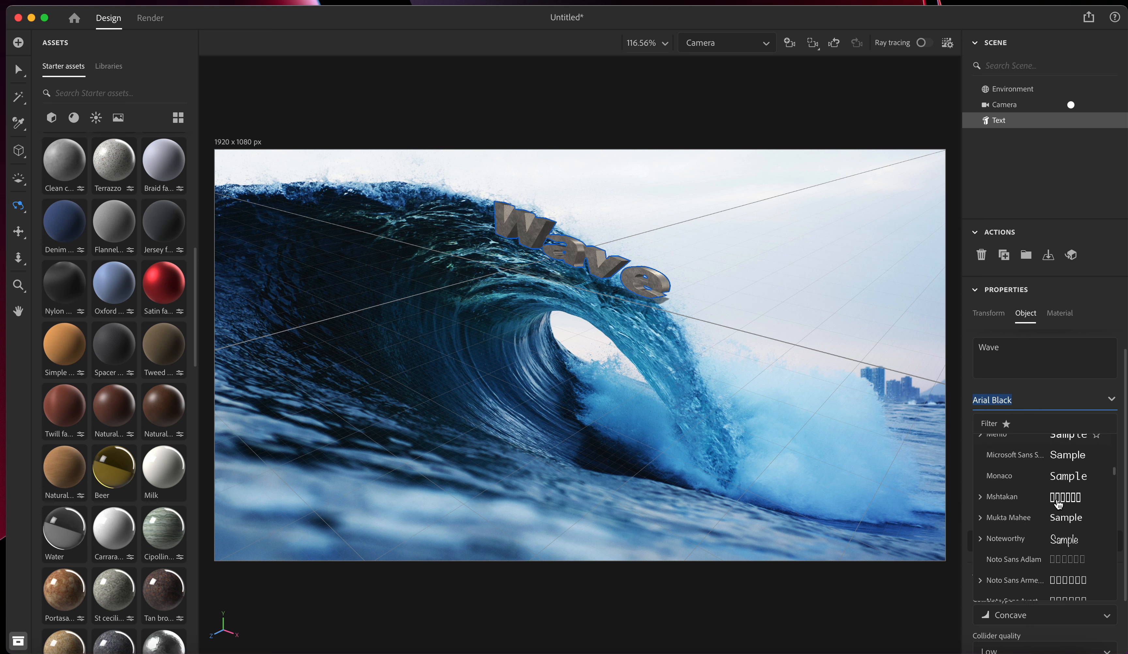
{"action": "scroll", "coordinate": [1059, 504], "scroll_direction": "down", "scroll_amount": 15}
{"action": "scroll", "coordinate": [1059, 504], "scroll_direction": "up", "scroll_amount": 5}
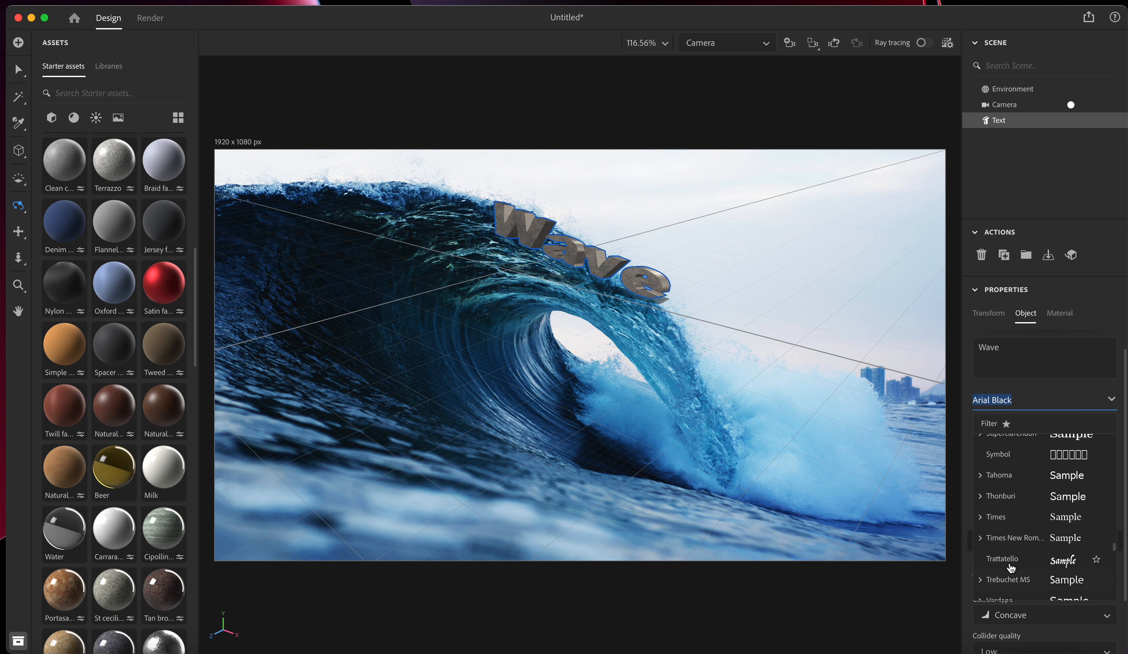
{"action": "left_click", "coordinate": [1012, 564]}
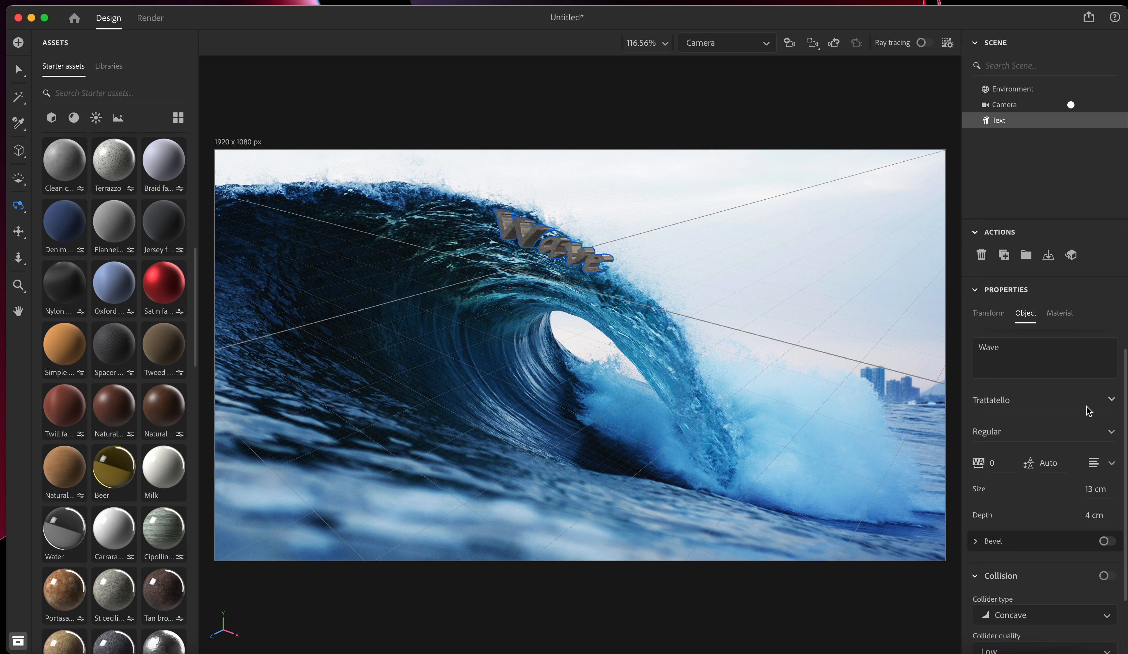
Try the SignPainter HouseScript font on the "Wave" text.
{"action": "left_click", "coordinate": [1112, 399]}
{"action": "scroll", "coordinate": [1009, 565], "scroll_direction": "up", "scroll_amount": 10}
{"action": "scroll", "coordinate": [1009, 565], "scroll_direction": "up", "scroll_amount": 10}
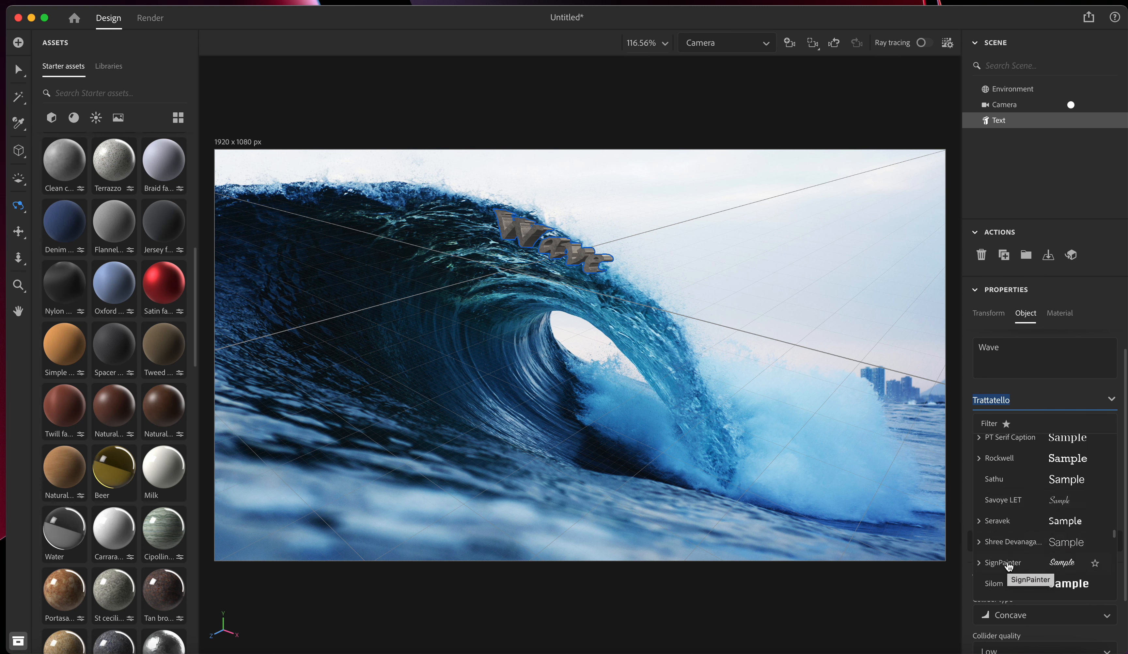
{"action": "left_click", "coordinate": [1008, 563]}
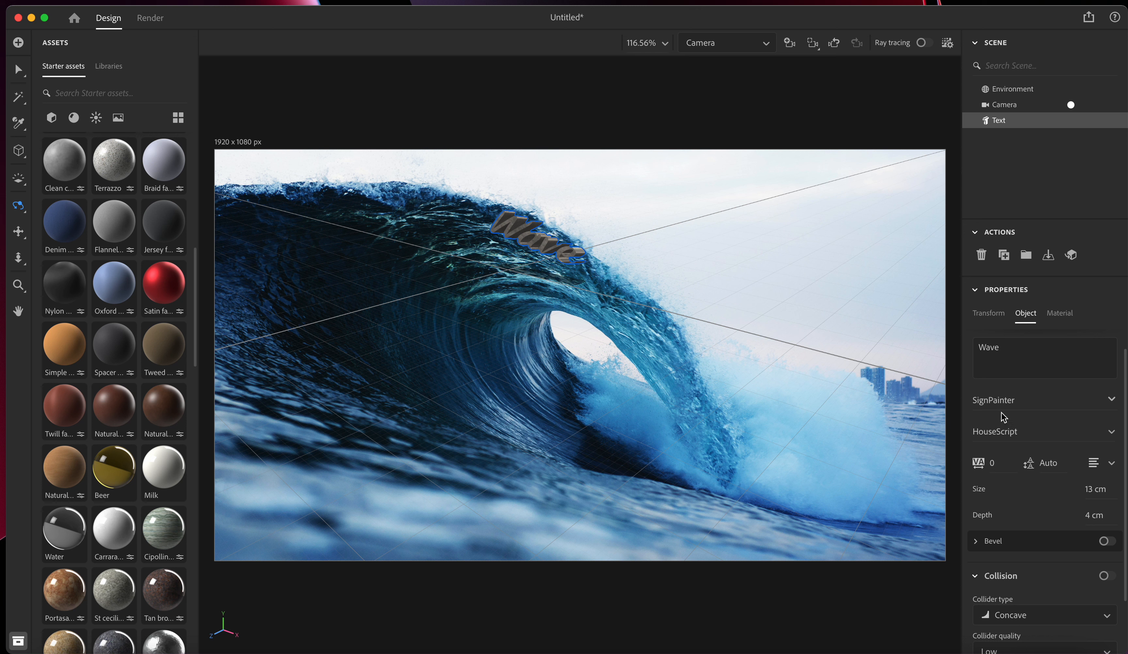
Set the "Wave" text's font to Savoye LET in the Plain style, and collapse its Collision settings.
{"action": "left_click", "coordinate": [1112, 400]}
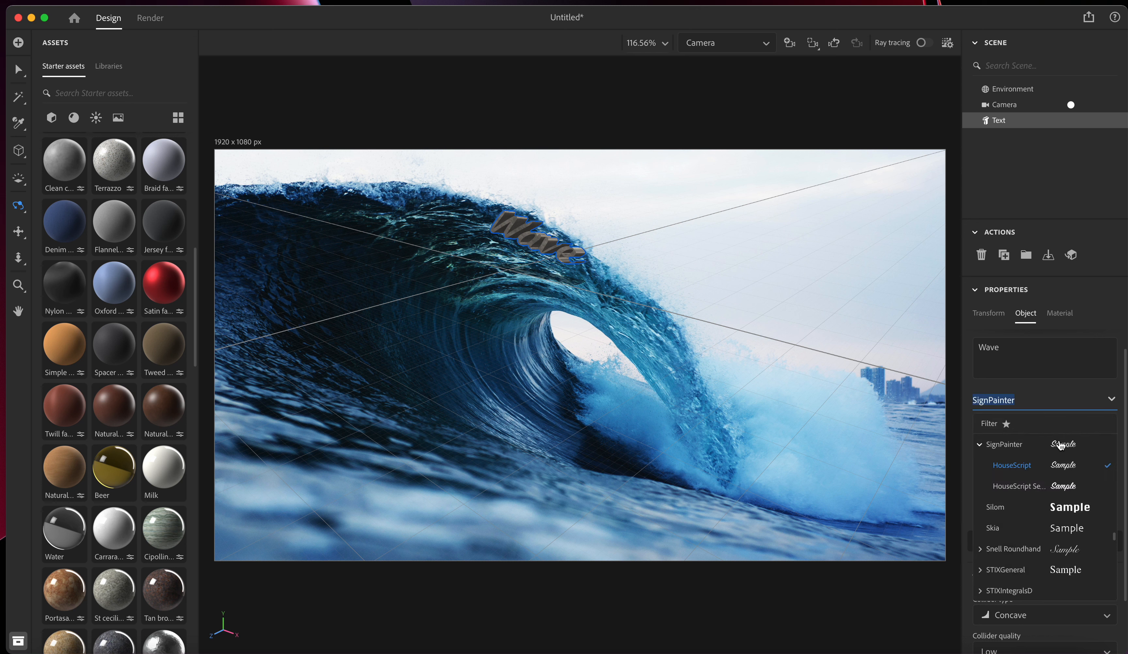
{"action": "scroll", "coordinate": [1057, 469], "scroll_direction": "up", "scroll_amount": 1}
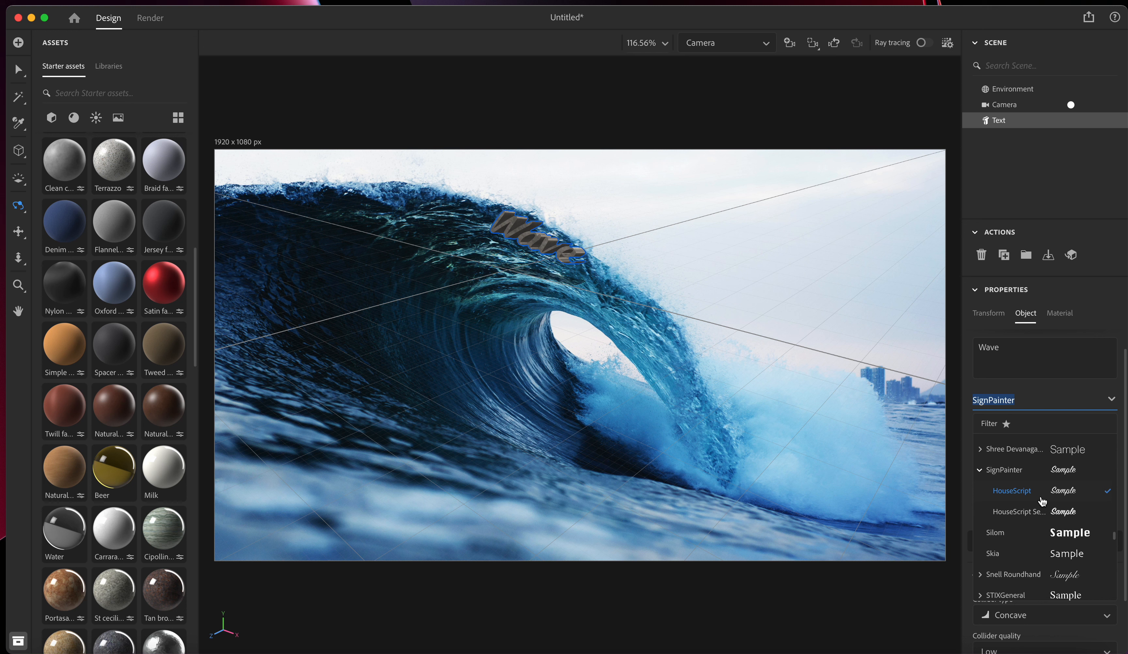
{"action": "scroll", "coordinate": [1041, 464], "scroll_direction": "up", "scroll_amount": 6}
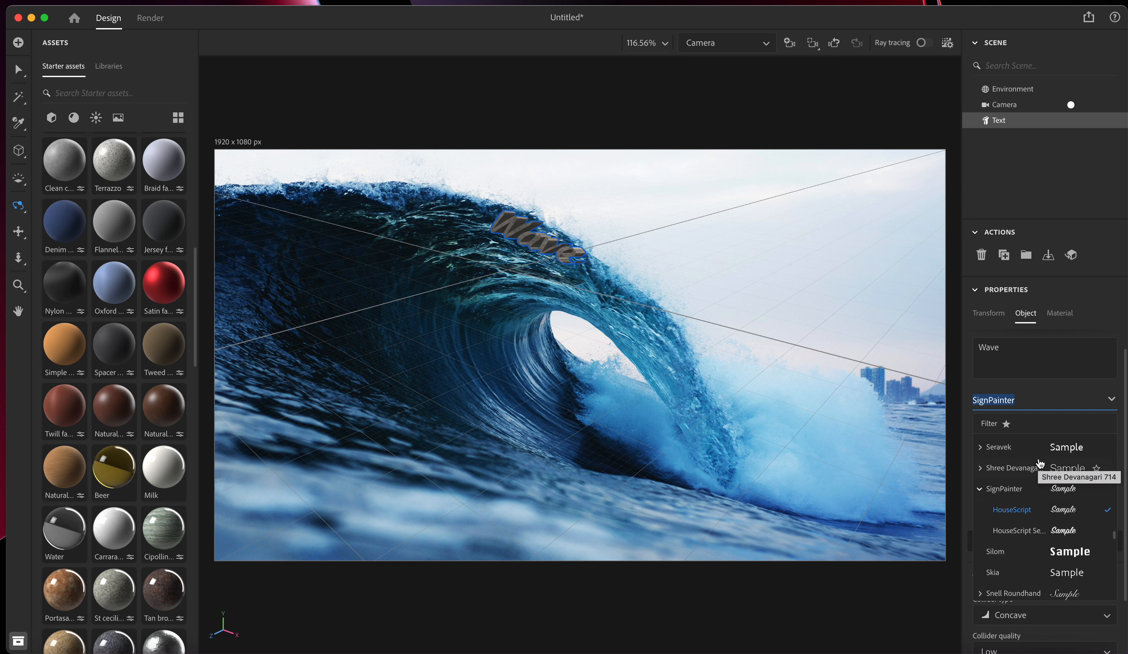
{"action": "left_click", "coordinate": [1005, 525]}
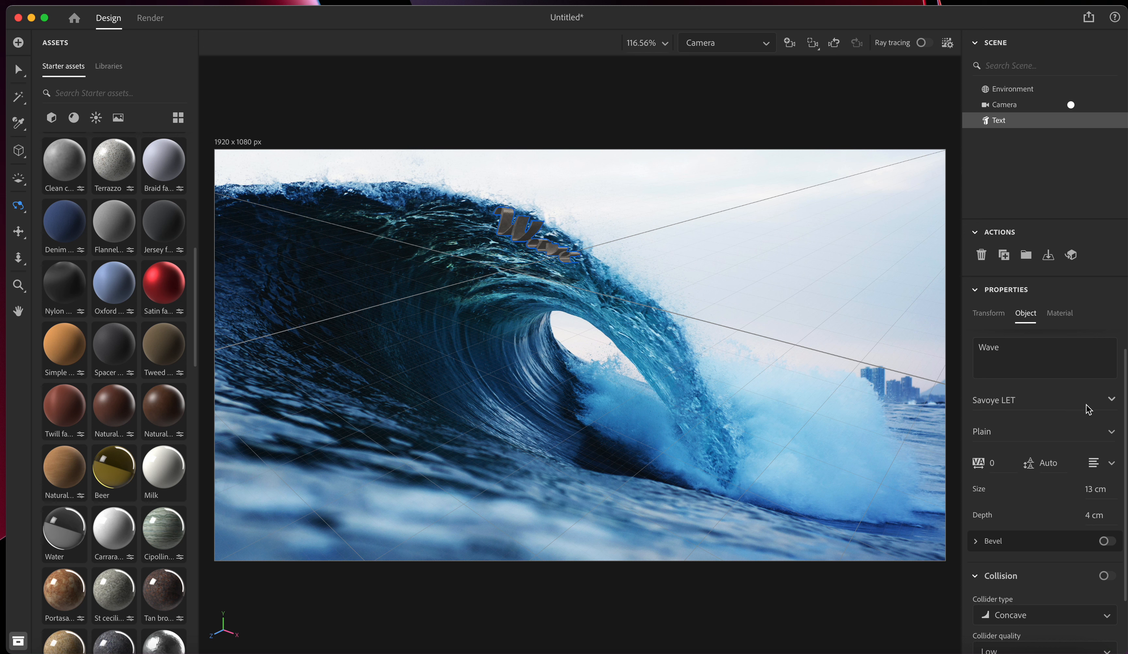
{"action": "scroll", "coordinate": [1042, 534], "scroll_direction": "down", "scroll_amount": 3}
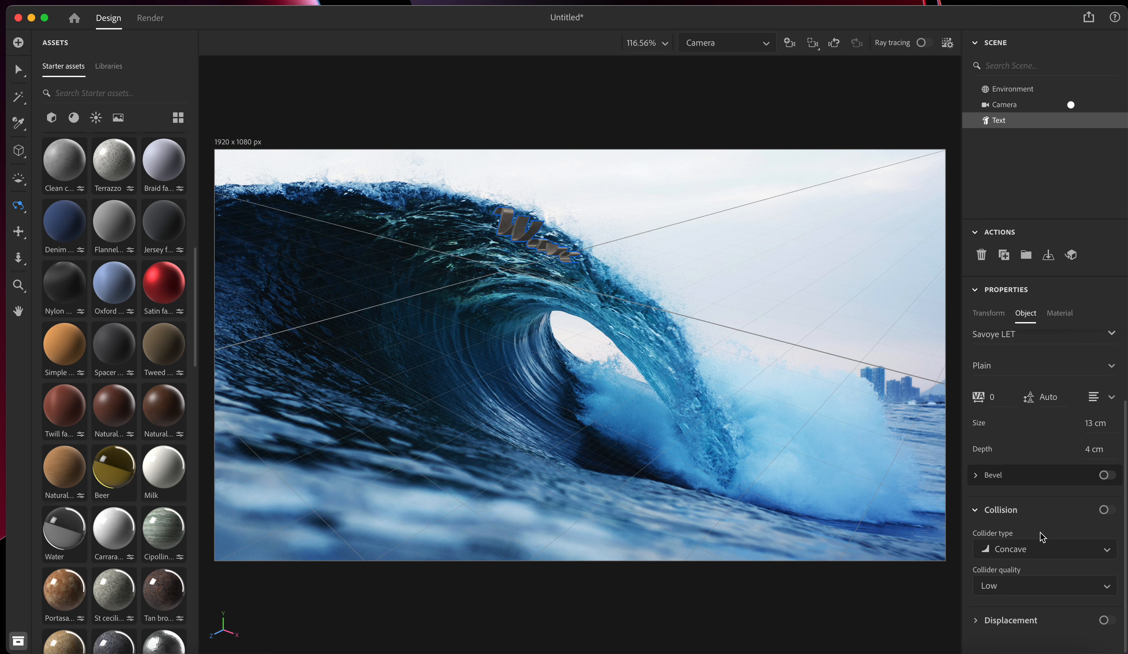
{"action": "scroll", "coordinate": [1041, 535], "scroll_direction": "up", "scroll_amount": 2}
{"action": "left_click", "coordinate": [977, 564]}
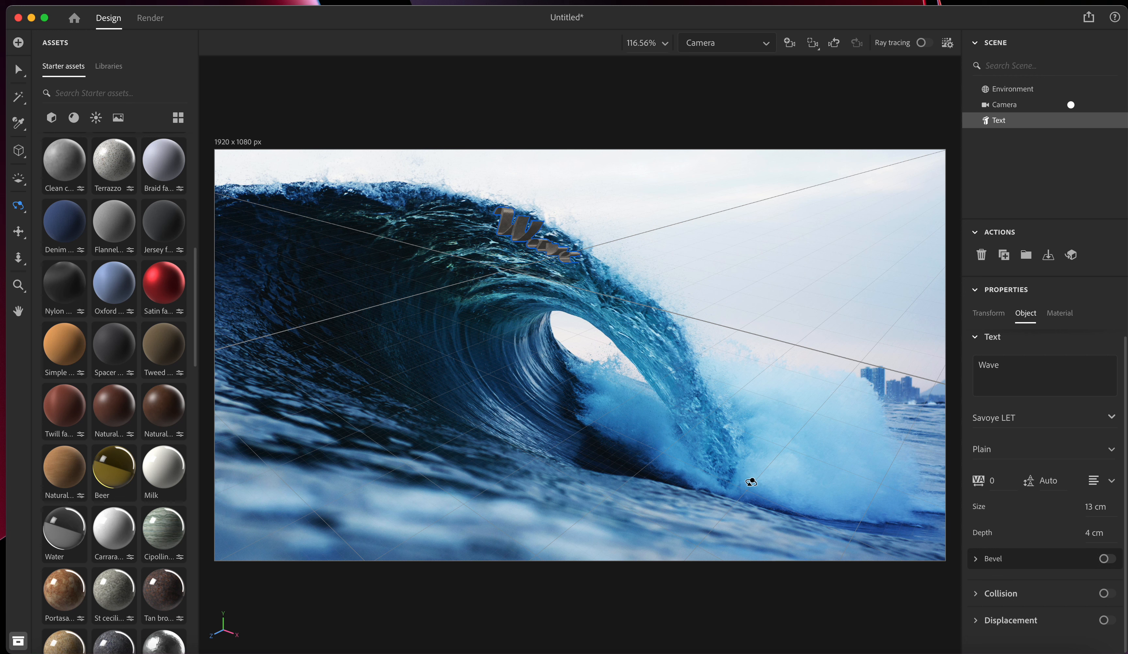
Adjust the camera angle and move the "Wave" text down onto the upper crest of the wave.
{"action": "scroll", "coordinate": [552, 329], "scroll_direction": "up", "scroll_amount": 5}
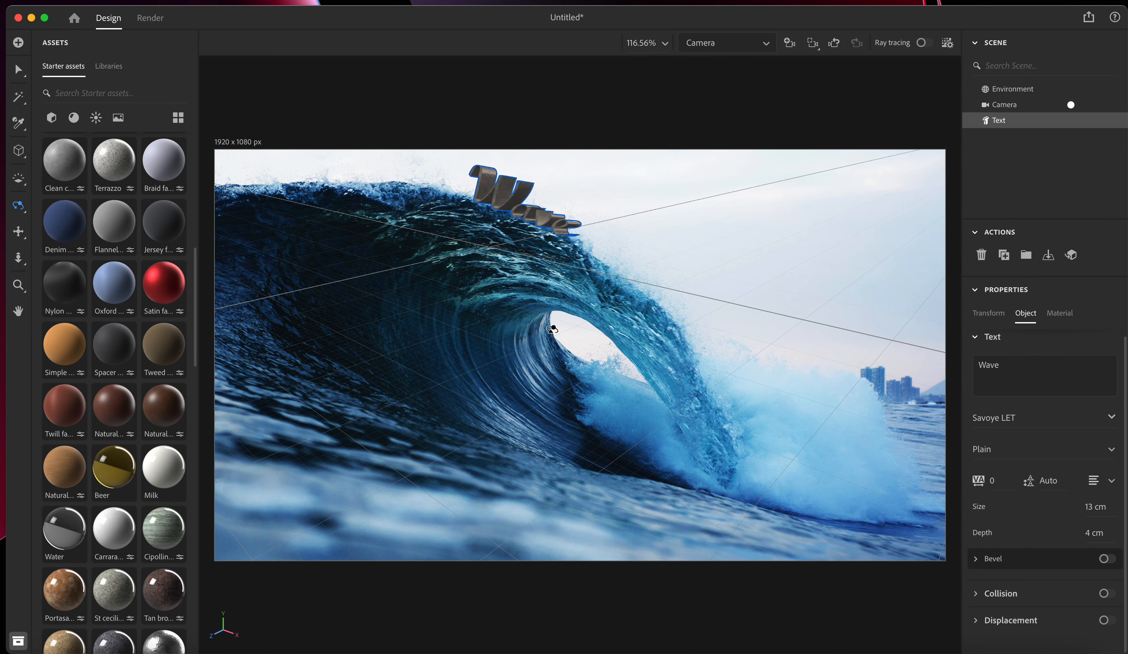
{"action": "left_click", "coordinate": [18, 70]}
{"action": "left_click_drag", "start_coordinate": [539, 218], "coordinate": [586, 265]}
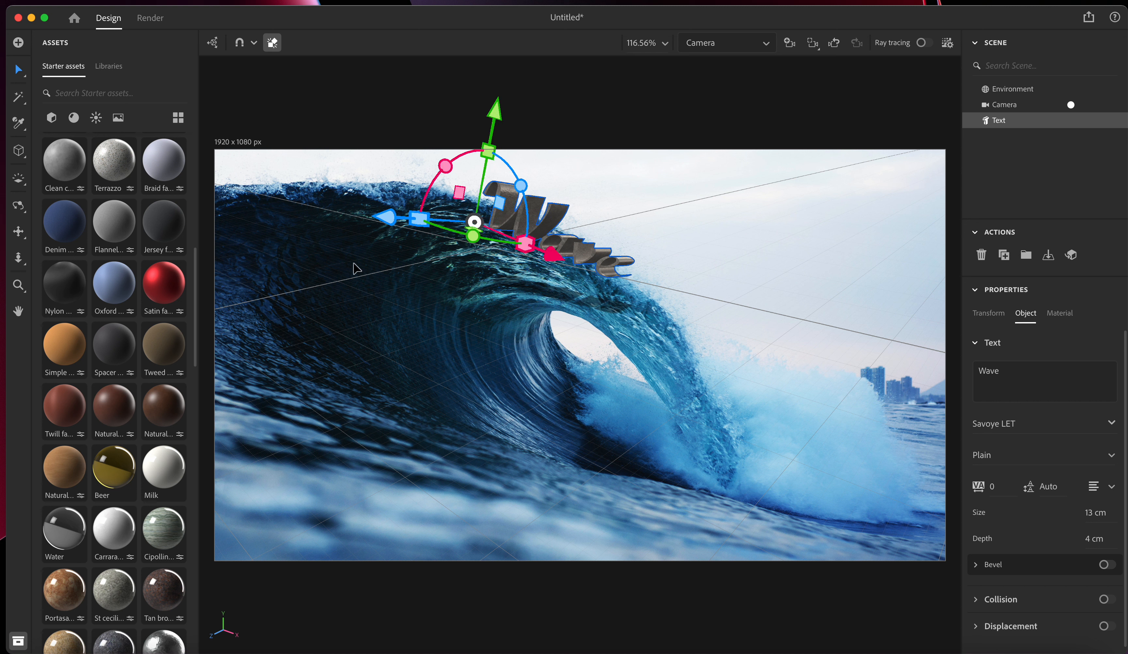
{"action": "left_click_drag", "start_coordinate": [488, 152], "coordinate": [481, 166]}
{"action": "key", "text": "super+z"}
{"action": "left_click_drag", "start_coordinate": [495, 120], "coordinate": [484, 150]}
{"action": "left_click_drag", "start_coordinate": [515, 209], "coordinate": [475, 156]}
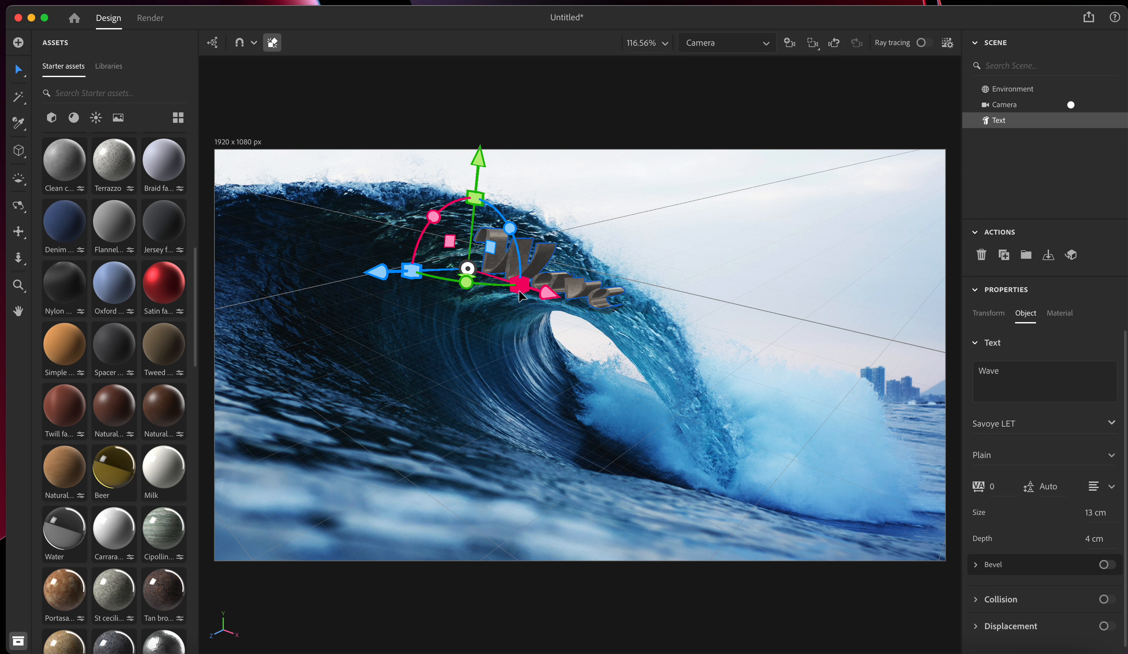
Fine-tune the "Wave" text's position and tilt so the letters follow the slope of the crest.
{"action": "left_click_drag", "start_coordinate": [522, 288], "coordinate": [478, 234]}
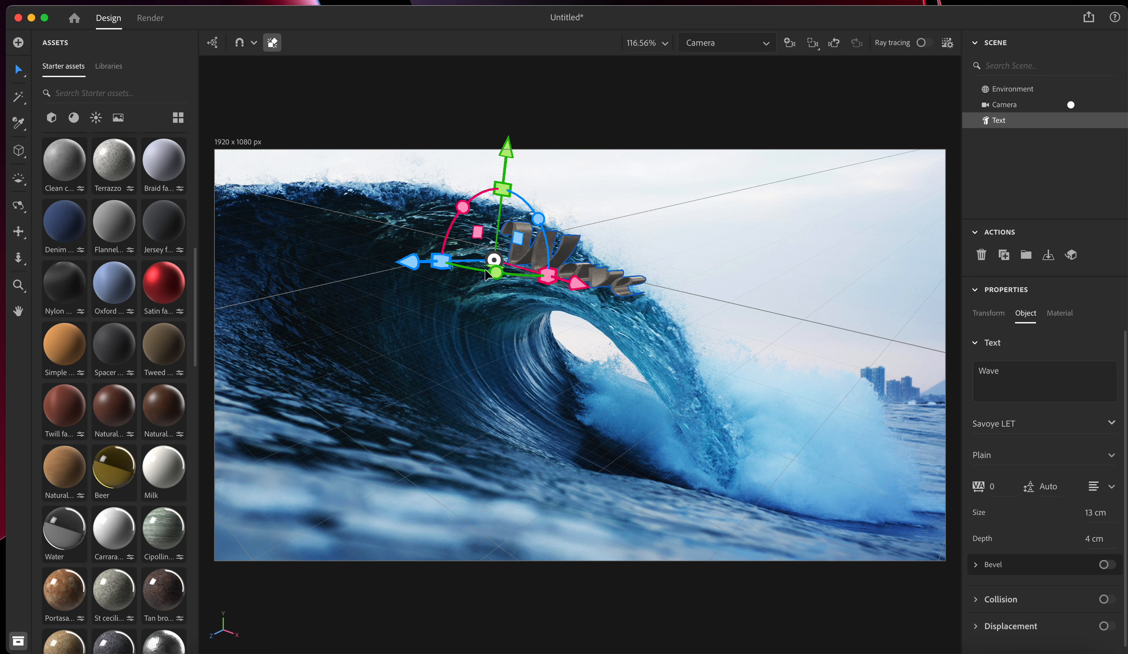
{"action": "left_click_drag", "start_coordinate": [496, 272], "coordinate": [503, 146]}
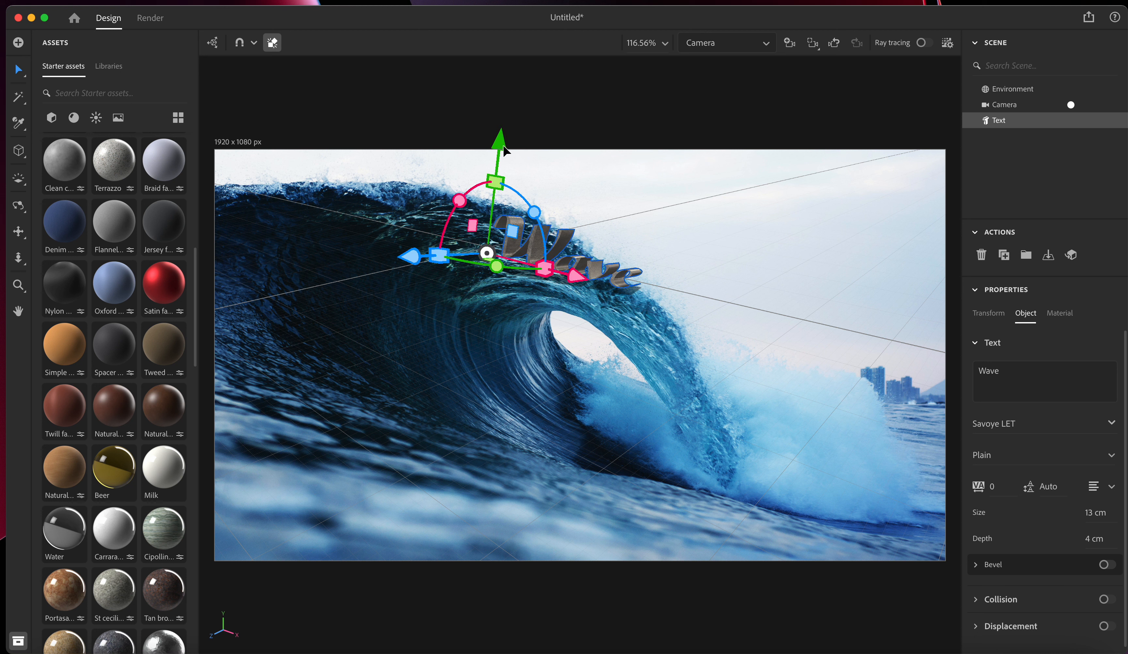
{"action": "mouse_move", "coordinate": [474, 225]}
{"action": "left_mouse_down"}
{"action": "mouse_move", "coordinate": [489, 226]}
{"action": "mouse_move", "coordinate": [464, 222]}
{"action": "mouse_move", "coordinate": [469, 230]}
{"action": "left_mouse_up"}
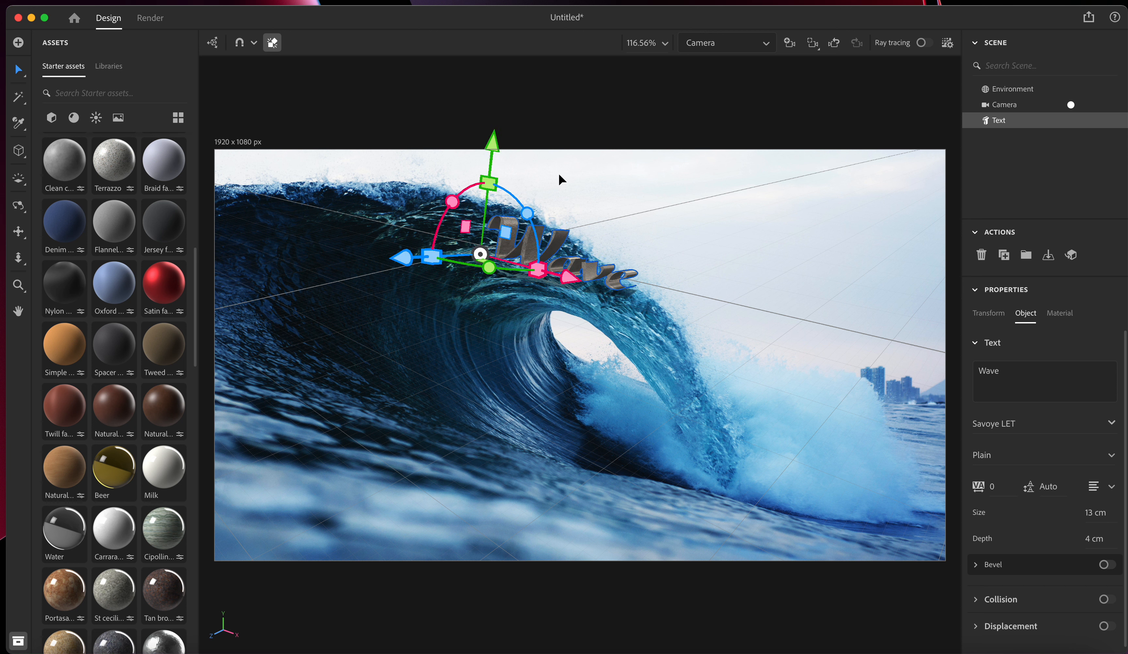
Add a Spot physical light from the starter assets onto the "Wave" text.
{"action": "left_click", "coordinate": [1060, 313]}
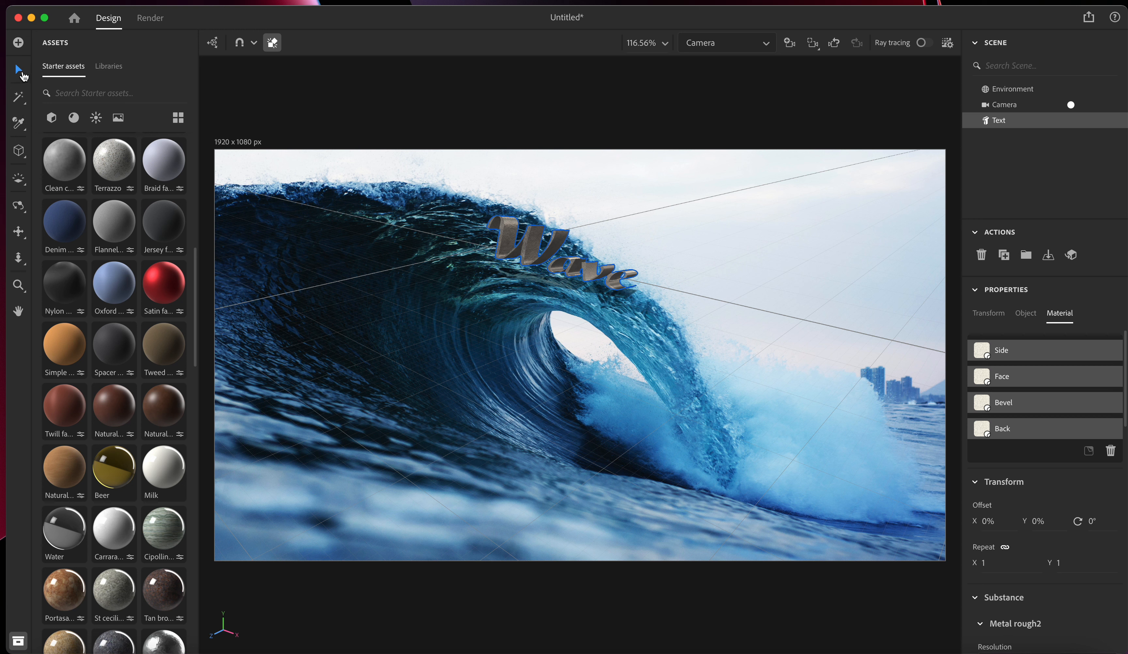
{"action": "scroll", "coordinate": [108, 221], "scroll_direction": "up", "scroll_amount": 10}
{"action": "left_click", "coordinate": [47, 190]}
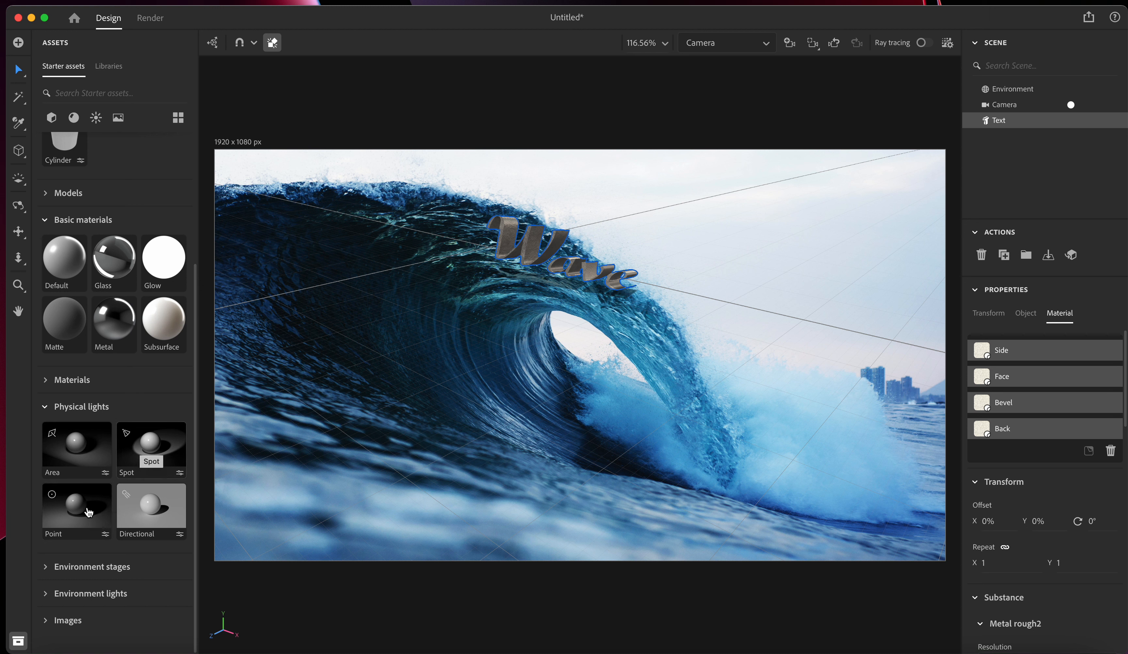
{"action": "left_click_drag", "start_coordinate": [151, 449], "coordinate": [529, 244]}
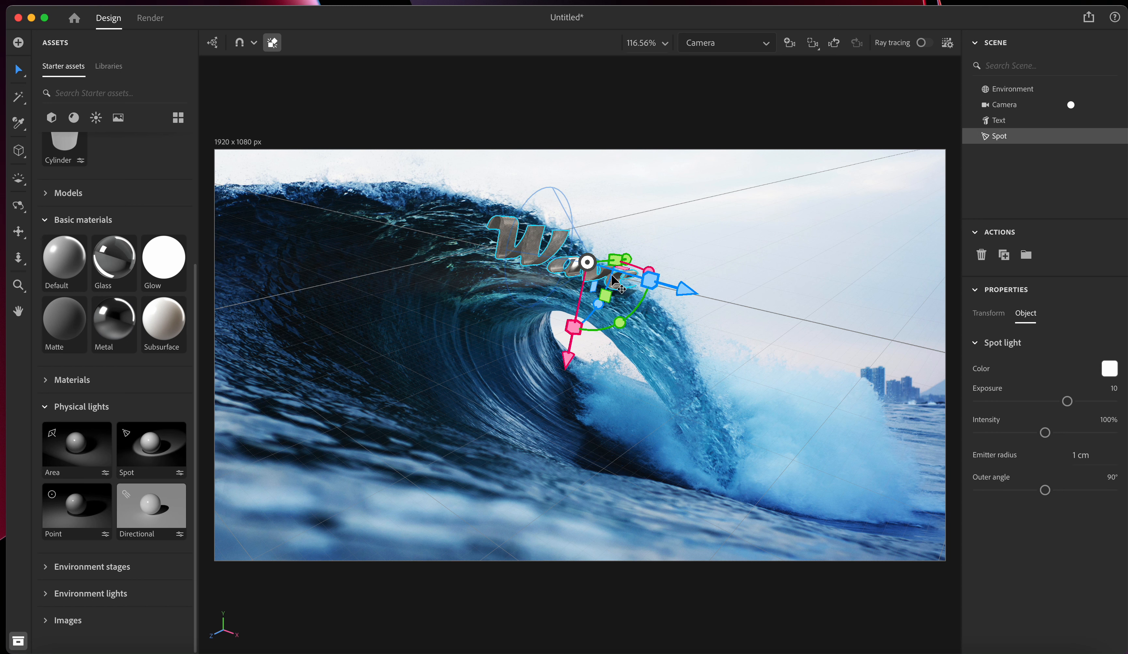
Move the spot light off the lettering into the sky area just beyond the text's final letter.
{"action": "scroll", "coordinate": [615, 280], "scroll_direction": "up", "scroll_amount": 6}
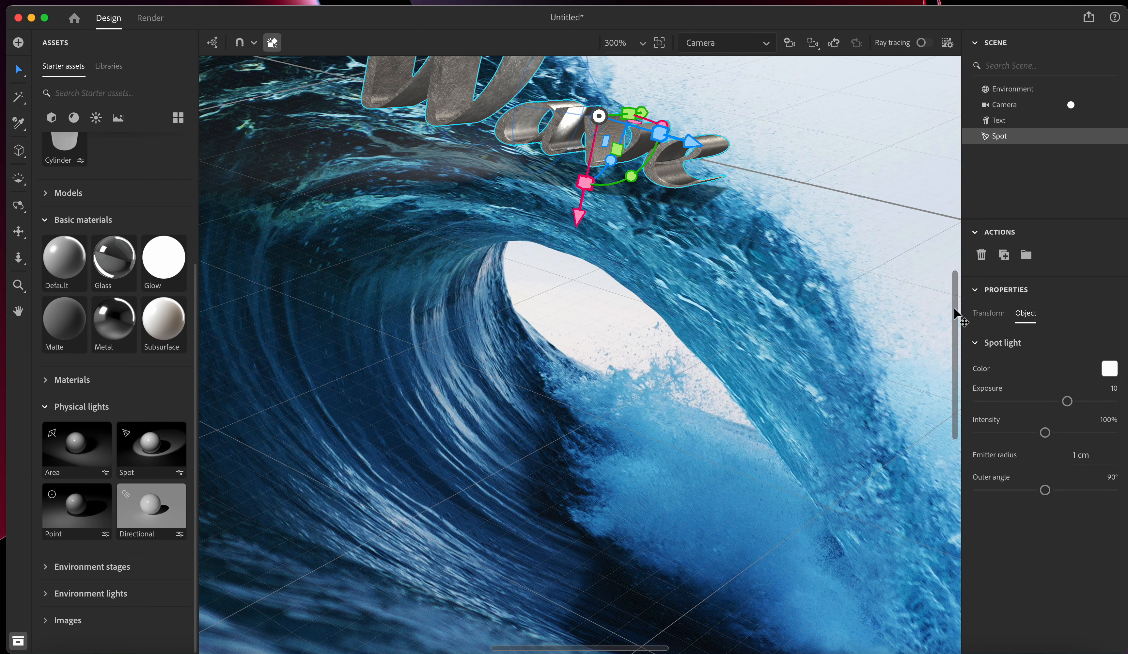
{"action": "left_click_drag", "start_coordinate": [956, 315], "coordinate": [960, 253]}
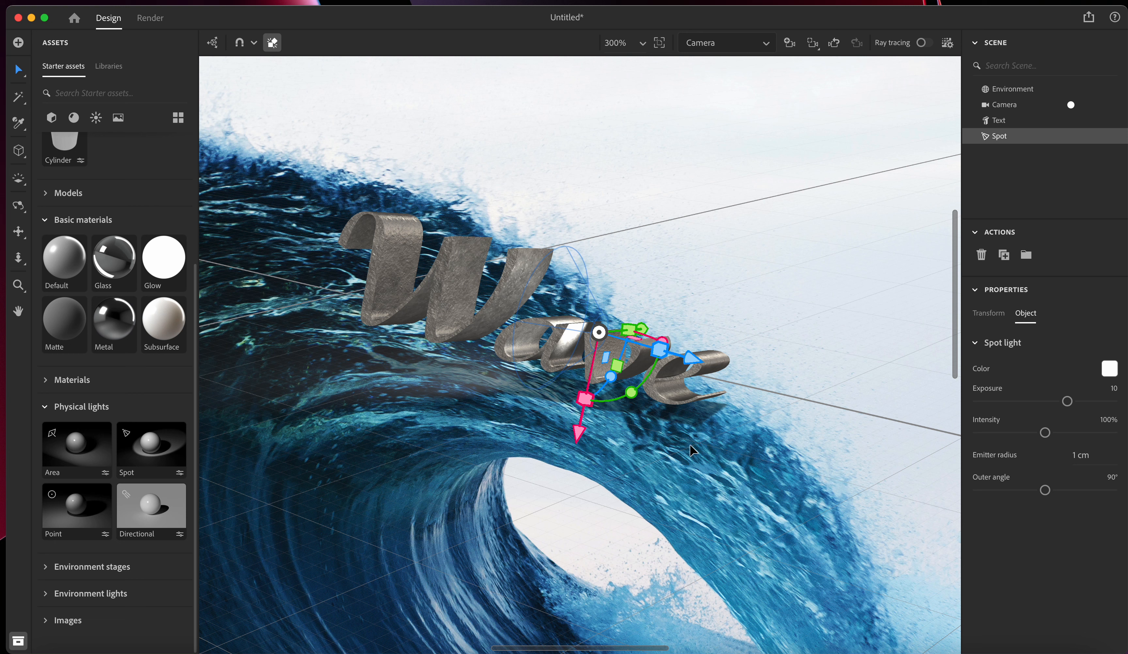
{"action": "key", "text": "super+minus"}
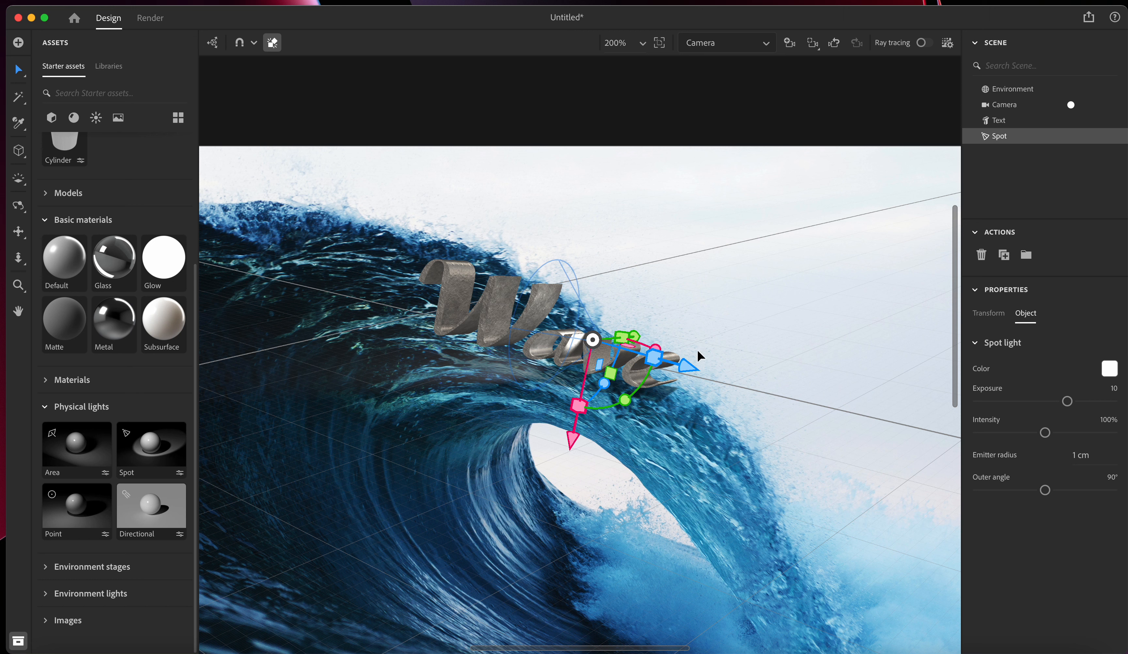
{"action": "left_click_drag", "start_coordinate": [633, 335], "coordinate": [682, 305]}
{"action": "left_click_drag", "start_coordinate": [594, 339], "coordinate": [608, 320]}
{"action": "key", "text": "super+z"}
{"action": "left_click_drag", "start_coordinate": [684, 370], "coordinate": [747, 369]}
{"action": "left_click_drag", "start_coordinate": [629, 417], "coordinate": [612, 461]}
{"action": "left_click_drag", "start_coordinate": [628, 419], "coordinate": [632, 420]}
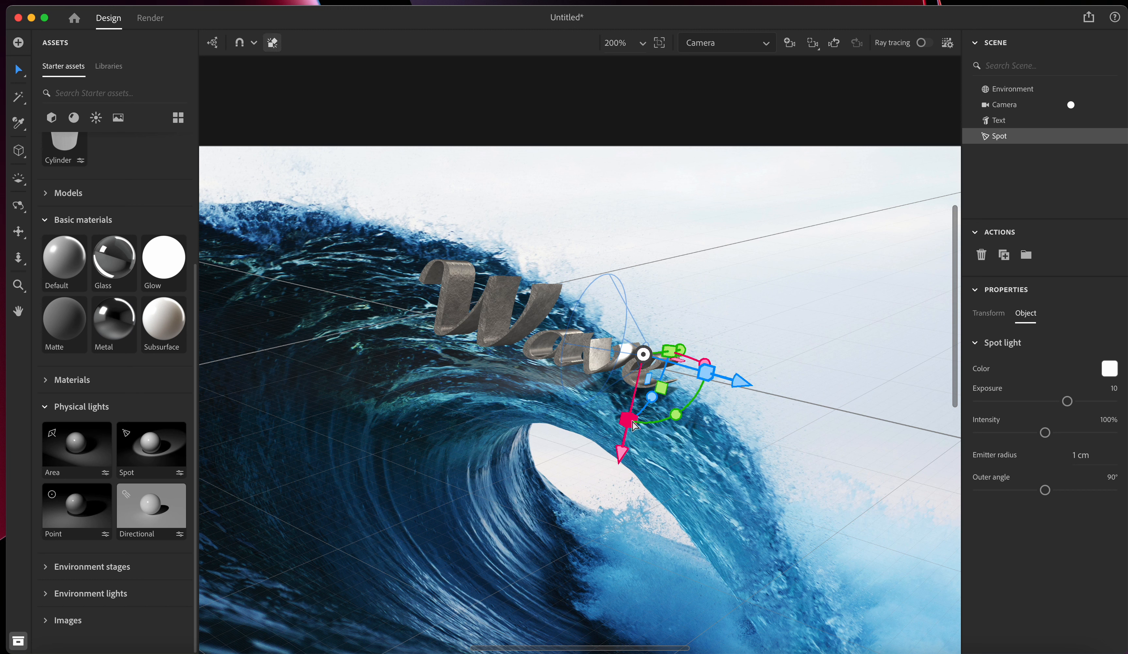
{"action": "mouse_move", "coordinate": [644, 355]}
{"action": "left_mouse_down"}
{"action": "mouse_move", "coordinate": [675, 326]}
{"action": "mouse_move", "coordinate": [762, 367]}
{"action": "left_mouse_up"}
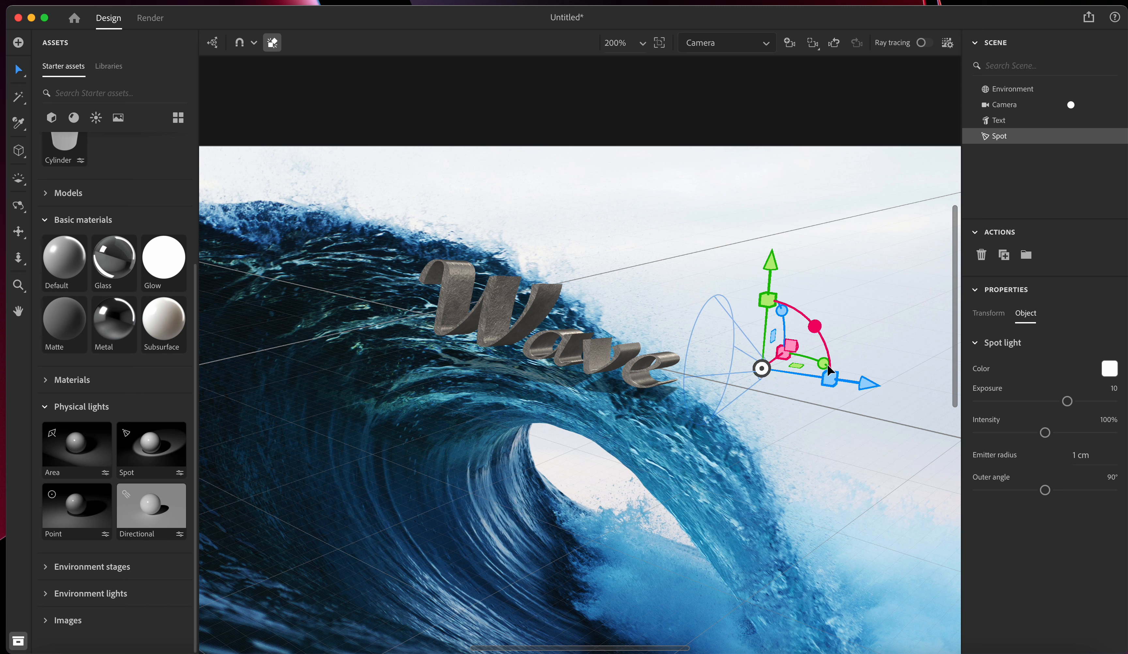
Shift the spot light closer to the final letter and set its intensity to 145%.
{"action": "left_click_drag", "start_coordinate": [826, 361], "coordinate": [758, 328]}
{"action": "mouse_move", "coordinate": [719, 237]}
{"action": "left_mouse_down"}
{"action": "mouse_move", "coordinate": [721, 185]}
{"action": "mouse_move", "coordinate": [723, 264]}
{"action": "mouse_move", "coordinate": [723, 239]}
{"action": "left_mouse_up"}
{"action": "left_click_drag", "start_coordinate": [1046, 432], "coordinate": [1075, 433]}
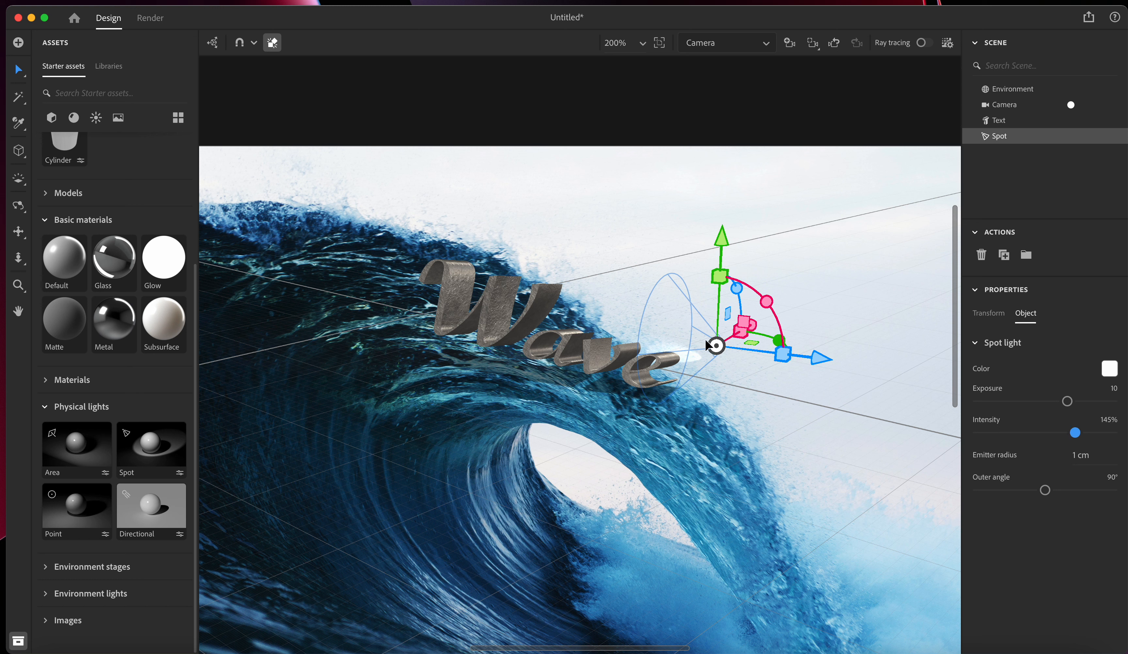
Raise and tilt the spot light down toward the text, and set its exposure to 9.1 and intensity to 160%.
{"action": "left_click_drag", "start_coordinate": [755, 326], "coordinate": [801, 298]}
{"action": "left_click_drag", "start_coordinate": [817, 357], "coordinate": [840, 306]}
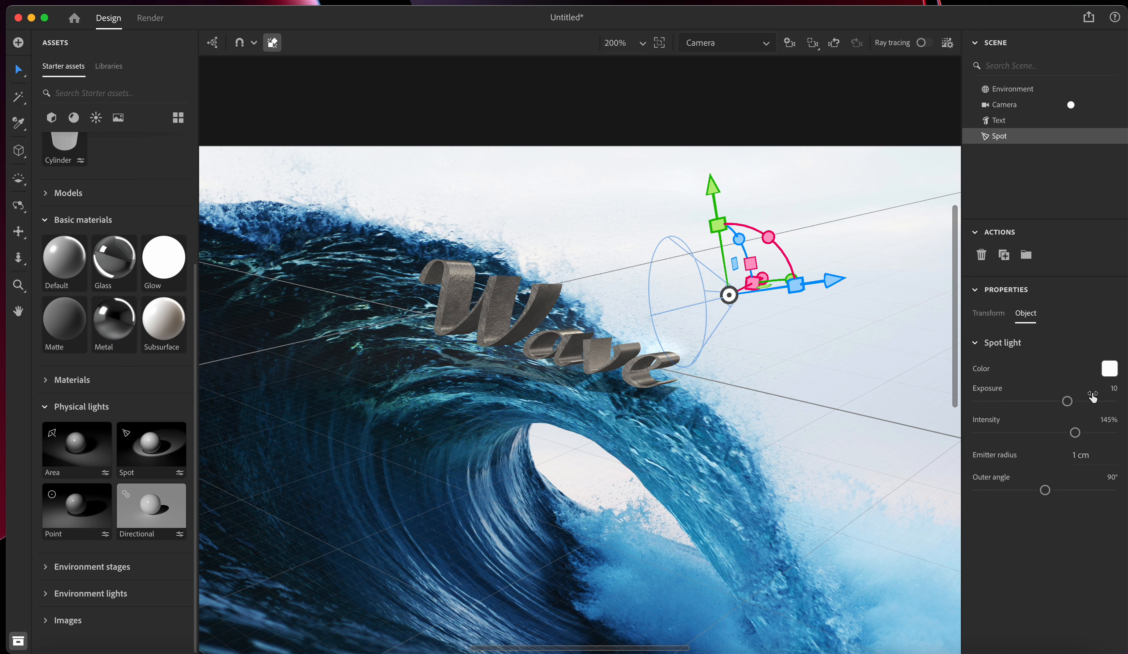
{"action": "left_click_drag", "start_coordinate": [1067, 400], "coordinate": [1086, 433]}
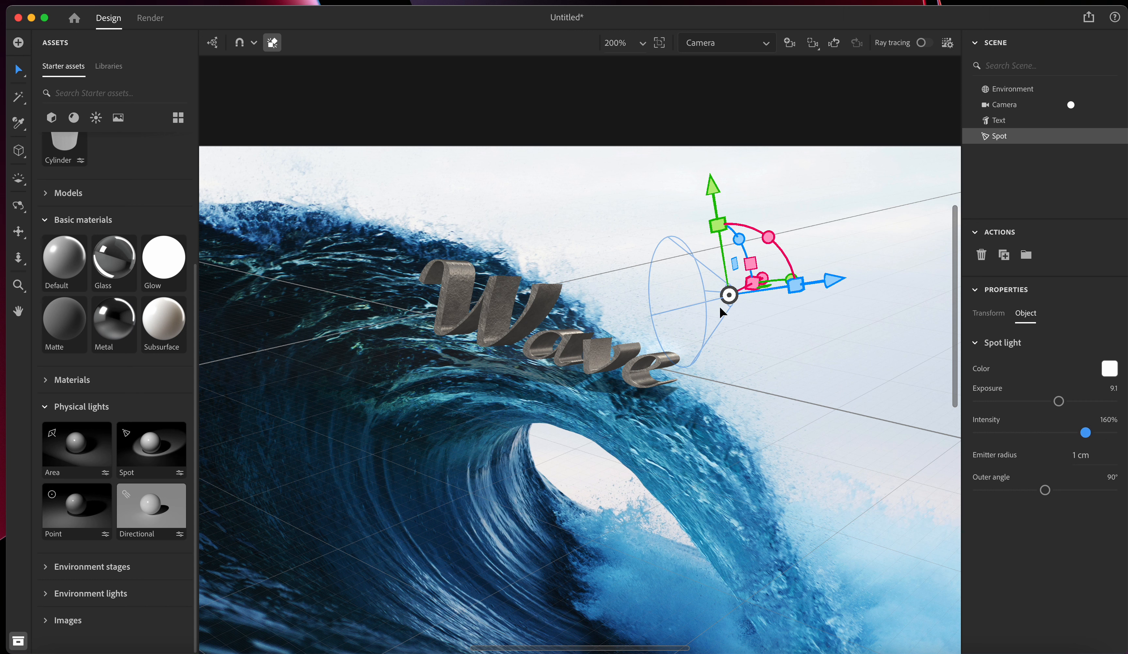
Move the spot light closer above the text's final letter and rotate it about its axes to re-aim the beam.
{"action": "mouse_move", "coordinate": [799, 284]}
{"action": "left_mouse_down"}
{"action": "mouse_move", "coordinate": [830, 280]}
{"action": "mouse_move", "coordinate": [763, 290]}
{"action": "mouse_move", "coordinate": [887, 248]}
{"action": "mouse_move", "coordinate": [722, 294]}
{"action": "mouse_move", "coordinate": [867, 268]}
{"action": "mouse_move", "coordinate": [799, 280]}
{"action": "left_mouse_up"}
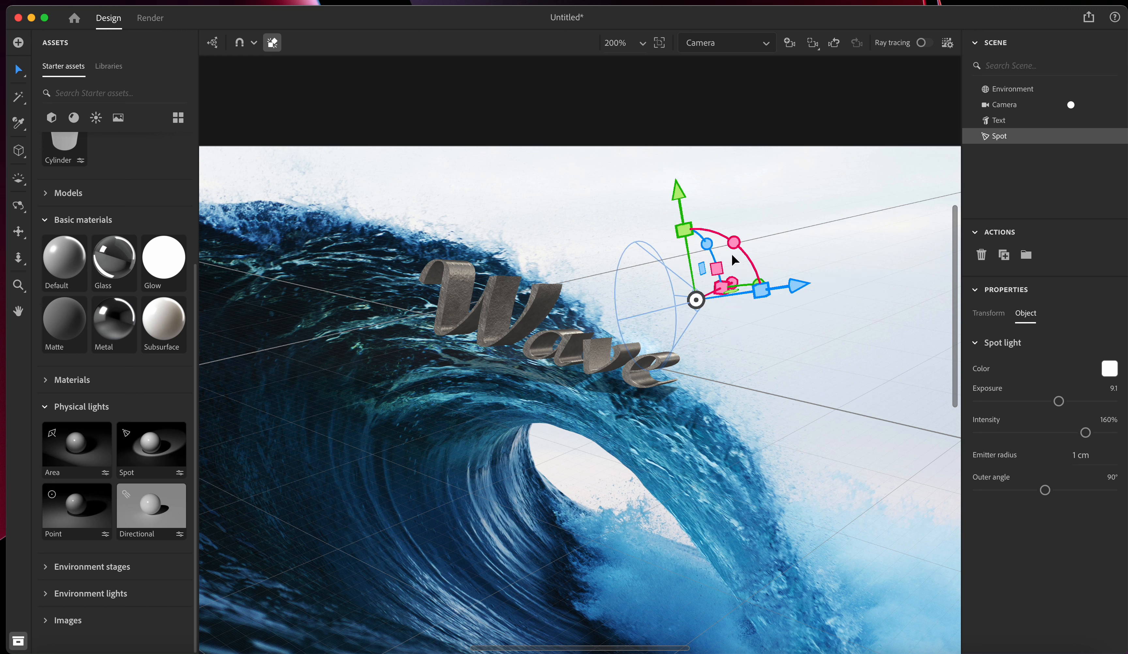
{"action": "left_click_drag", "start_coordinate": [734, 243], "coordinate": [708, 230]}
{"action": "left_click_drag", "start_coordinate": [701, 268], "coordinate": [813, 206]}
{"action": "left_click_drag", "start_coordinate": [744, 198], "coordinate": [878, 163]}
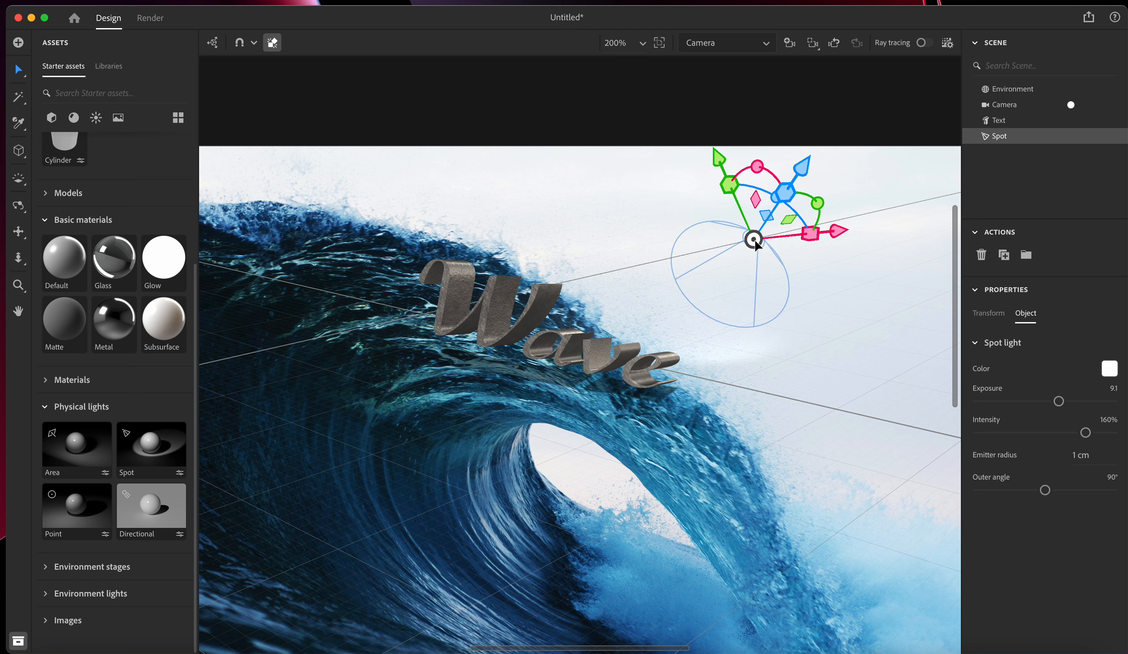
{"action": "left_click_drag", "start_coordinate": [754, 238], "coordinate": [696, 250]}
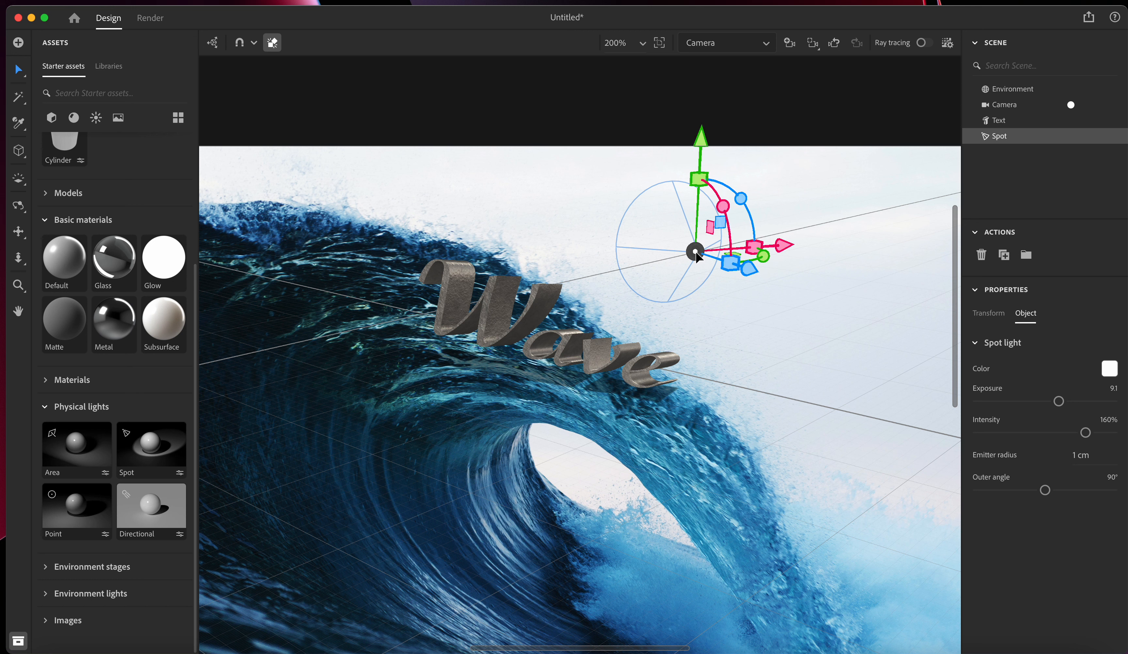
Turn the spot light toward the "Wave" lettering, lower it slightly, and set its exposure to 10.4.
{"action": "left_click_drag", "start_coordinate": [764, 254], "coordinate": [492, 173]}
{"action": "left_click_drag", "start_coordinate": [702, 149], "coordinate": [695, 183]}
{"action": "left_click_drag", "start_coordinate": [738, 271], "coordinate": [783, 234]}
{"action": "mouse_move", "coordinate": [723, 273]}
{"action": "left_mouse_down"}
{"action": "mouse_move", "coordinate": [747, 260]}
{"action": "mouse_move", "coordinate": [669, 299]}
{"action": "mouse_move", "coordinate": [726, 276]}
{"action": "left_mouse_up"}
{"action": "left_click_drag", "start_coordinate": [1059, 400], "coordinate": [1070, 401]}
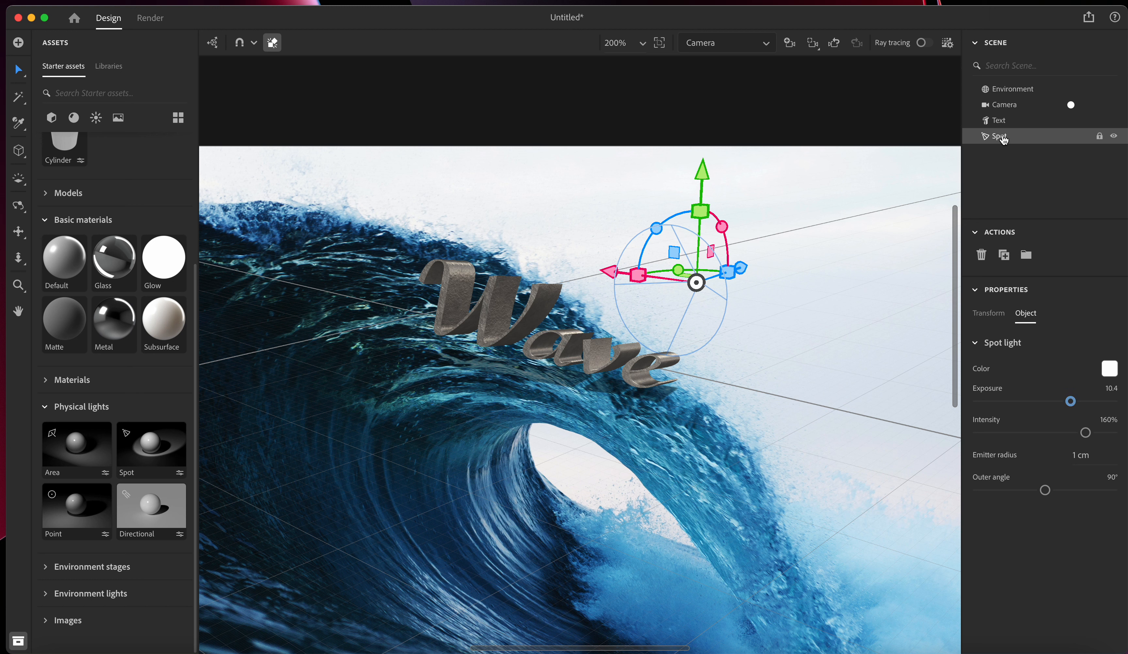
Nest the spot light under the Text object and set its color to pale cyan, RGB 218, 244, 247.
{"action": "left_click_drag", "start_coordinate": [1004, 139], "coordinate": [998, 126]}
{"action": "left_click", "coordinate": [1110, 369]}
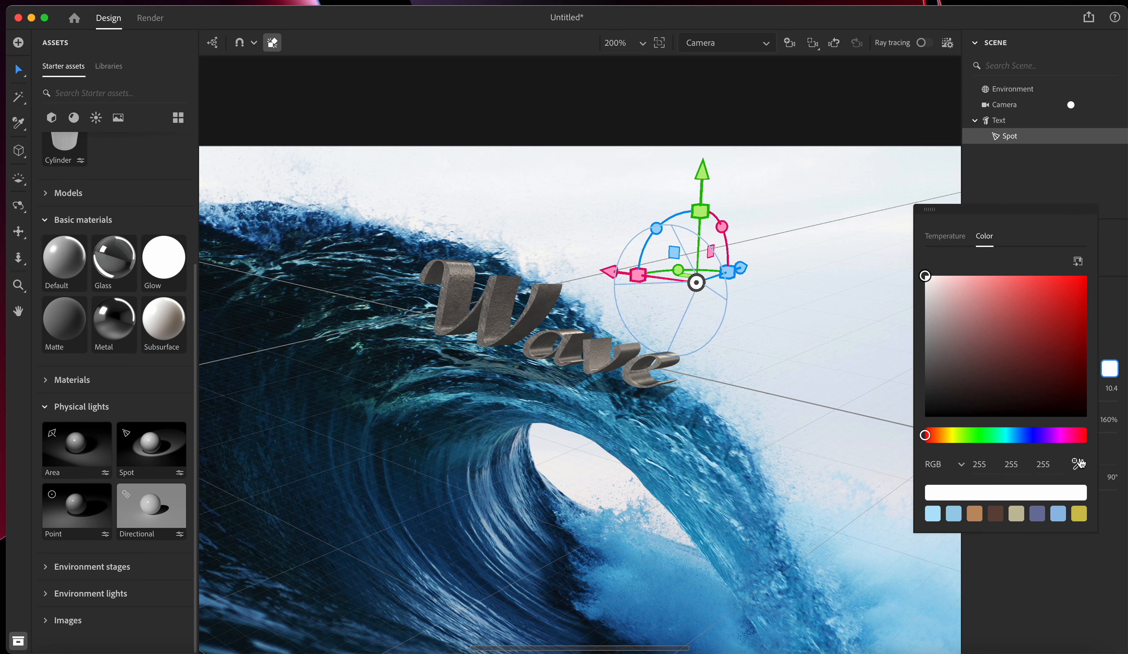
{"action": "left_click", "coordinate": [1078, 463]}
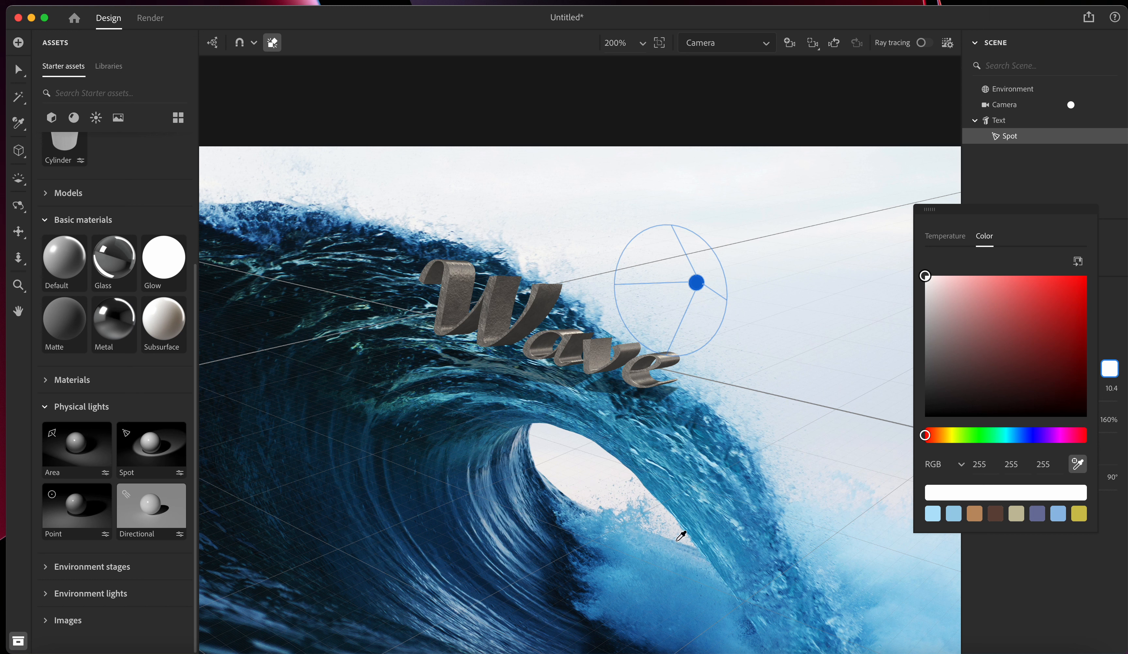
{"action": "left_click", "coordinate": [602, 492]}
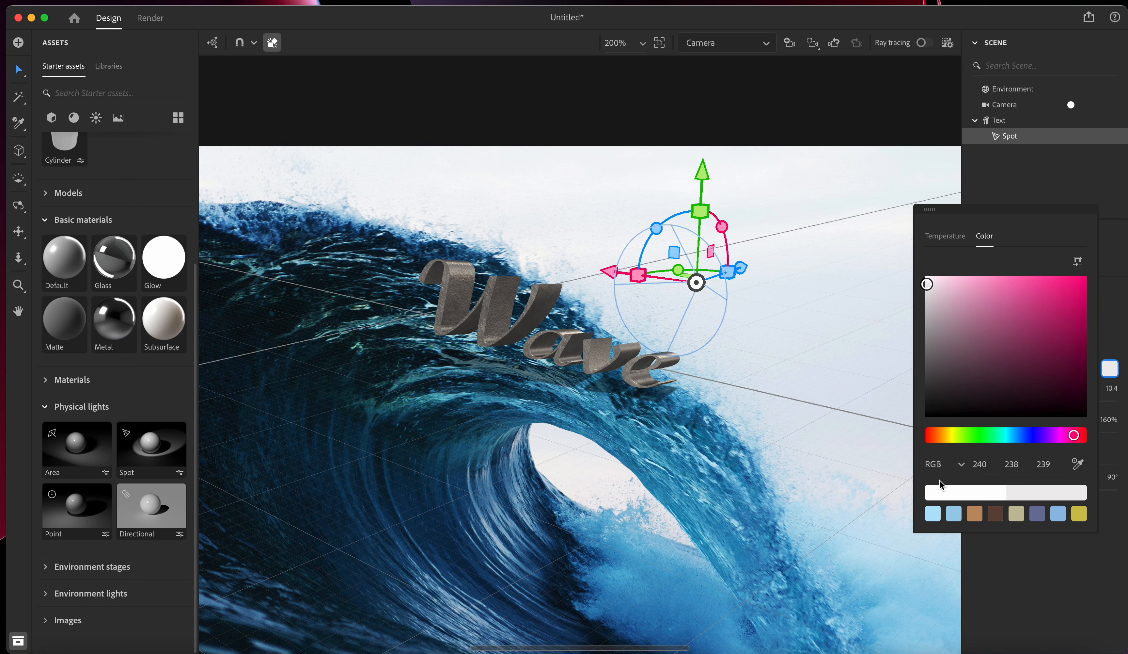
{"action": "left_click", "coordinate": [1010, 433]}
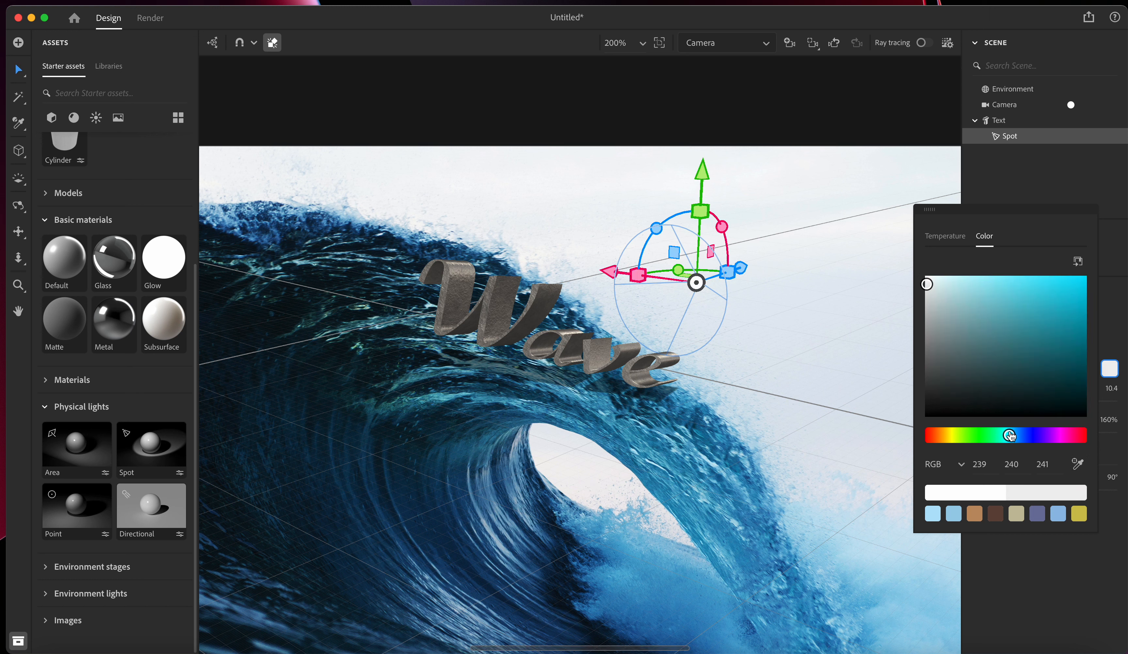
{"action": "left_click", "coordinate": [945, 280]}
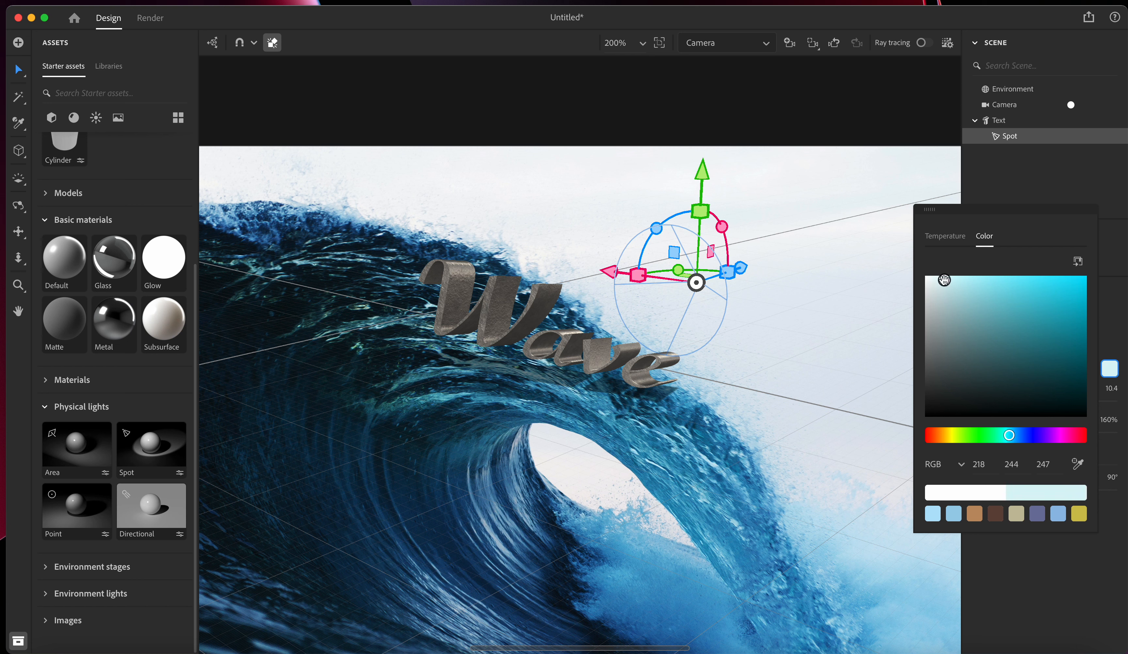
{"action": "left_click", "coordinate": [1091, 189]}
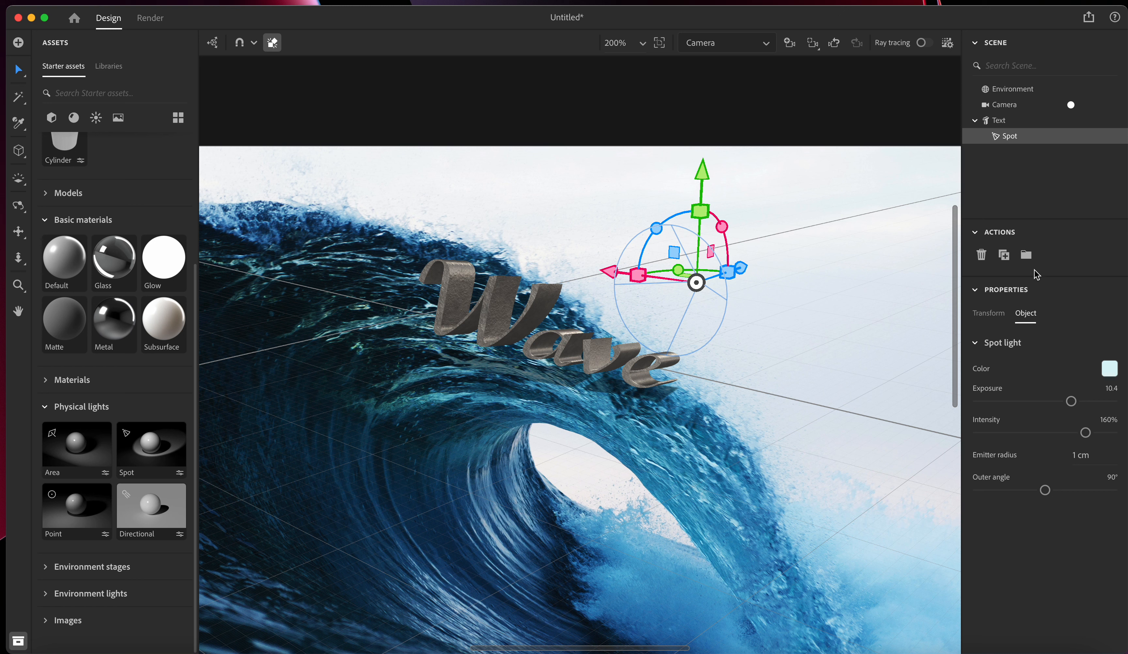
Set the text material's roughness to 0.4 and roughness variation to 0.2, keeping Metallic at 1.
{"action": "left_click", "coordinate": [1000, 123]}
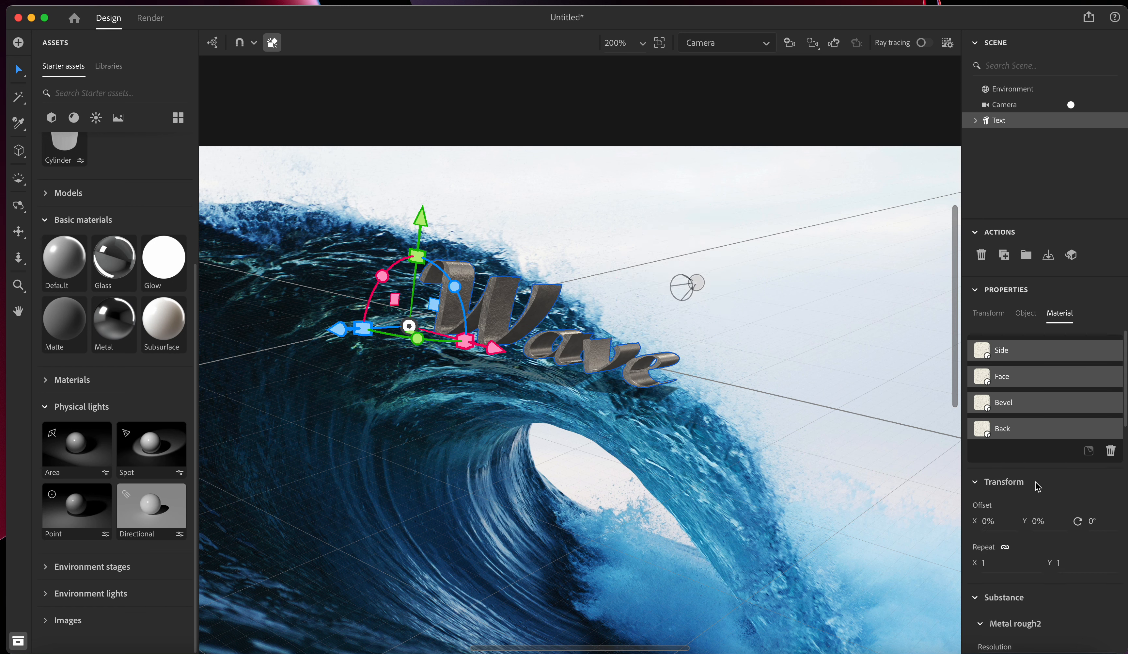
{"action": "scroll", "coordinate": [1041, 589], "scroll_direction": "down", "scroll_amount": 10}
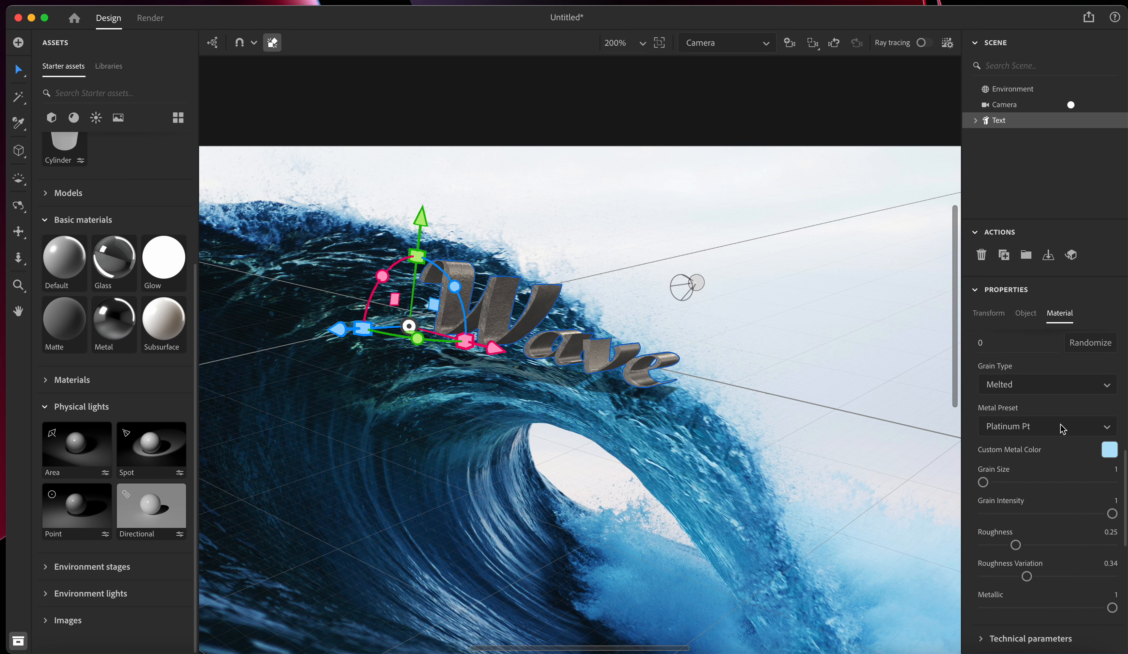
{"action": "left_click_drag", "start_coordinate": [1016, 544], "coordinate": [1008, 576]}
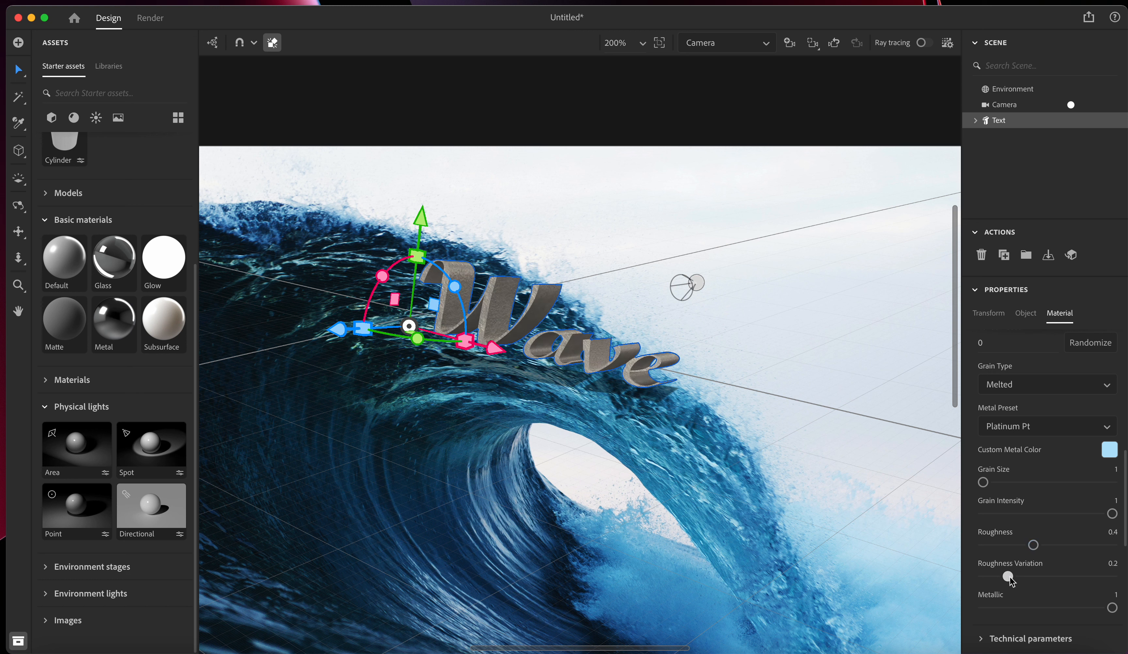
{"action": "mouse_move", "coordinate": [1113, 608]}
{"action": "left_mouse_down"}
{"action": "mouse_move", "coordinate": [981, 609]}
{"action": "mouse_move", "coordinate": [1113, 607]}
{"action": "left_mouse_up"}
Try the Palladium Pd metal preset on the text material, and switch it to Silver Ag.
{"action": "left_click", "coordinate": [1028, 432]}
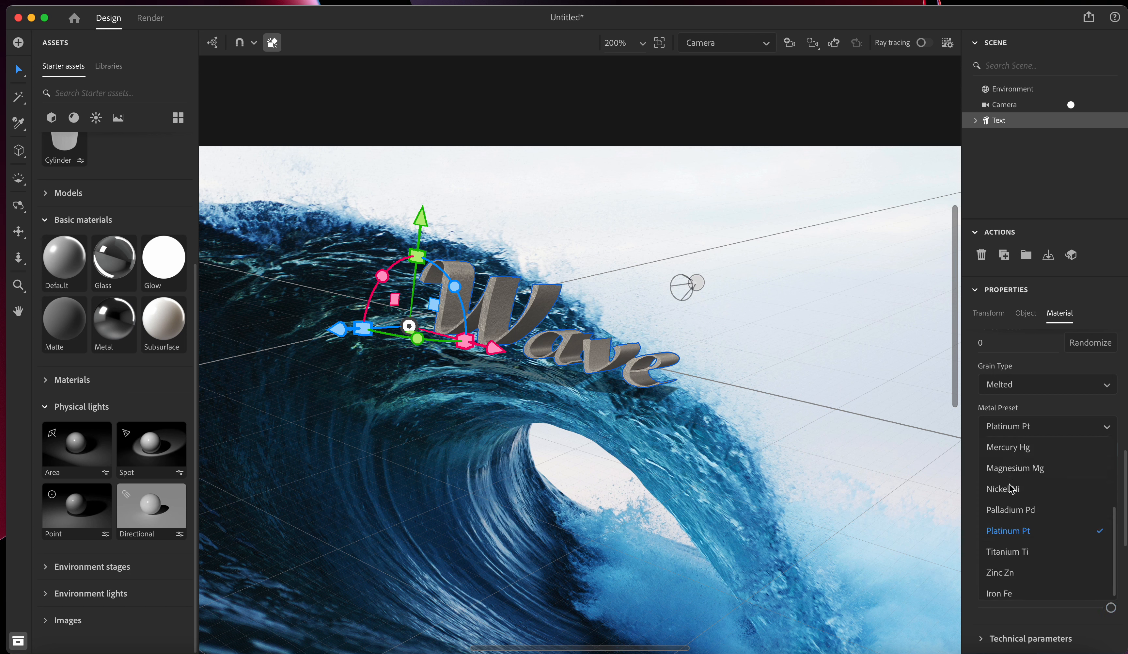
{"action": "left_click", "coordinate": [1009, 510]}
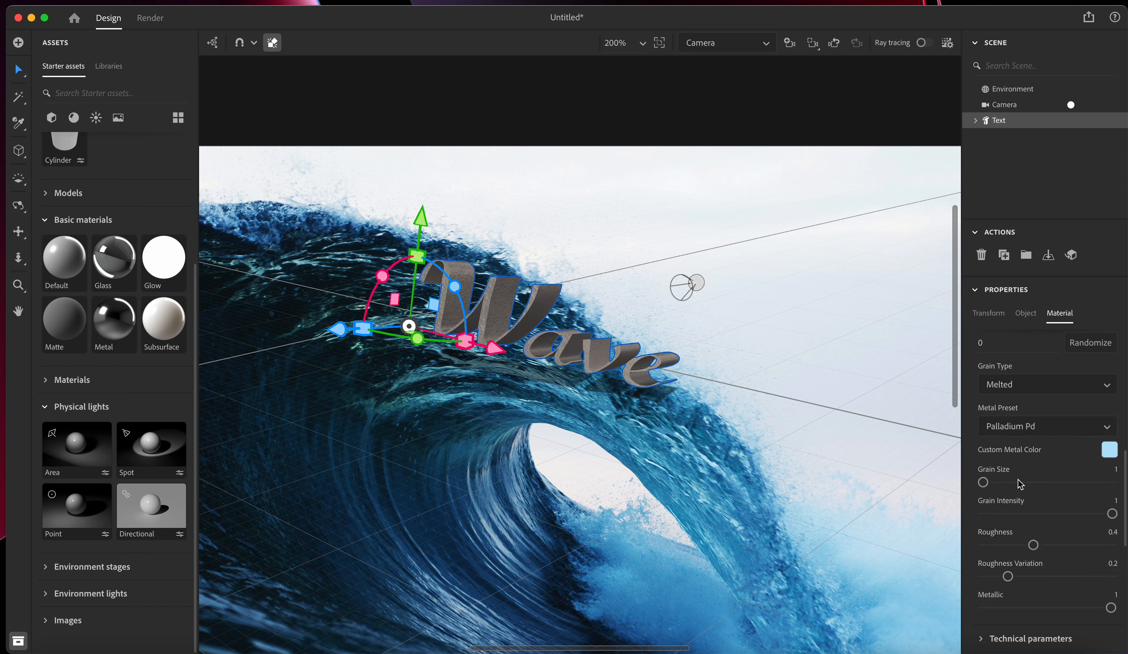
{"action": "left_click", "coordinate": [1021, 428]}
{"action": "scroll", "coordinate": [1010, 509], "scroll_direction": "up", "scroll_amount": 3}
{"action": "scroll", "coordinate": [1012, 509], "scroll_direction": "up", "scroll_amount": 1}
{"action": "left_click", "coordinate": [1005, 494]}
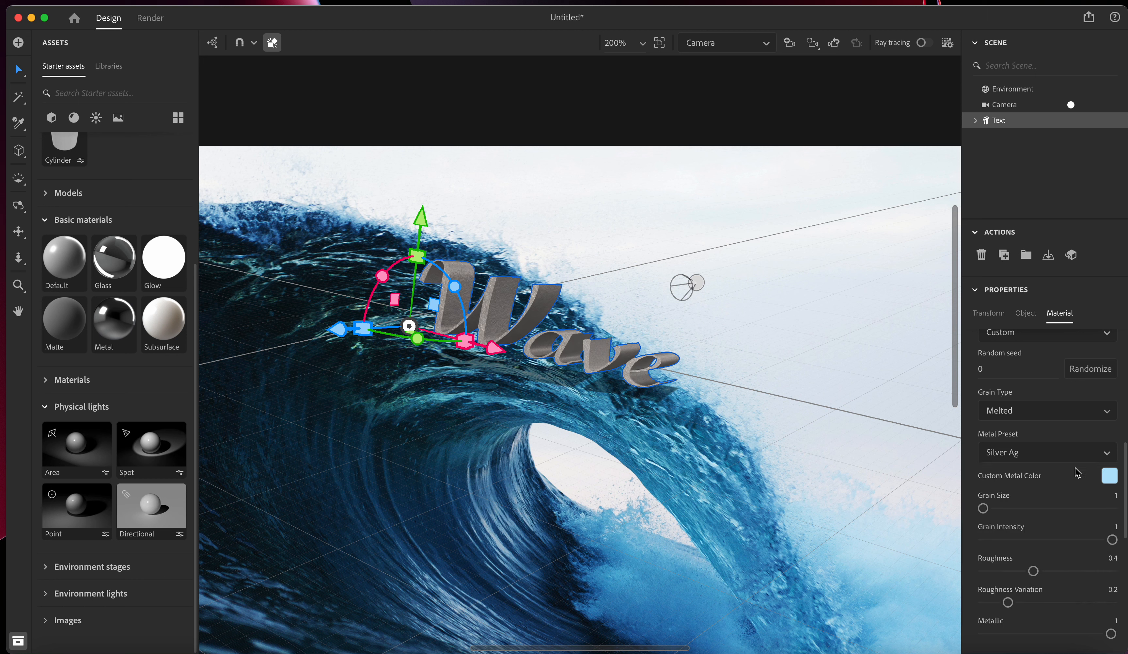
Change the text material's custom metal color to a more saturated light blue.
{"action": "left_click", "coordinate": [1107, 478]}
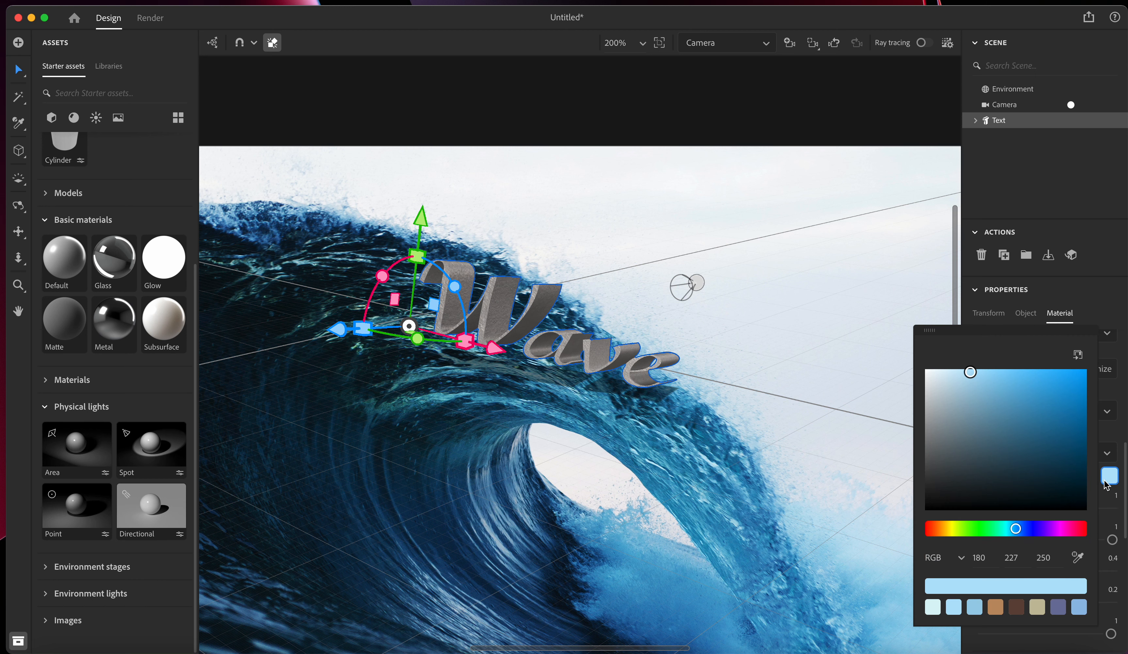
{"action": "left_click_drag", "start_coordinate": [1011, 371], "coordinate": [993, 372]}
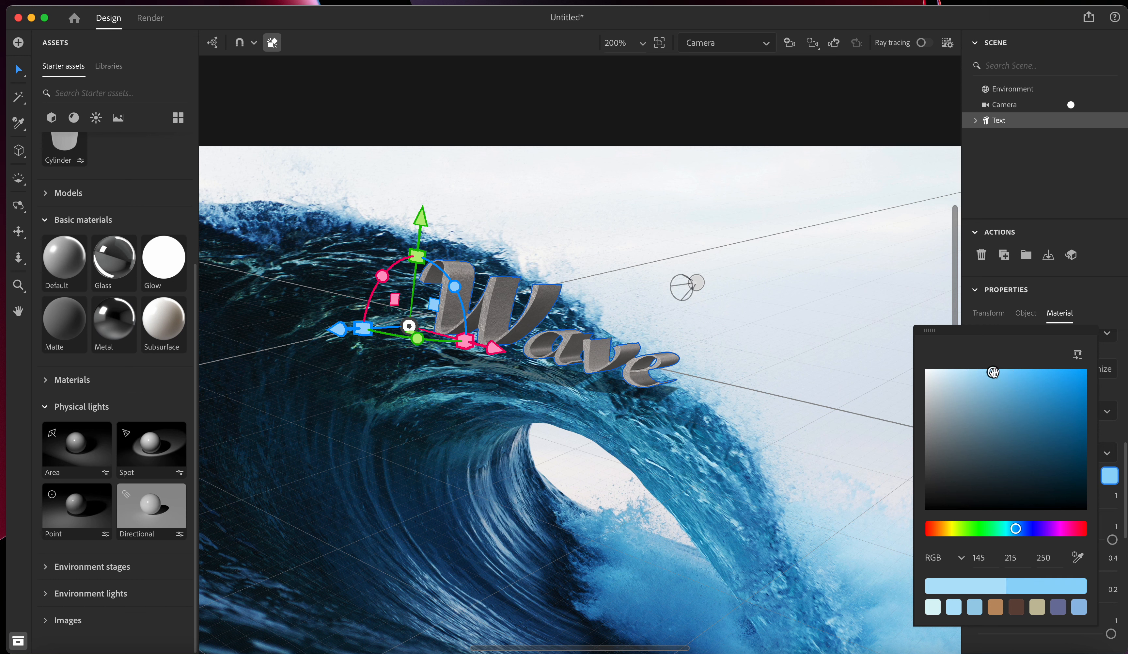
{"action": "left_click", "coordinate": [1077, 557]}
{"action": "left_click", "coordinate": [953, 607]}
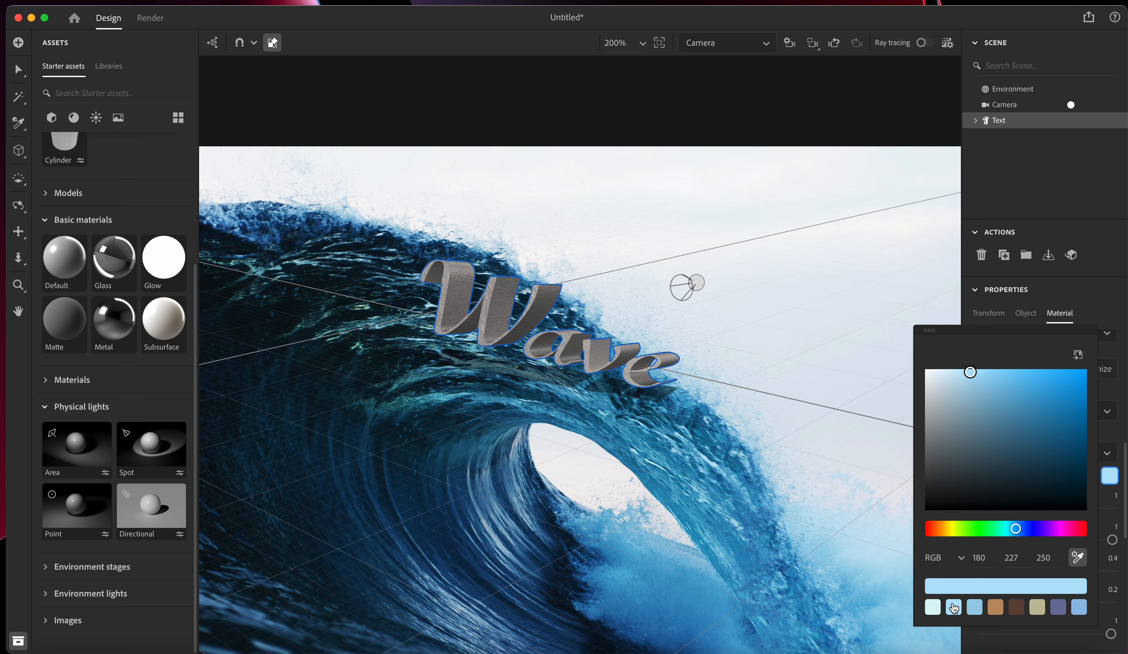
{"action": "left_click", "coordinate": [1044, 202]}
{"action": "left_click", "coordinate": [1101, 334]}
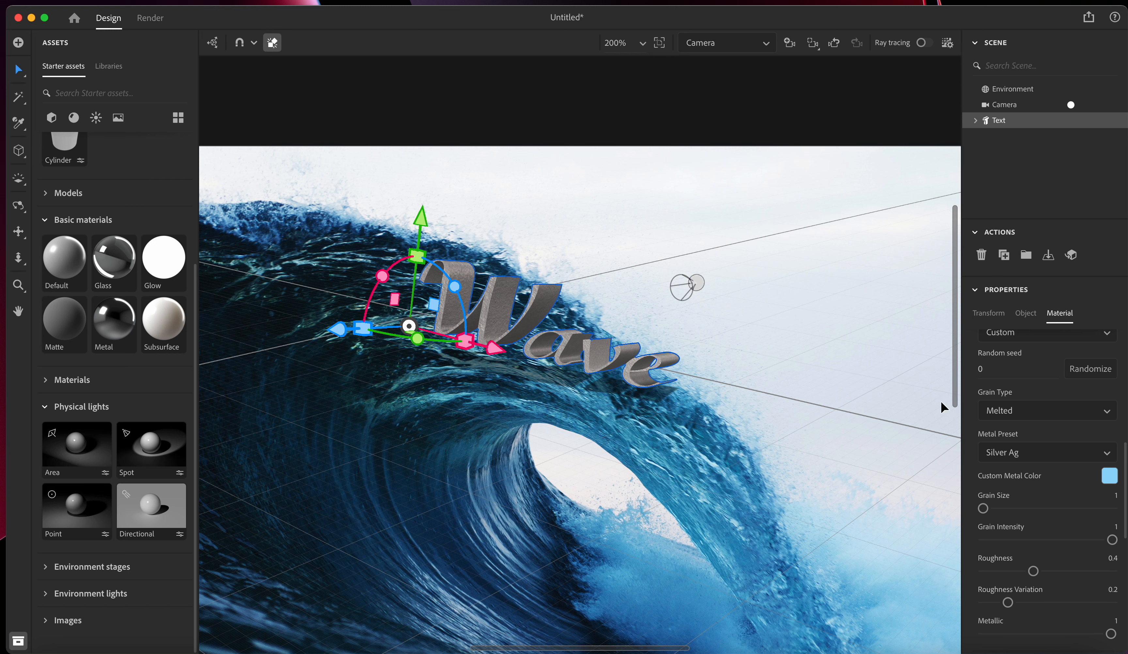
Open the render workspace and check the available quality presets and render resolution options.
{"action": "key", "text": "super+0"}
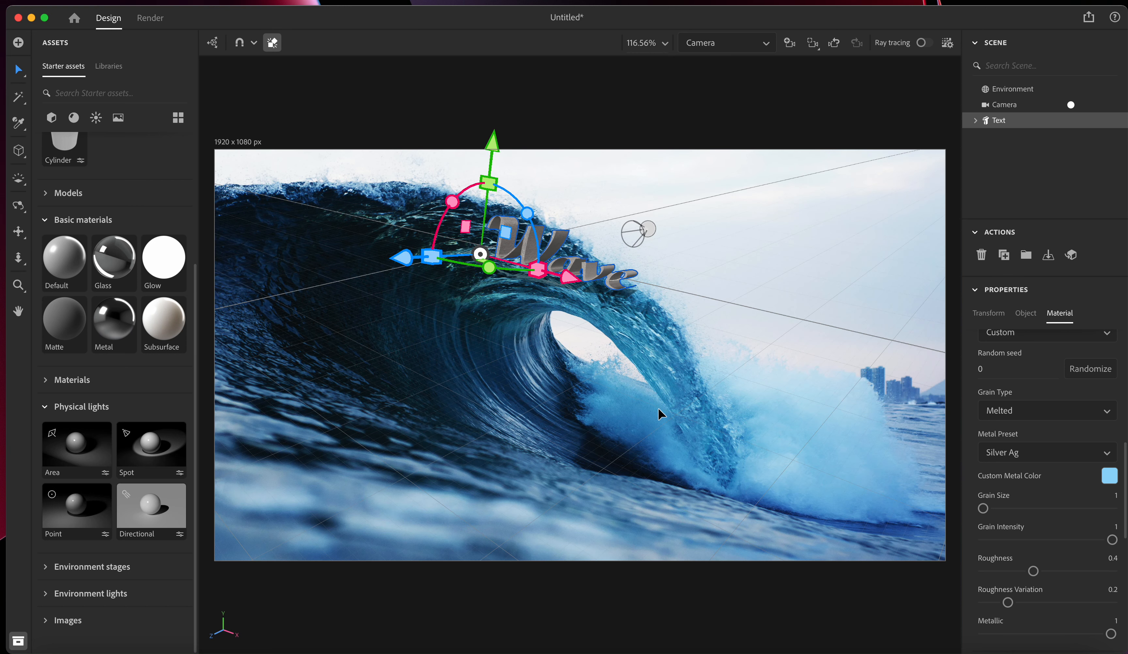
{"action": "left_click", "coordinate": [151, 19]}
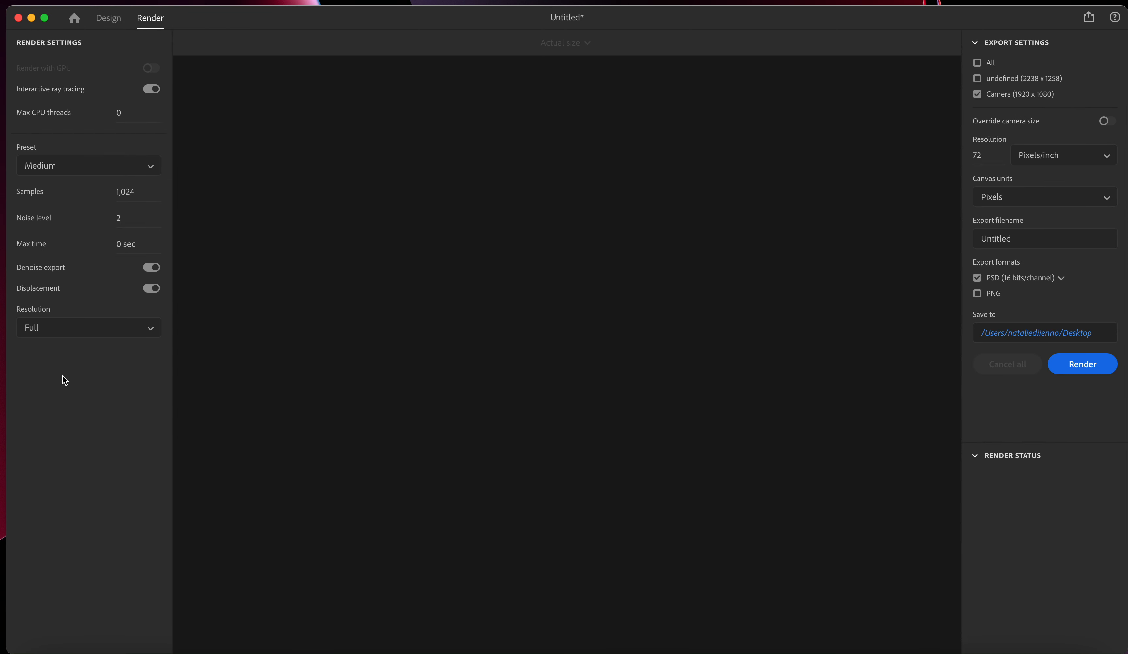
{"action": "left_click", "coordinate": [109, 171]}
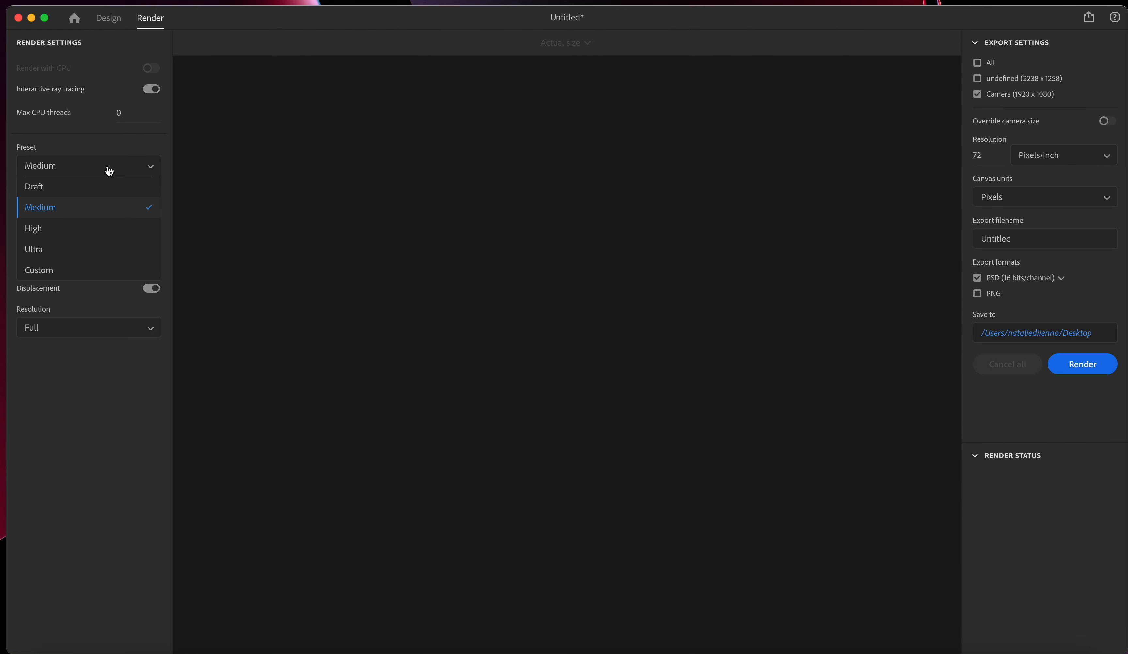
{"action": "left_click", "coordinate": [75, 320]}
{"action": "left_click", "coordinate": [75, 327]}
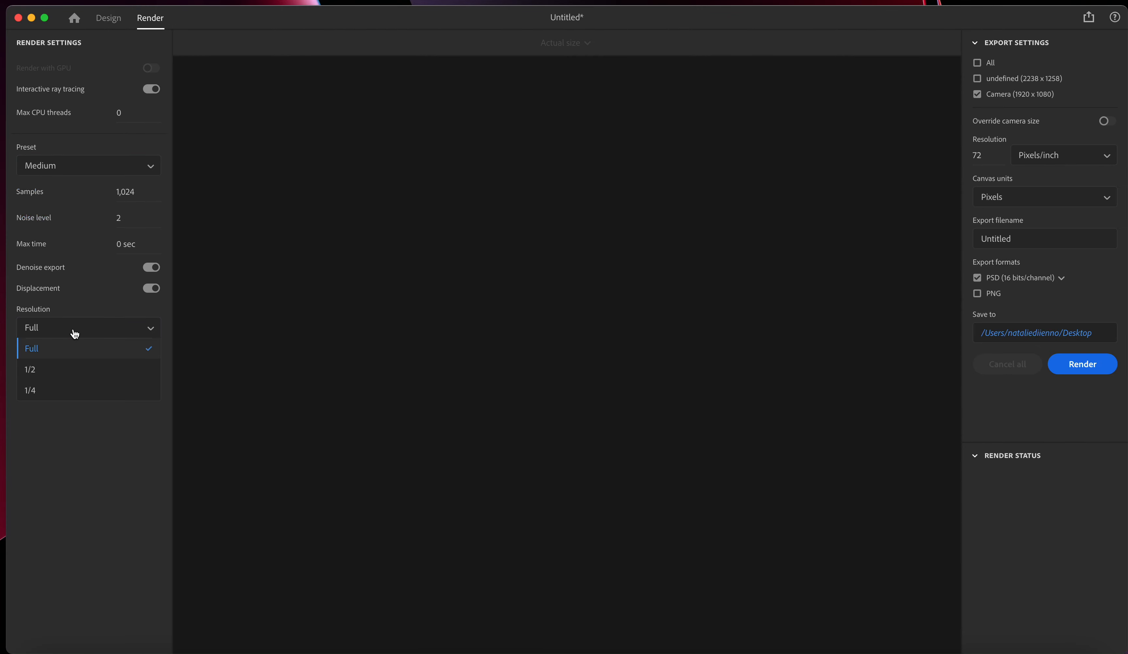
{"action": "left_click", "coordinate": [69, 449]}
{"action": "left_click", "coordinate": [77, 170]}
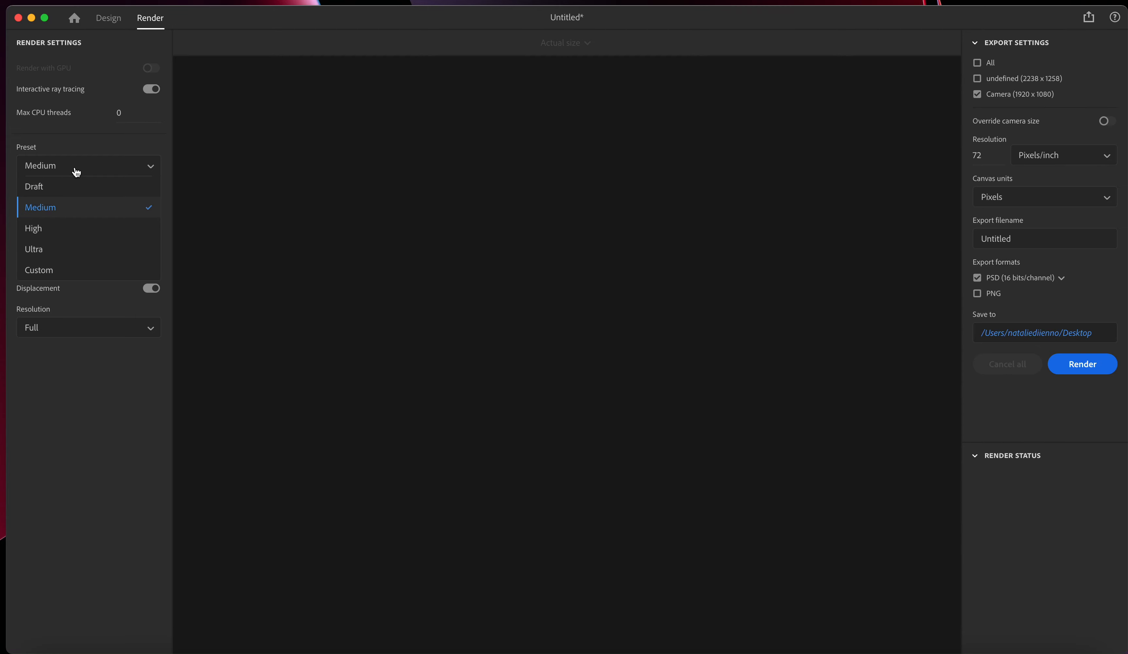
{"action": "left_click", "coordinate": [75, 456]}
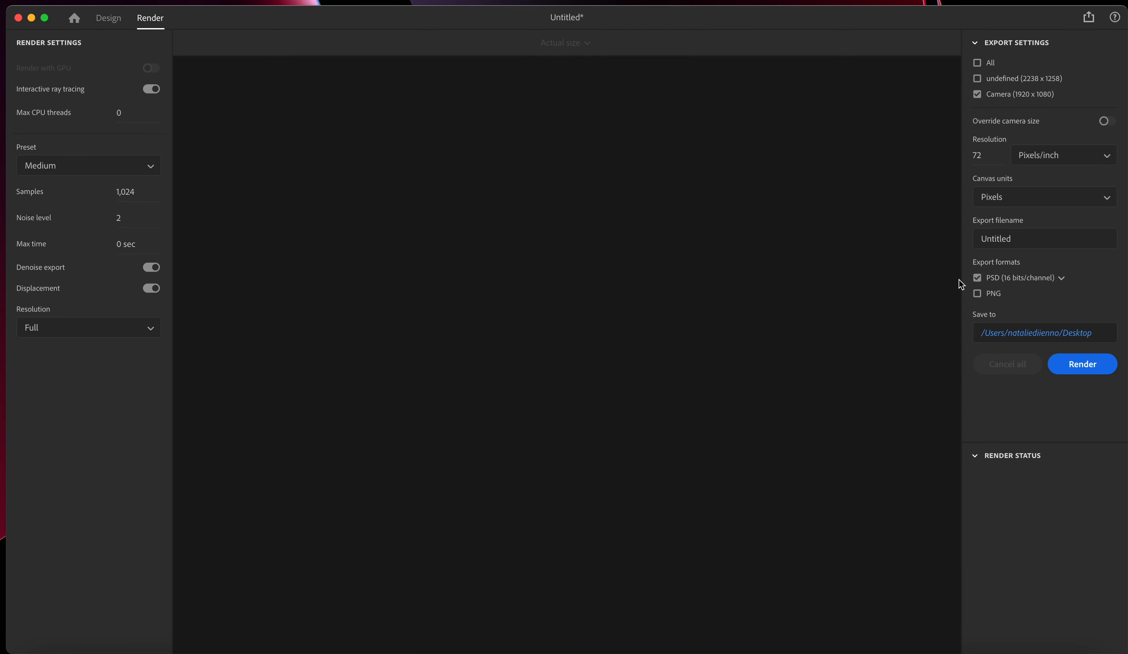
Check the export save location, set the export filename to "Wave", and keep the canvas units in pixels.
{"action": "left_click", "coordinate": [1033, 336]}
{"action": "left_click", "coordinate": [740, 451]}
{"action": "left_click", "coordinate": [1006, 240]}
{"action": "type", "text": "T"}
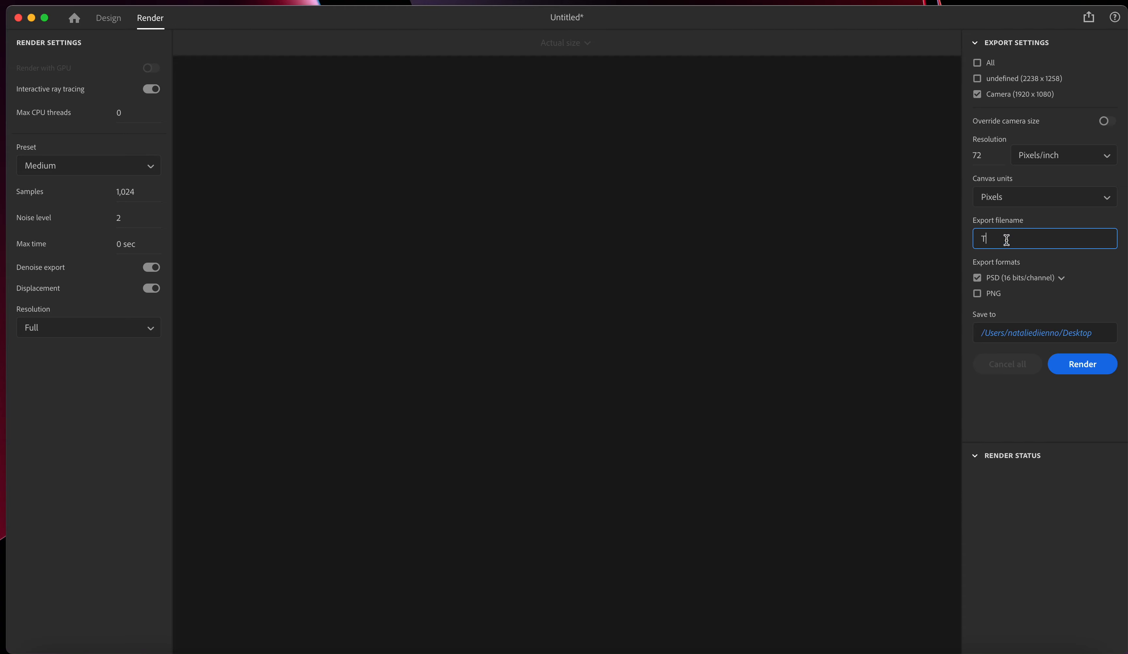
{"action": "type", "text": "ave"}
{"action": "left_click", "coordinate": [1014, 200]}
{"action": "left_click", "coordinate": [1014, 200]}
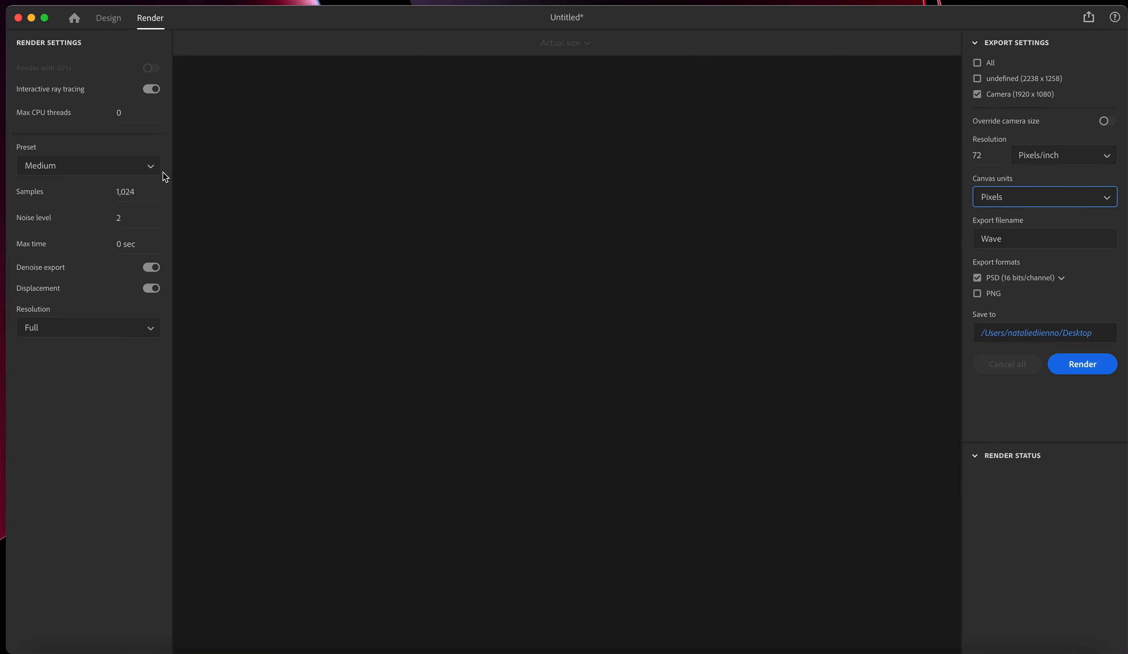
Set the render preset to Draft and the render resolution to 1/2.
{"action": "left_click", "coordinate": [120, 170]}
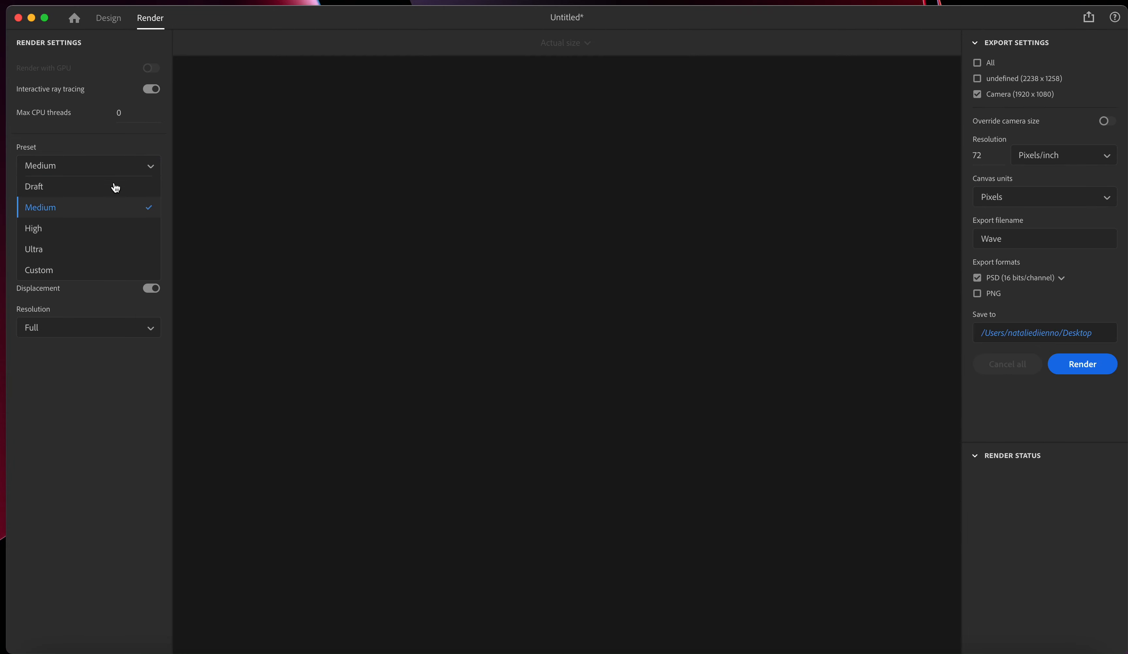
{"action": "left_click", "coordinate": [114, 187]}
{"action": "left_click", "coordinate": [121, 328]}
{"action": "left_click", "coordinate": [83, 380]}
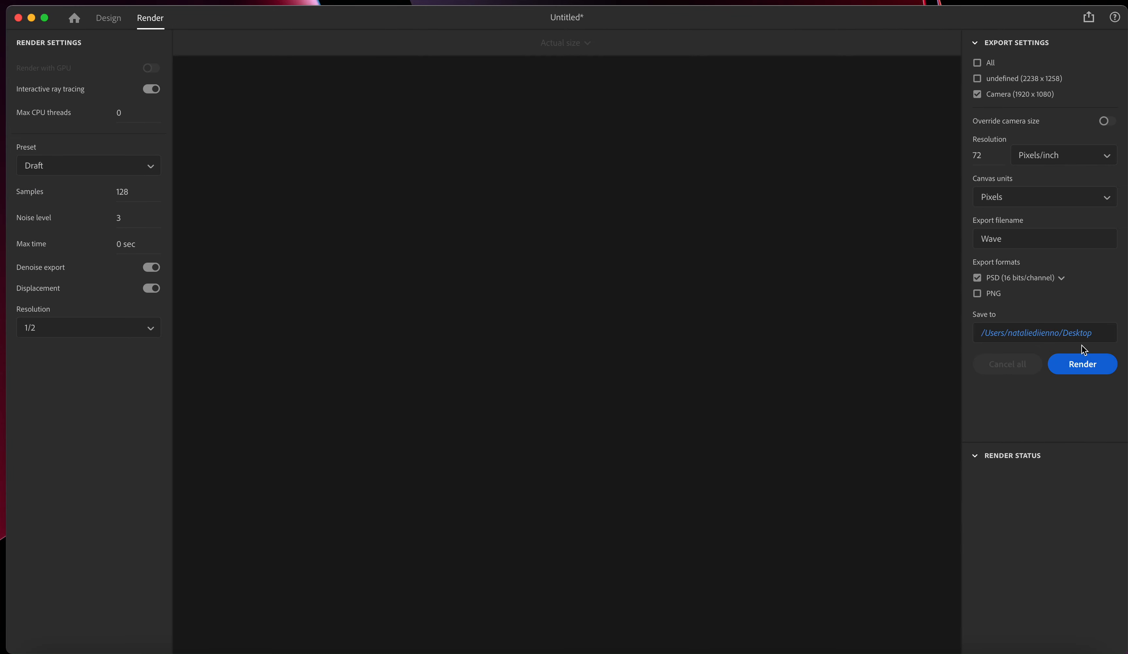
{"action": "left_click", "coordinate": [1087, 367]}
Set the render preset to High and the render resolution to Full.
{"action": "left_click", "coordinate": [129, 165]}
{"action": "left_click", "coordinate": [92, 228]}
{"action": "left_click", "coordinate": [71, 337]}
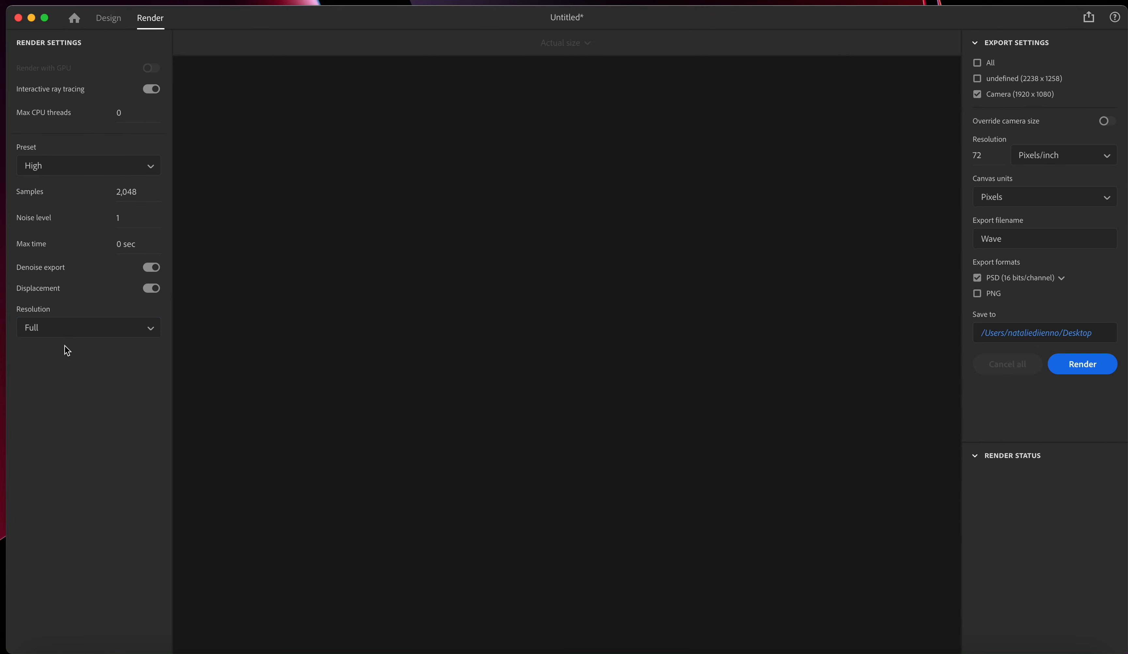